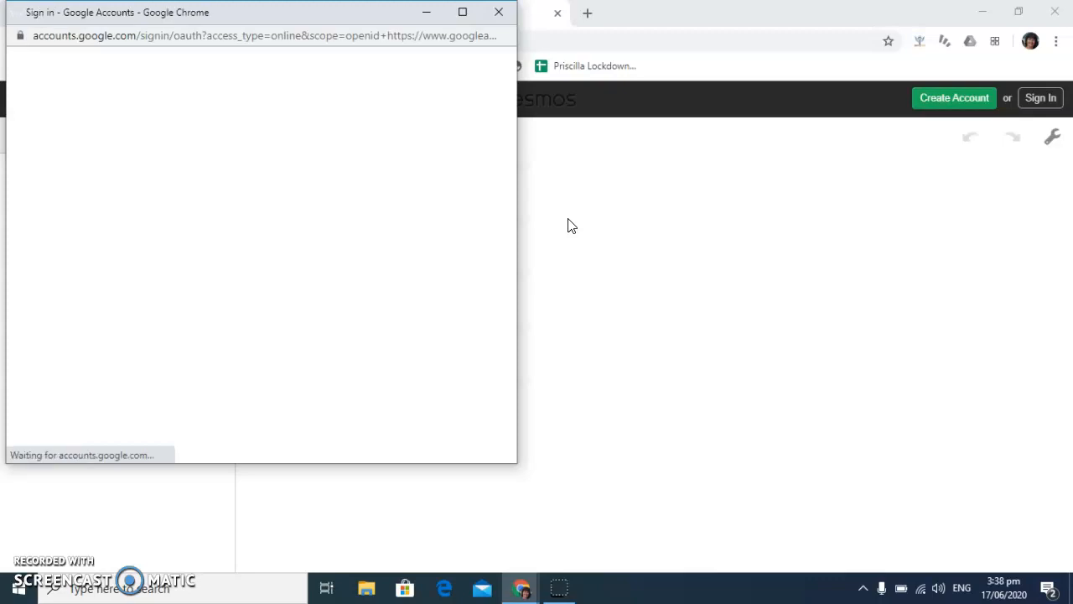
Sign in with the Google account and save the new construction with the title "play"
left_click(170, 239)
left_click(173, 276)
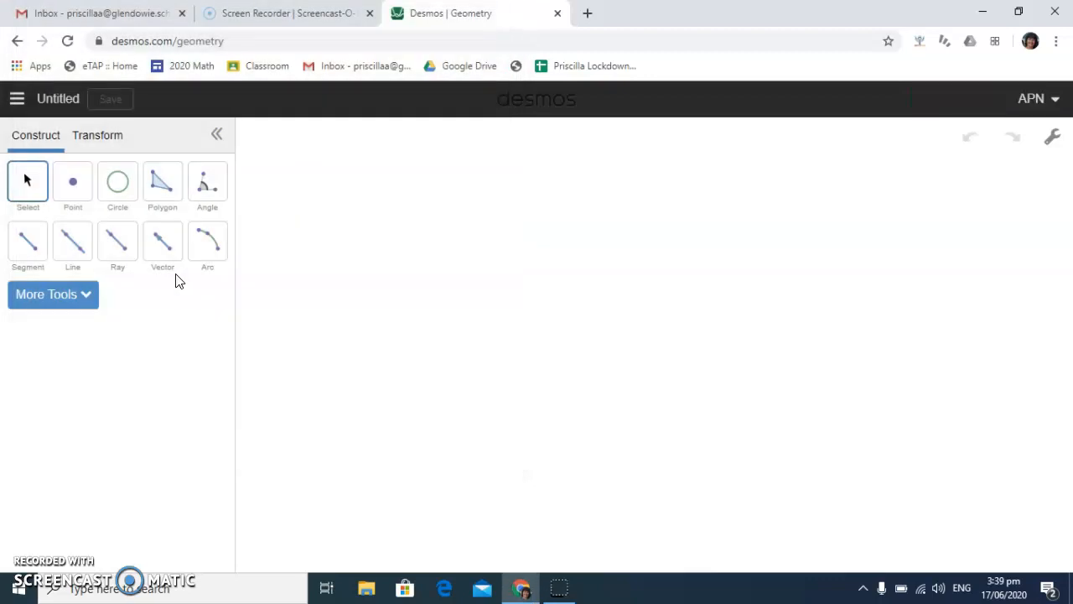
left_click(57, 100)
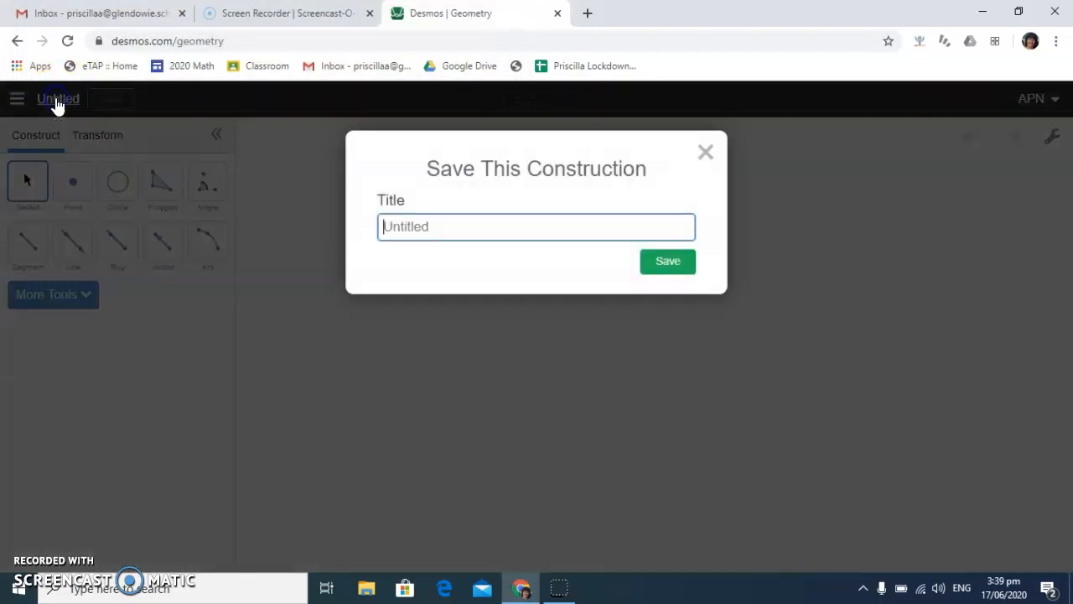
type("play")
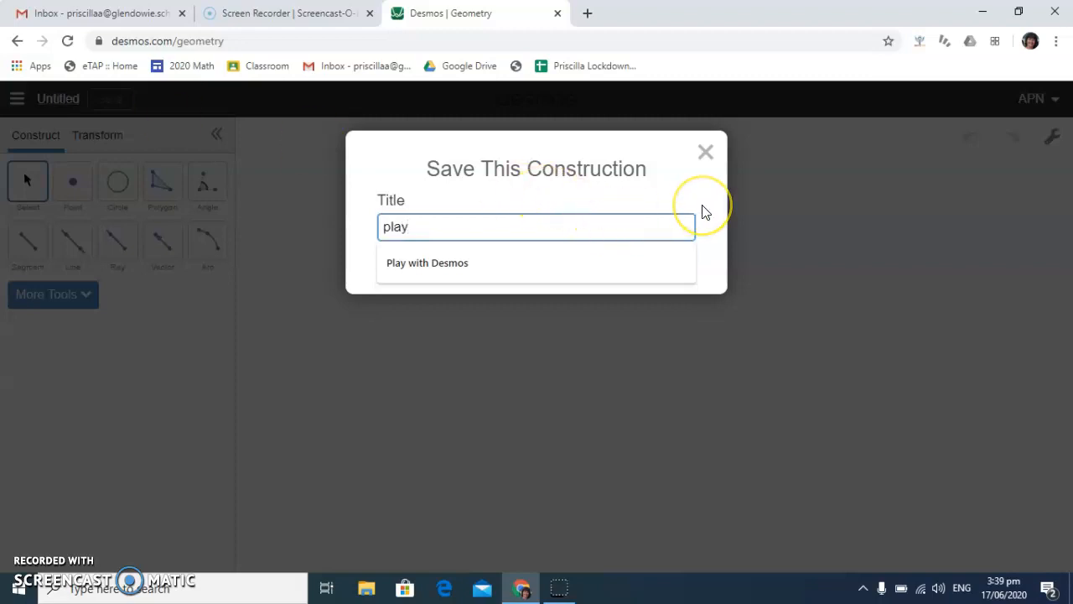
key("Return")
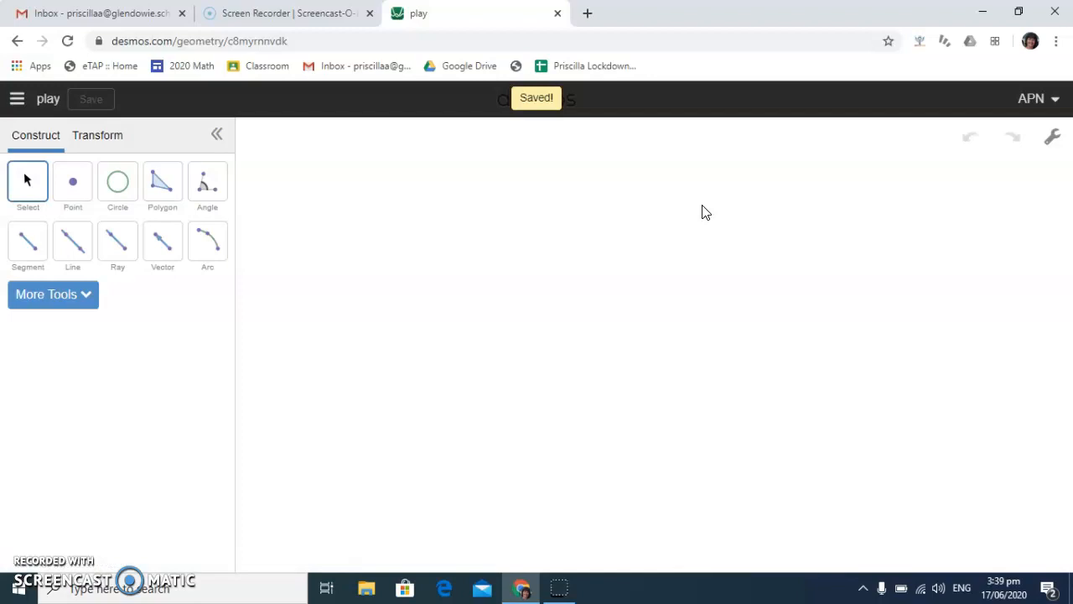
Draw a roughly horizontal segment on the empty canvas
left_click(29, 241)
left_click(348, 286)
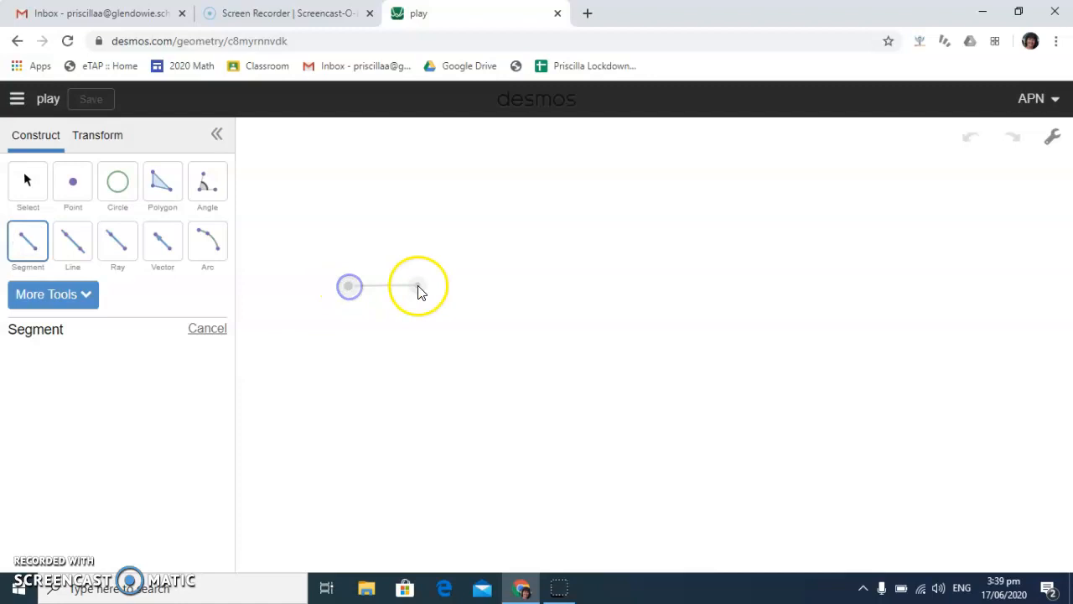
left_click(474, 285)
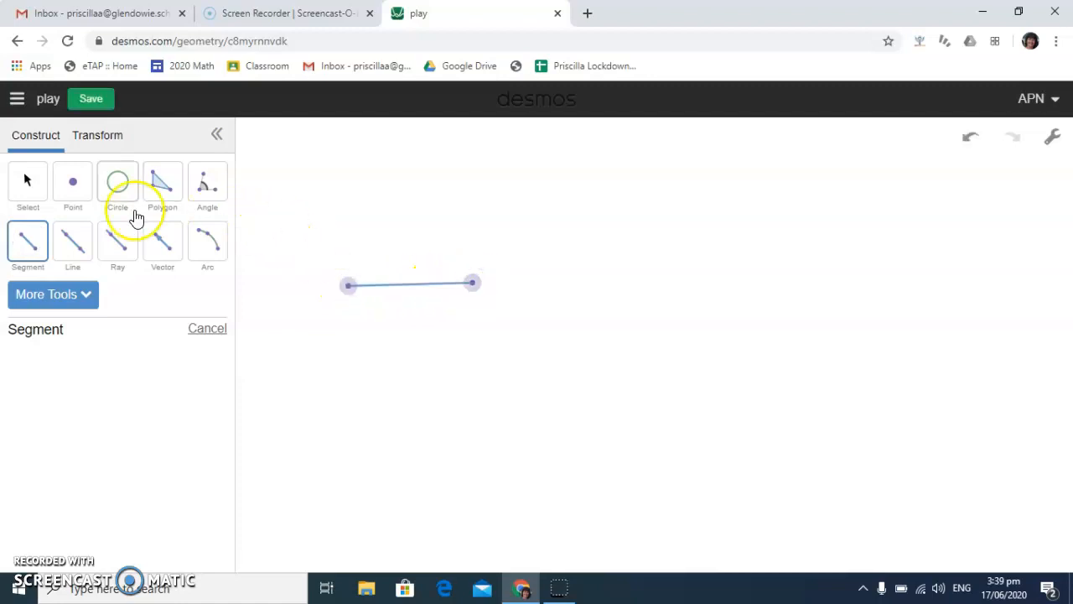
Draw two overlapping circles, each centred on one endpoint of the segment and passing through the other endpoint
left_click(117, 190)
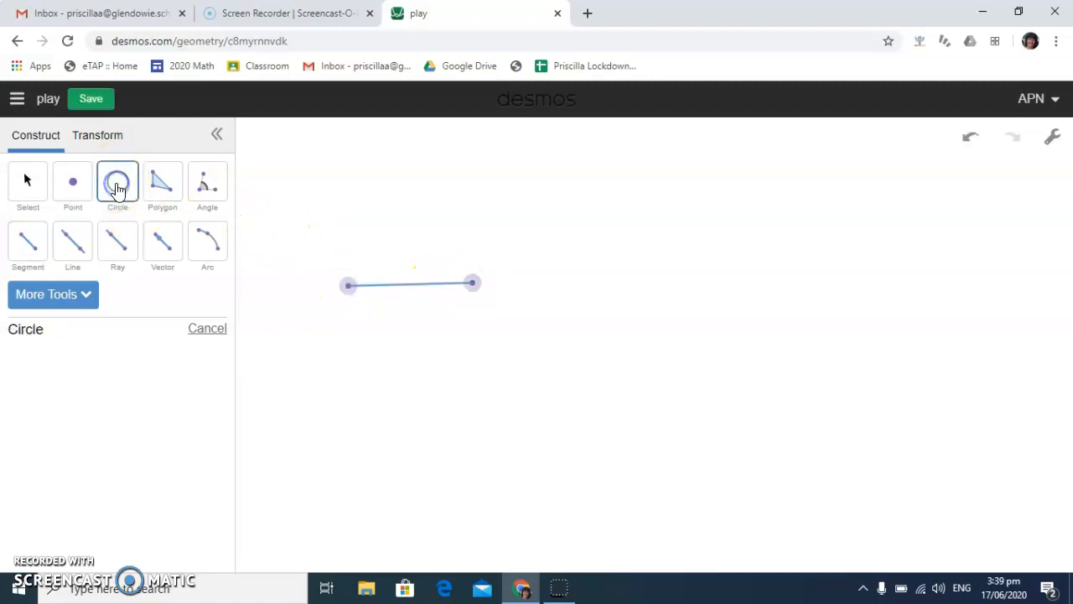
left_click(350, 287)
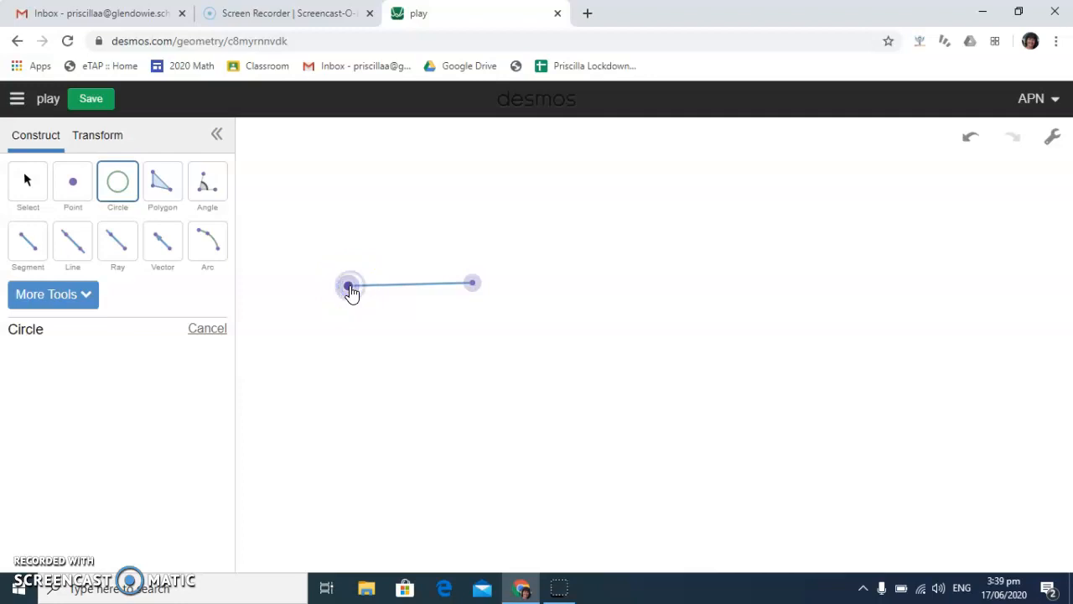
left_click(473, 284)
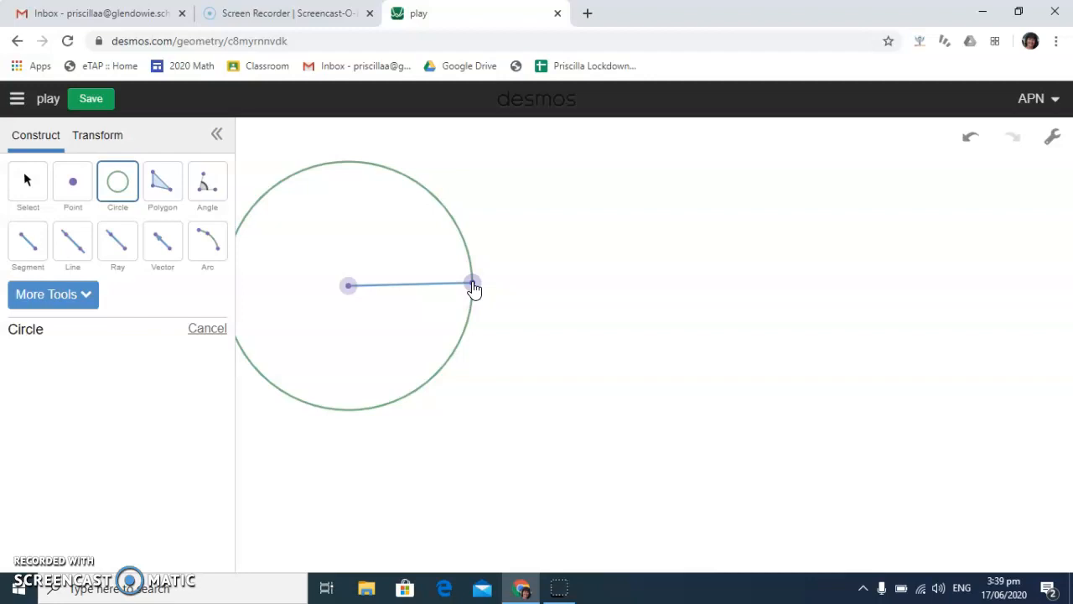
left_click_drag(473, 284, 347, 287)
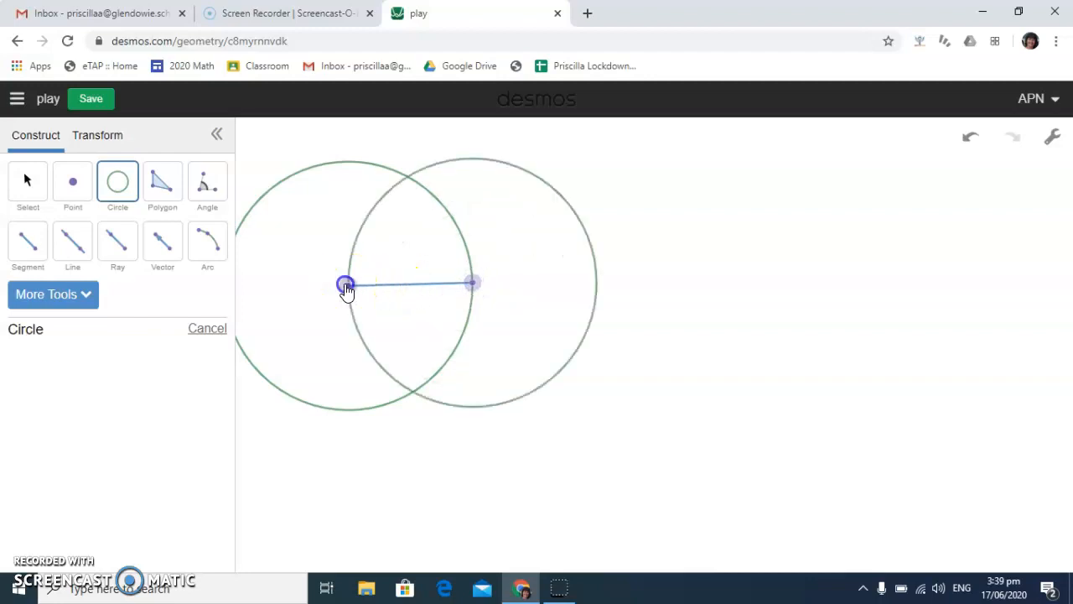
left_click(257, 289)
Move the segment's left endpoint inward to shorten and level the segment, shrinking both circles
left_click(25, 179)
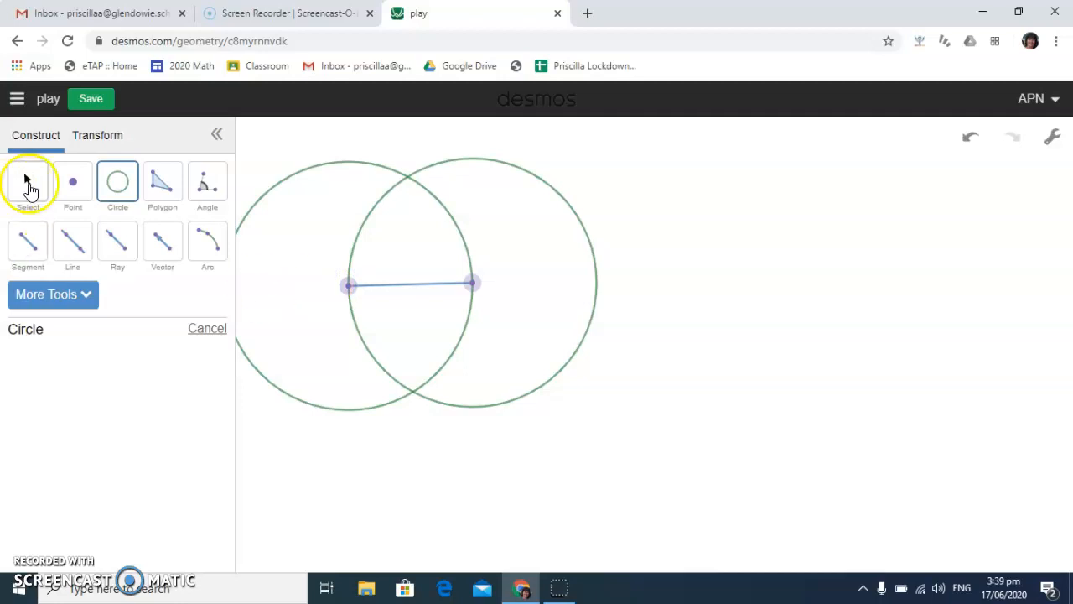
left_click(25, 179)
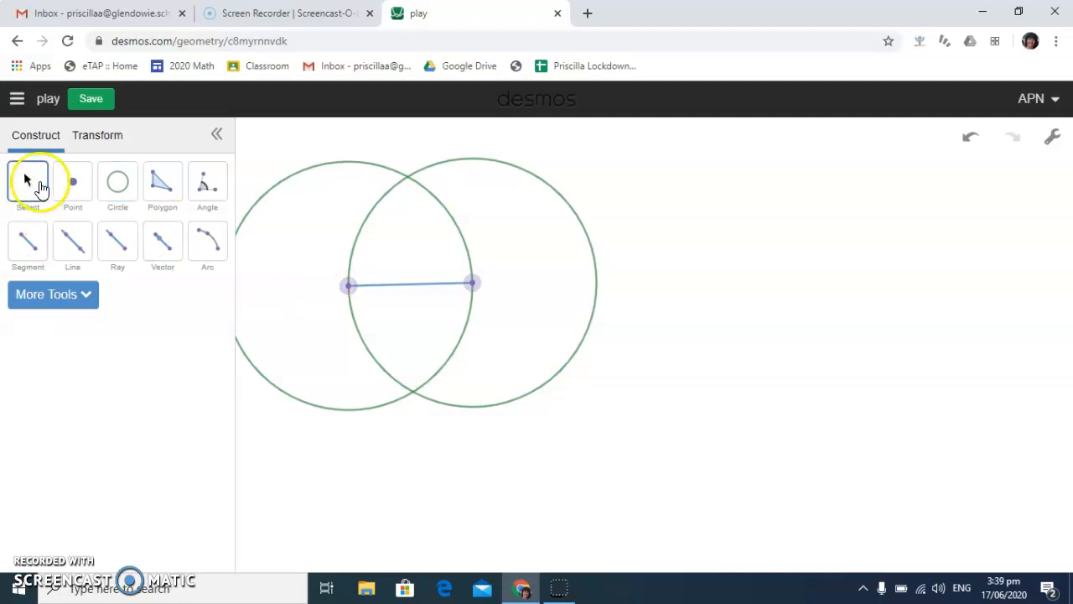
left_click(356, 309)
left_click_drag(351, 295, 379, 285)
Recolour the right-hand circle red
left_click(40, 304)
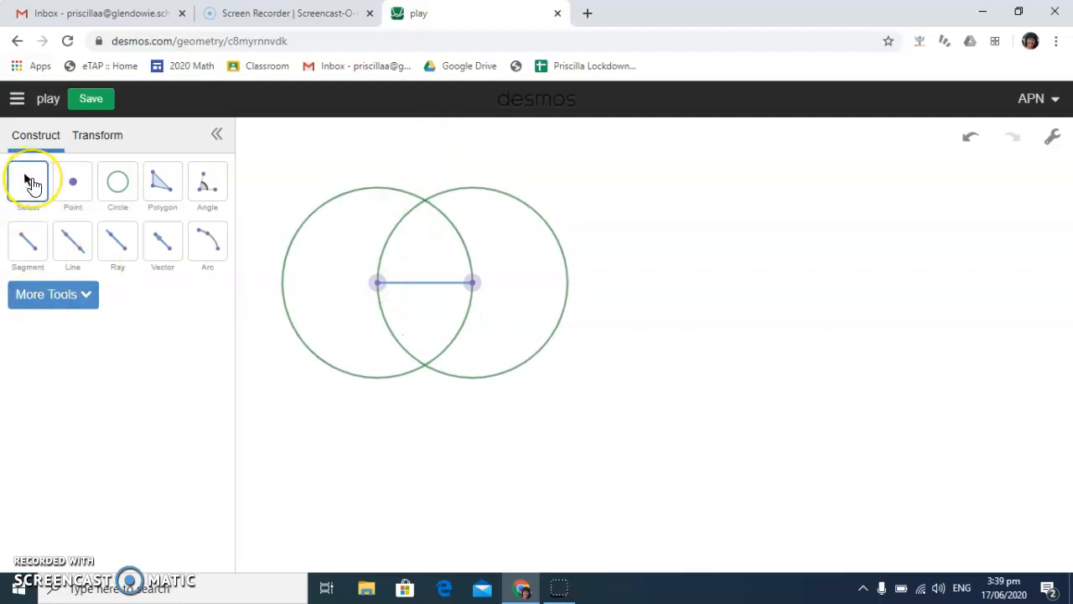
left_click(537, 218)
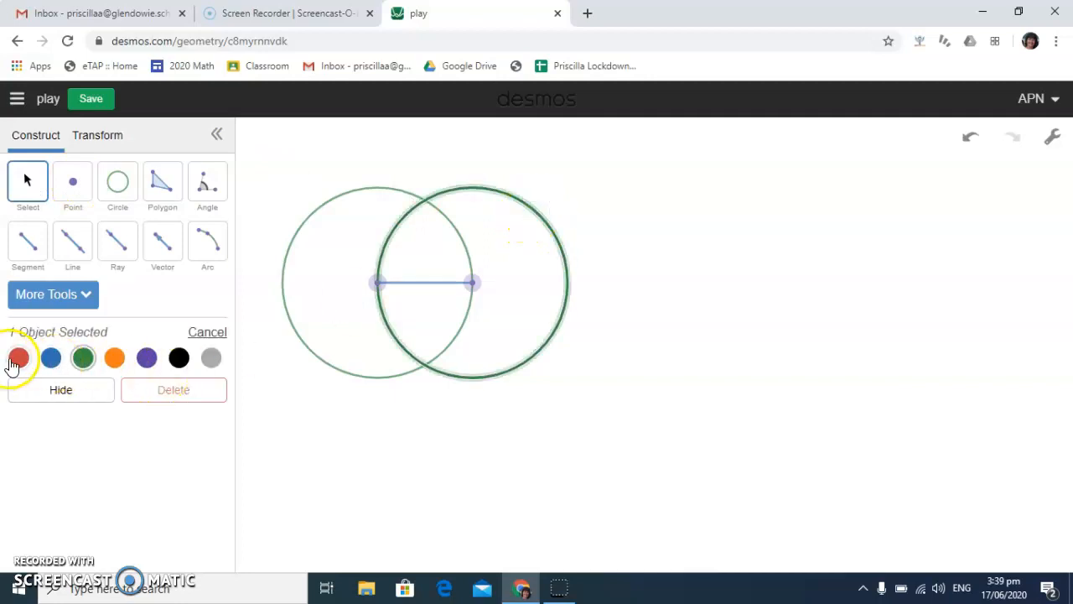
Turn on Projector Mode and switch the background grid on and off again
left_click(1049, 139)
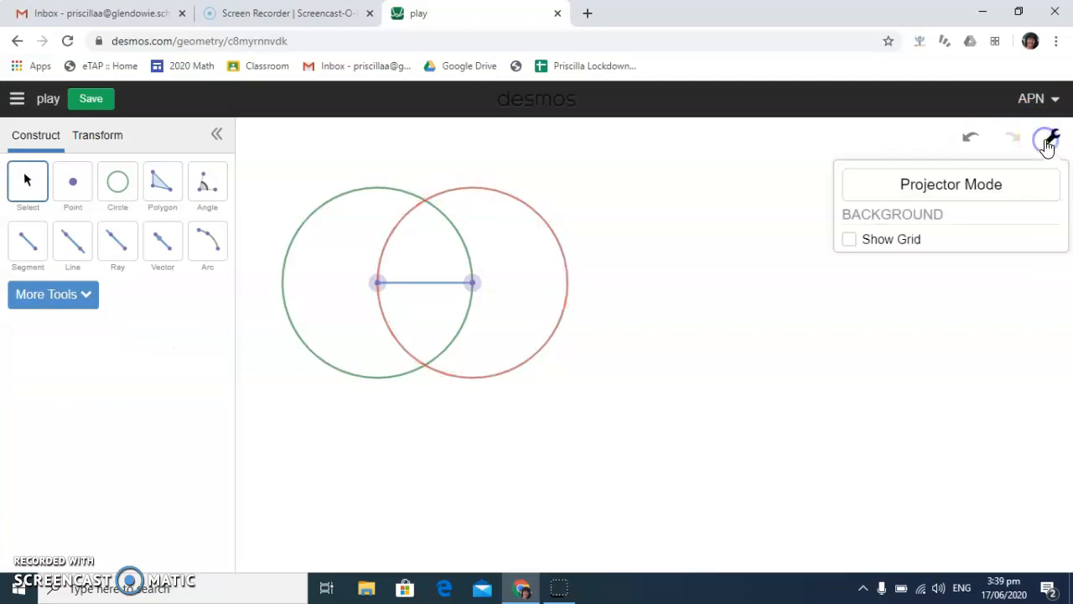
left_click(965, 191)
left_click(851, 240)
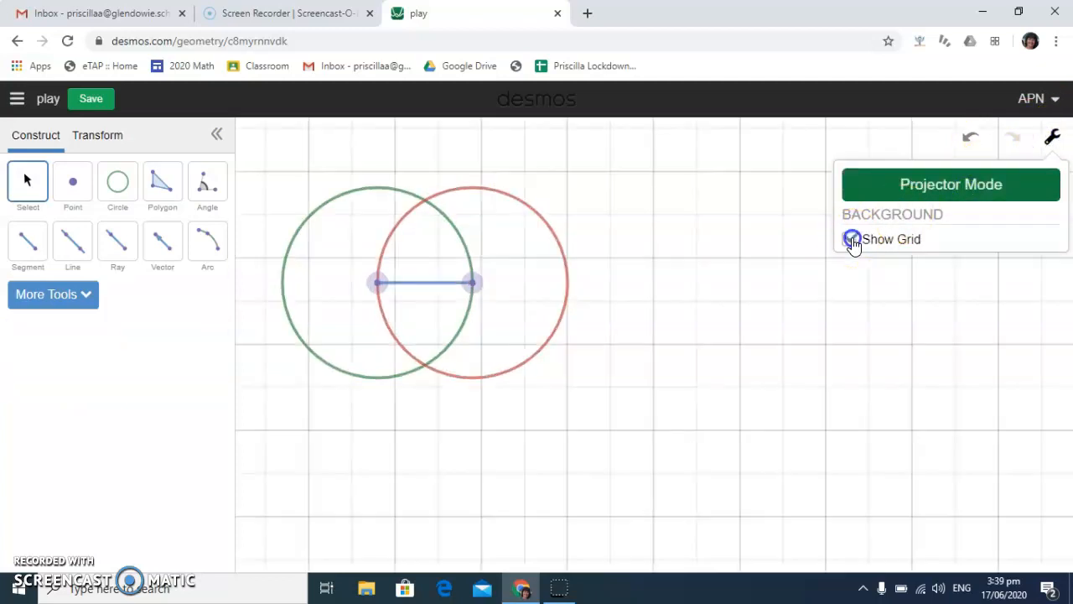
left_click(852, 240)
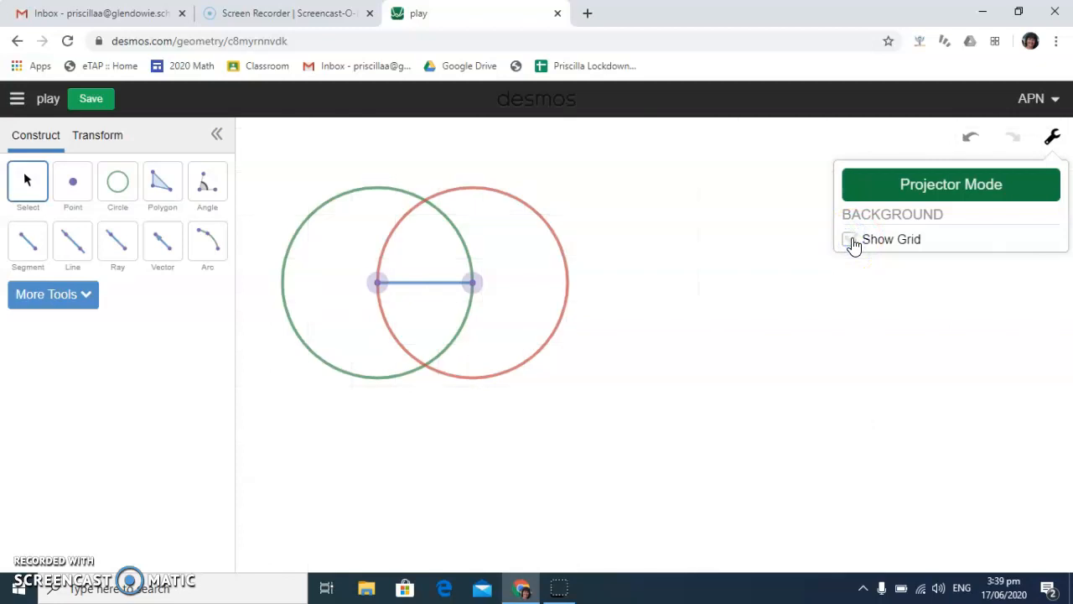
Draw two circles centred on the successive upper crossings on the red circle, passing through the segment's left and right endpoints respectively
left_click(118, 184)
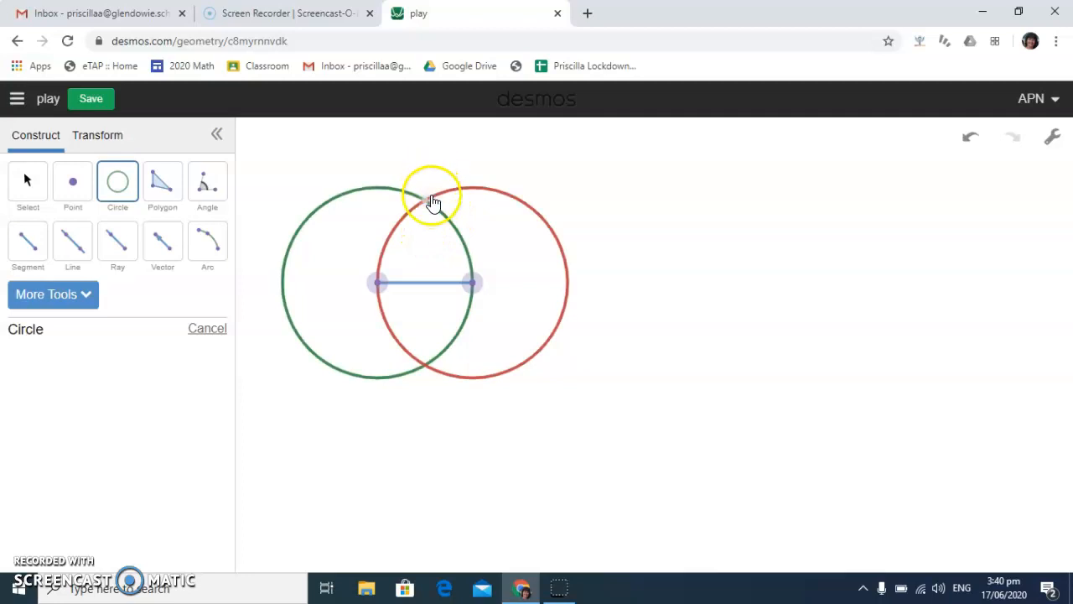
left_click_drag(428, 205, 377, 283)
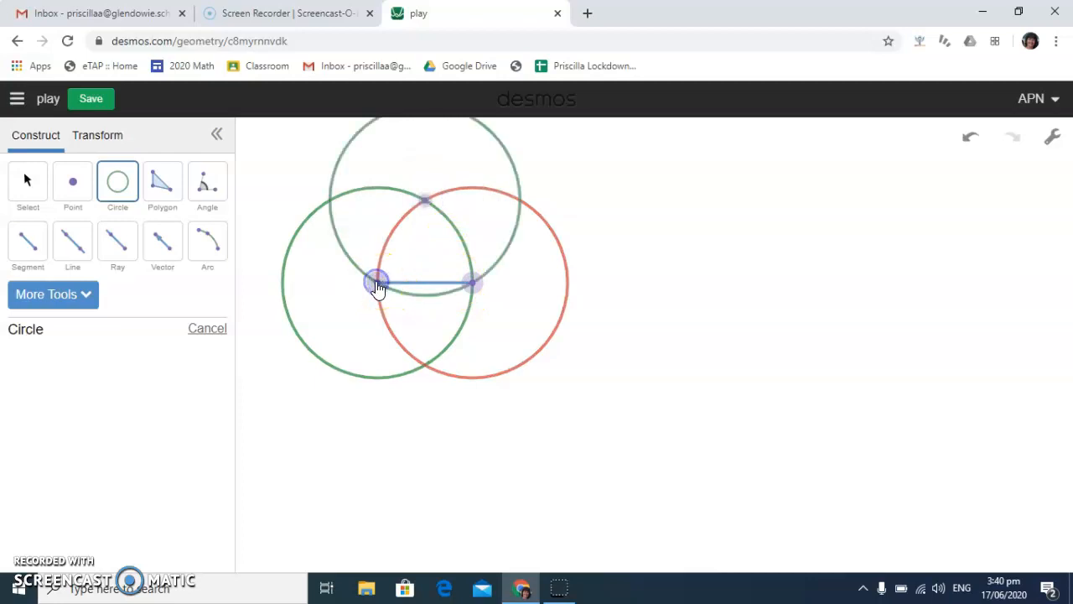
left_click(520, 203)
left_click(467, 280)
left_click(473, 284)
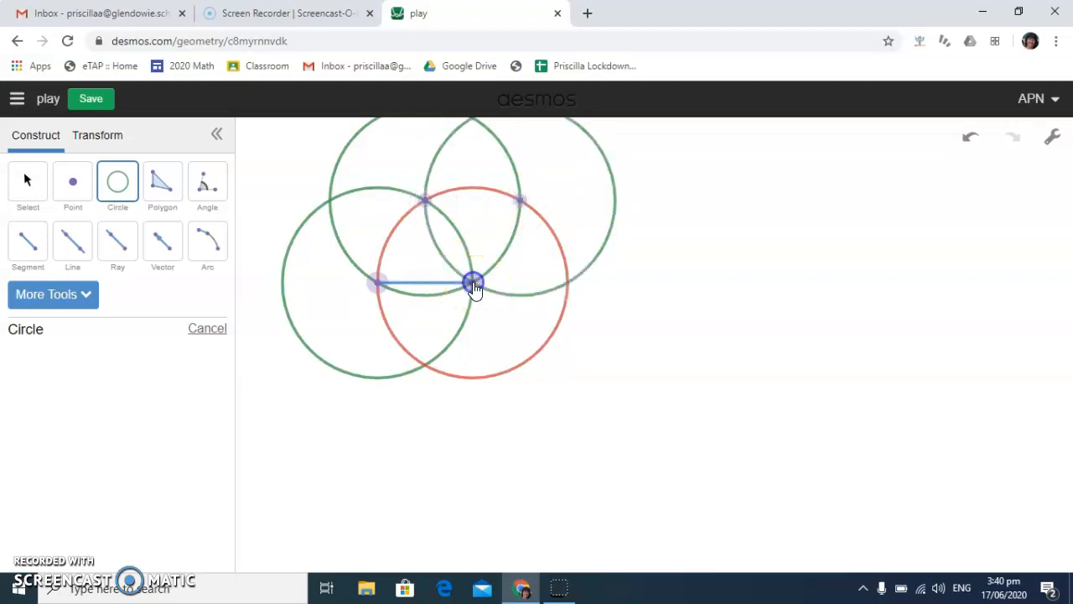
Complete the six-petal flower with three circles centred on the red circle's right, lower-right and lower-left crossings, each passing through the neighbouring centre
left_click(570, 282)
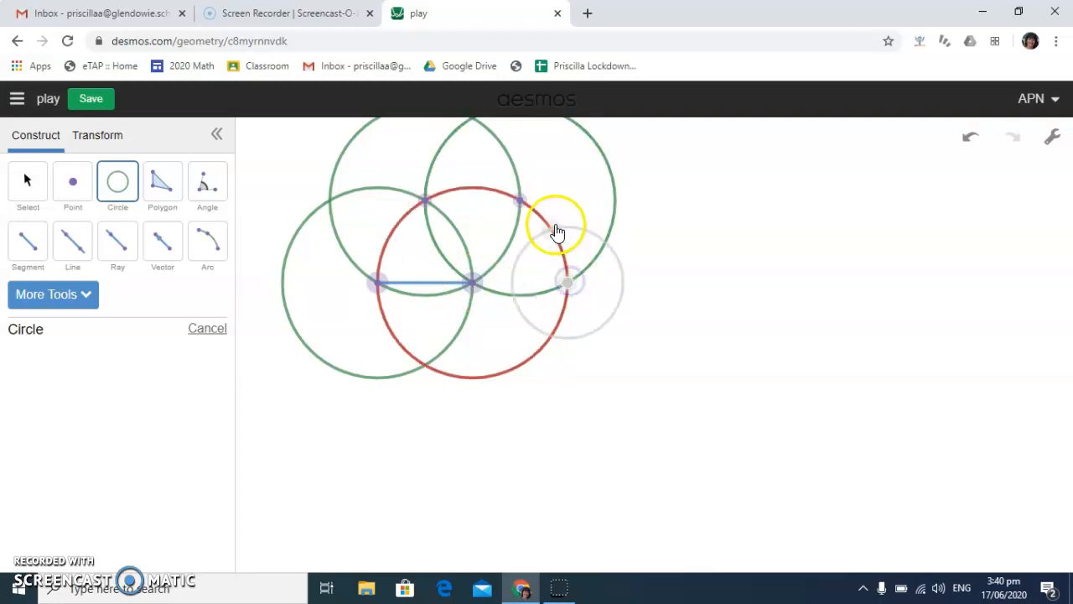
left_click(520, 199)
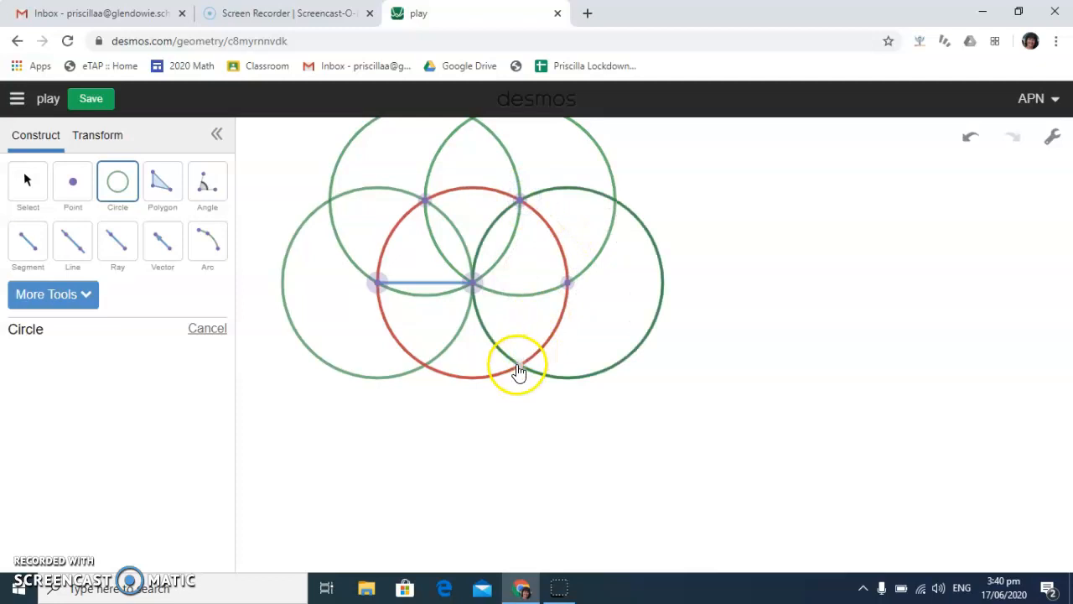
left_click(520, 366)
left_click(568, 284)
left_click(451, 367)
left_click(520, 369)
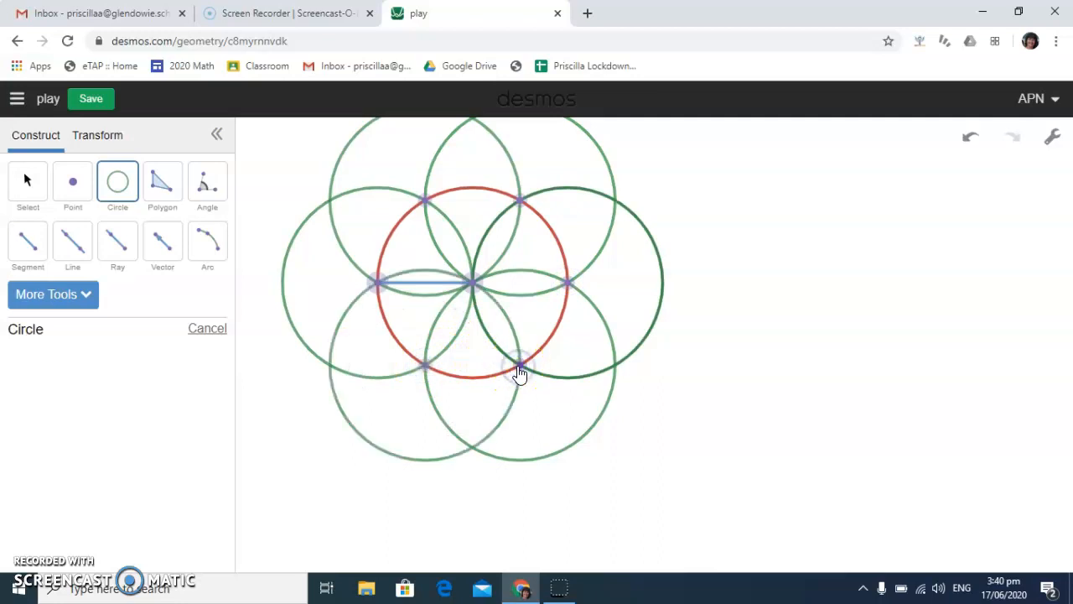
Shrink and reposition the flower by moving the base segment's two endpoints
left_click(27, 179)
left_click_drag(377, 284, 356, 295)
left_click_drag(472, 280, 416, 295)
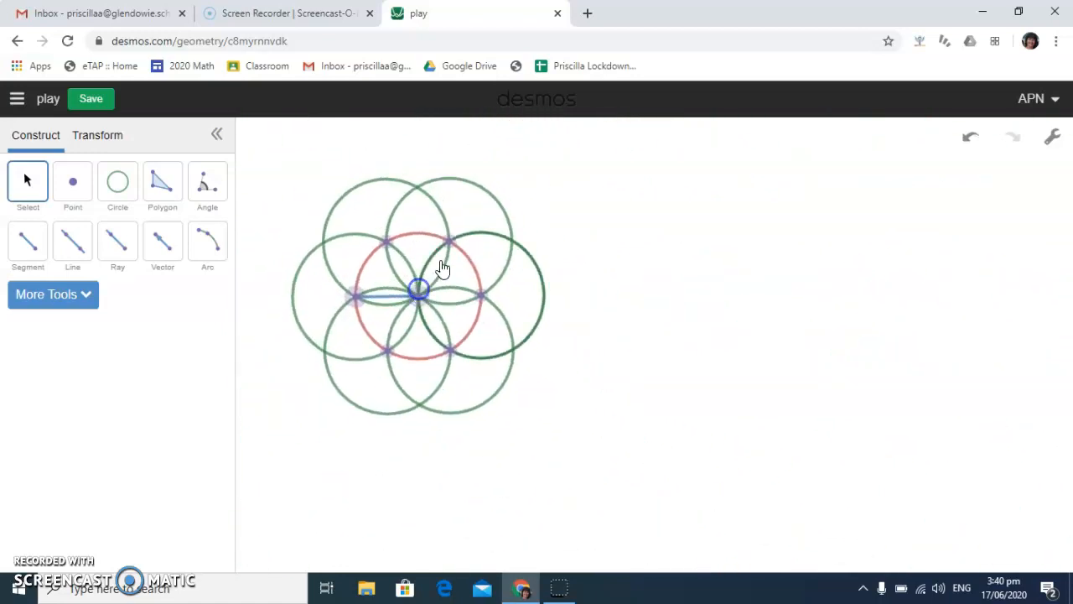
left_click_drag(474, 271, 469, 241)
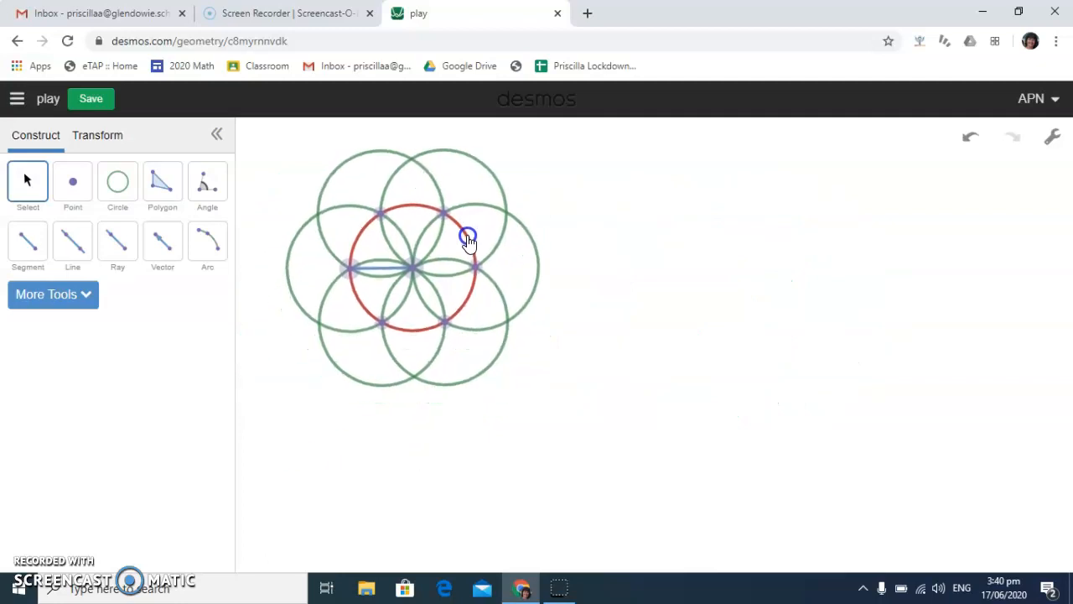
Recolour the segment inside the flower orange
left_click(391, 270)
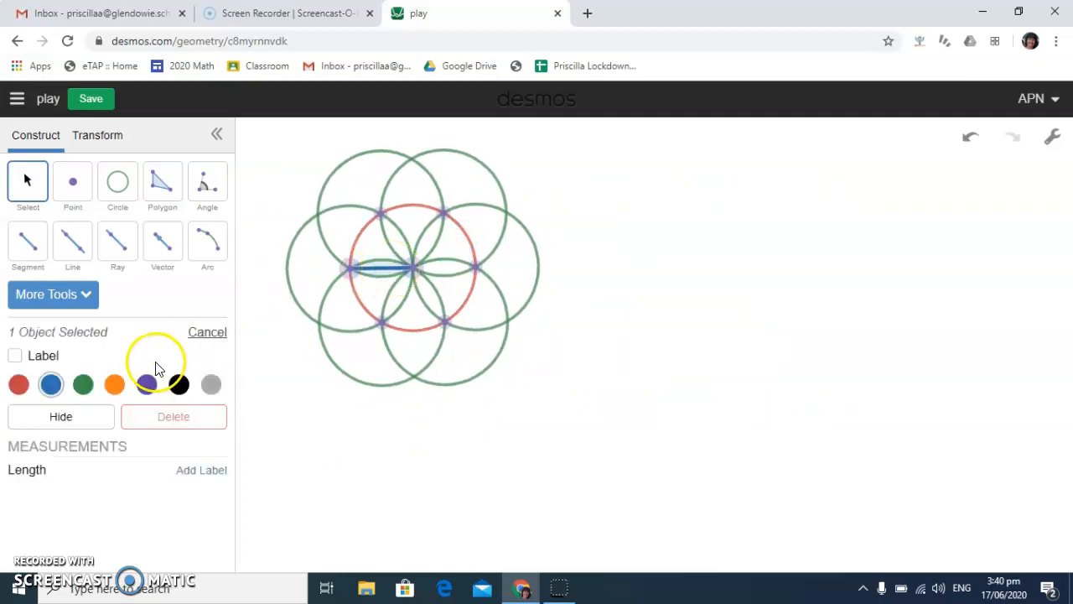
left_click(122, 379)
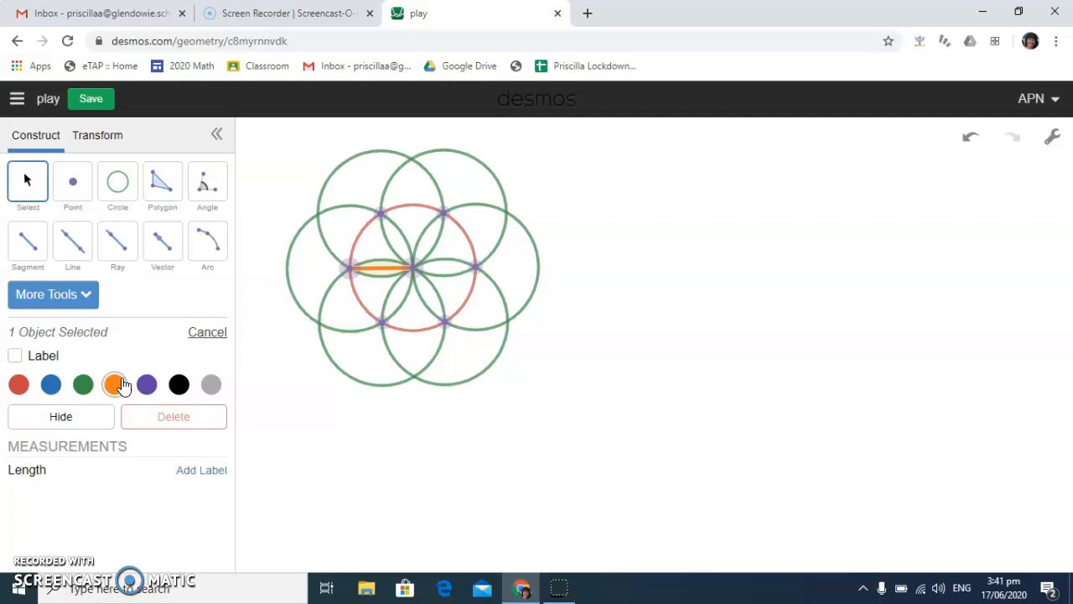
left_click(118, 143)
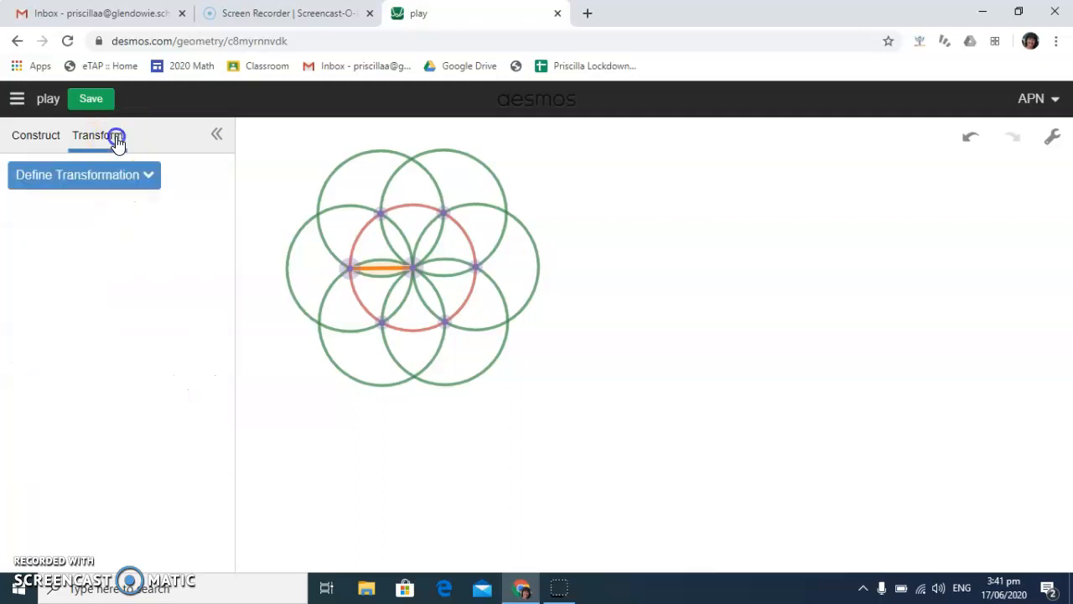
left_click(149, 176)
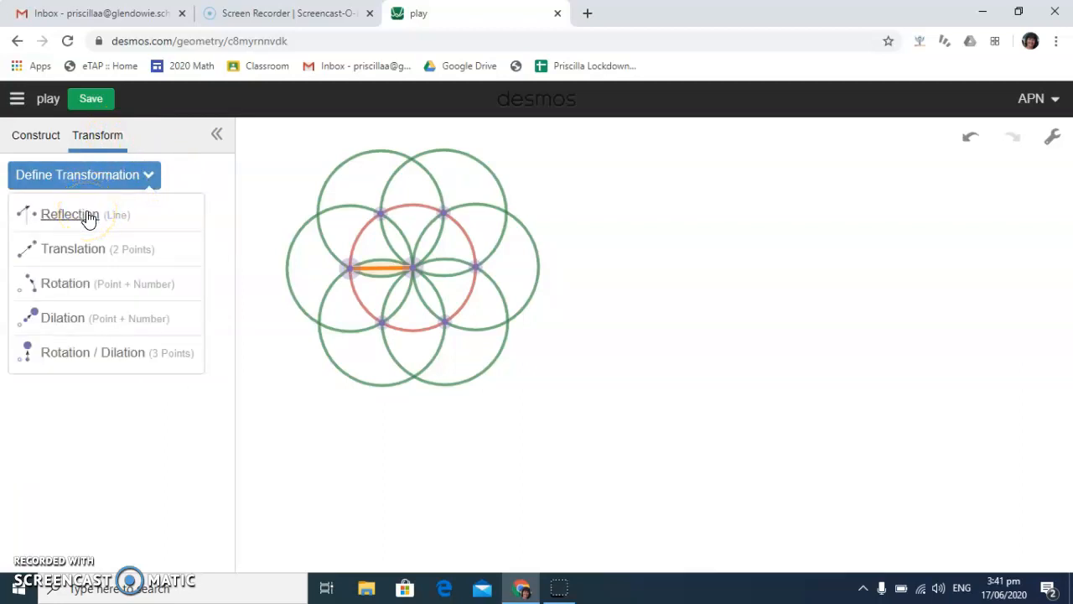
left_click(44, 136)
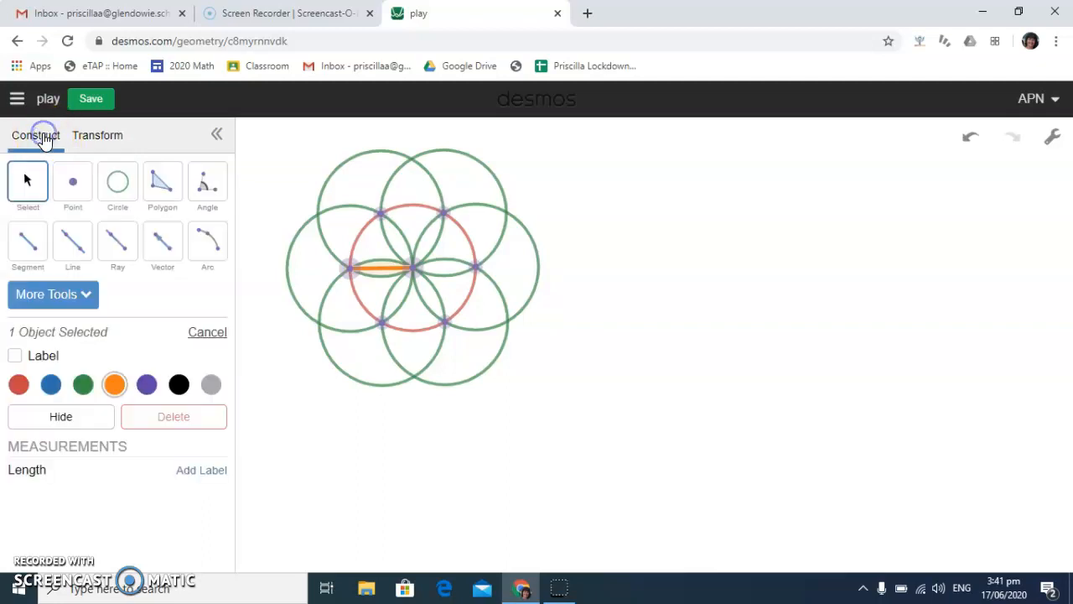
Draw a nearly vertical line just to the right of the flower
left_click(72, 240)
left_click(569, 191)
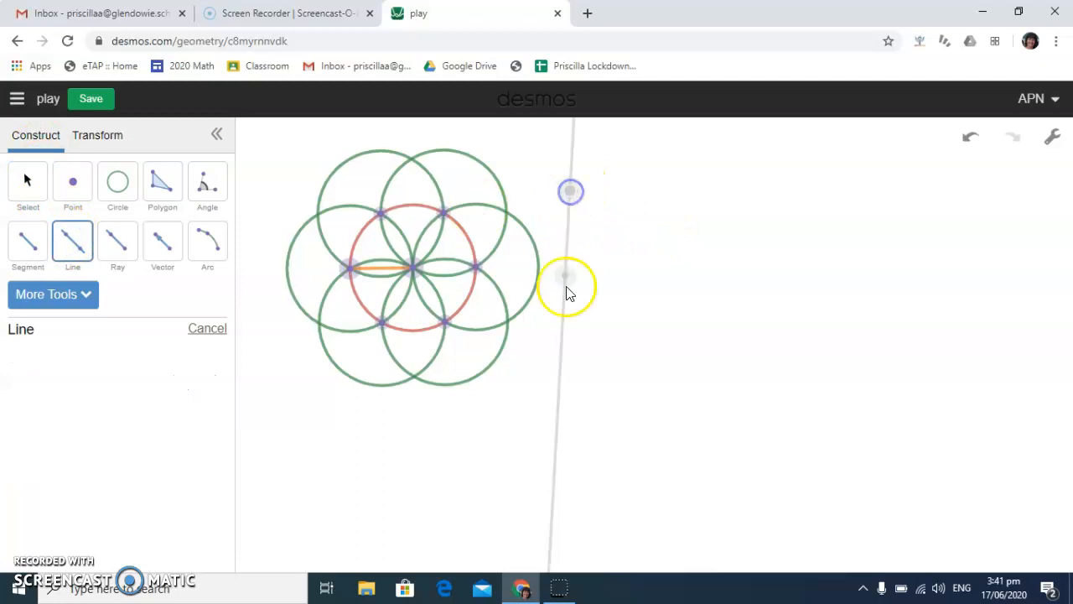
left_click(574, 434)
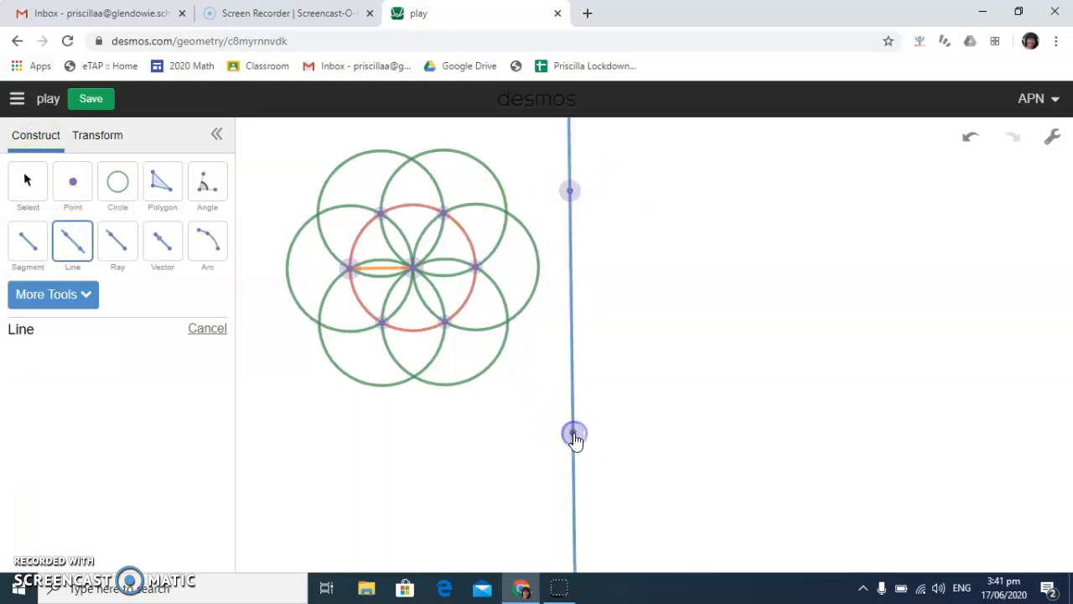
Construct a perpendicular to the nearly vertical line through that line's lower point
left_click(85, 296)
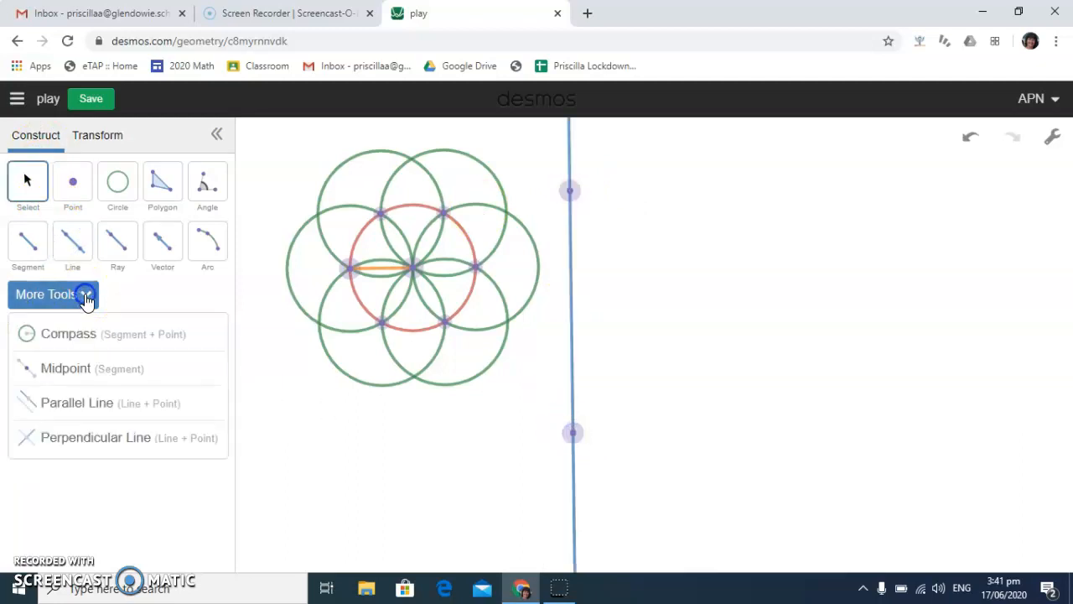
left_click(57, 438)
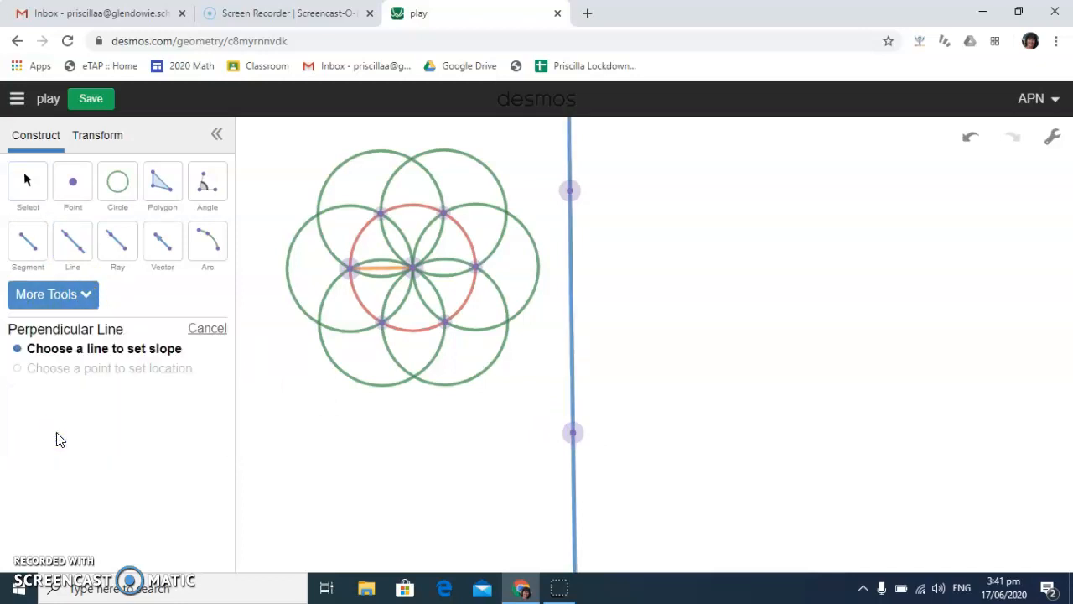
left_click(570, 369)
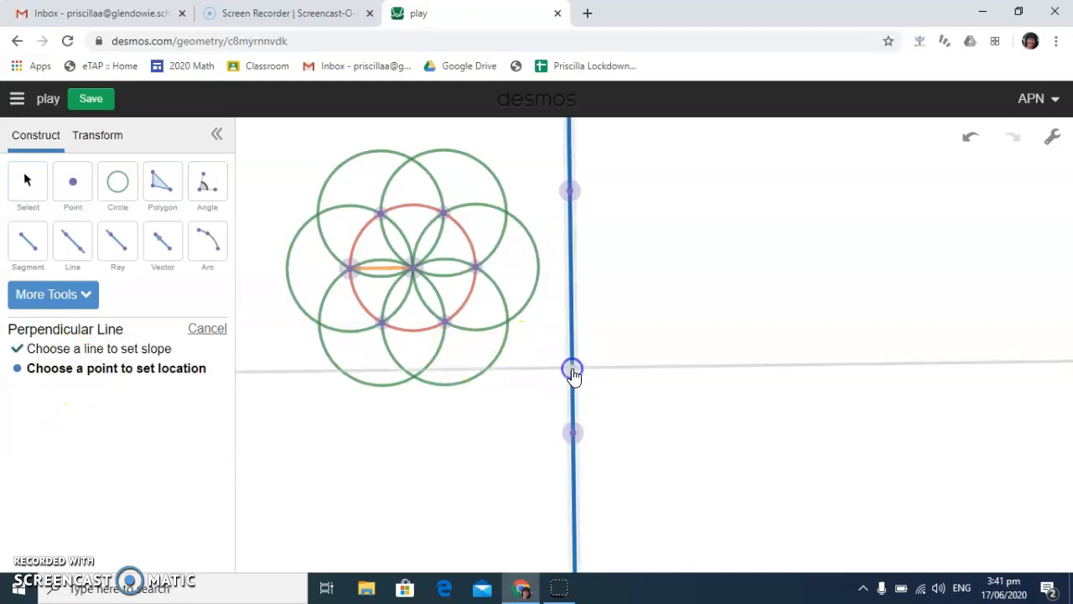
left_click(575, 435)
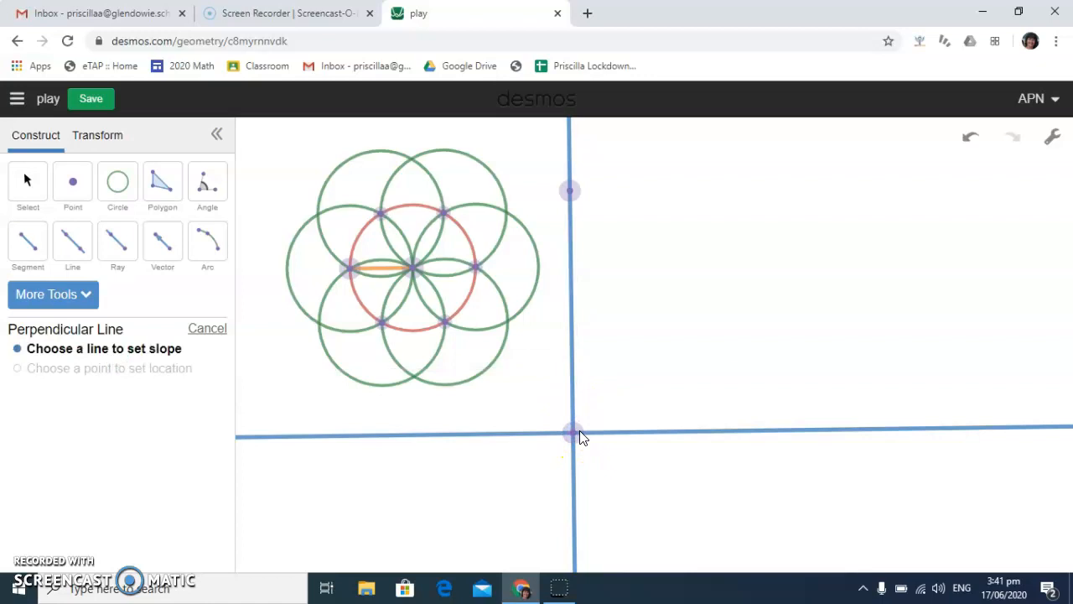
Draw a circle centred on the two lines' intersection and passing through the upper point of the nearly vertical line
left_click(117, 182)
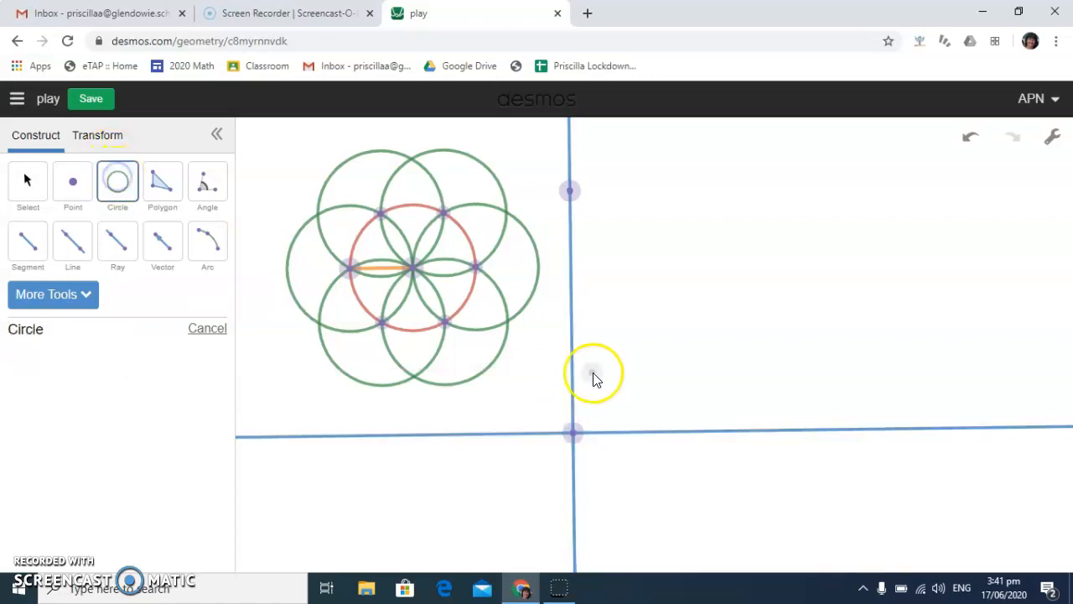
left_click(574, 433)
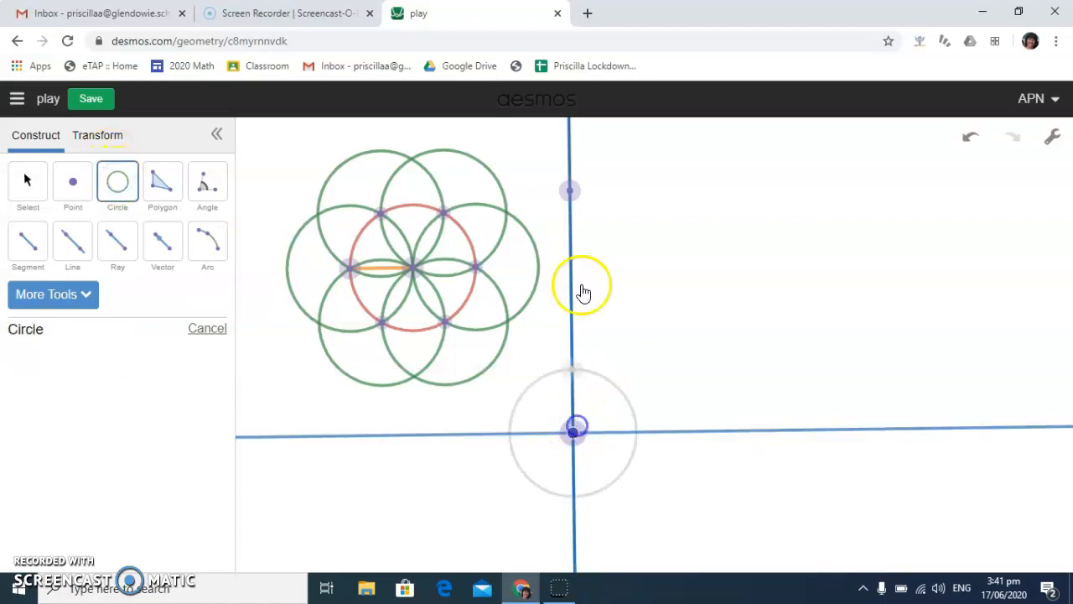
left_click(571, 191)
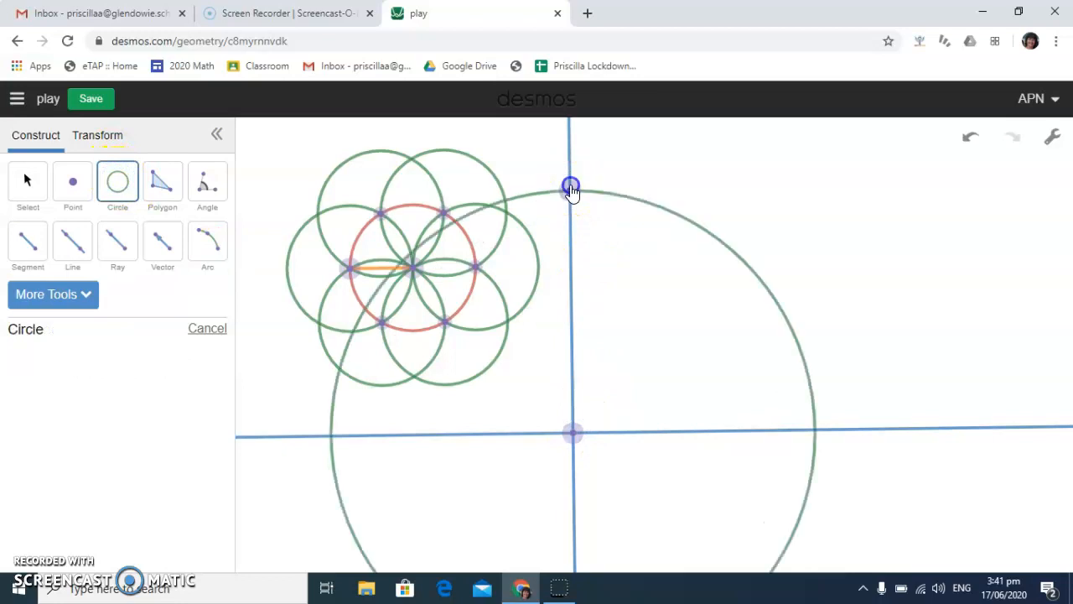
Measure the angle from the line's upper point, with its vertex at the intersection, to the circle's right-hand crossing with the perpendicular
left_click(207, 182)
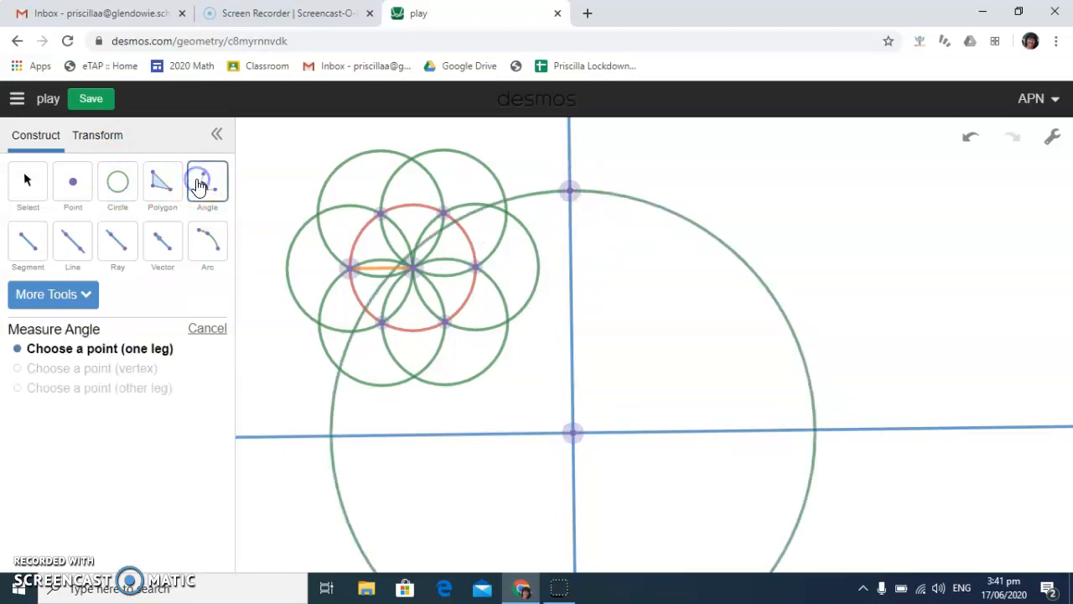
left_click(569, 192)
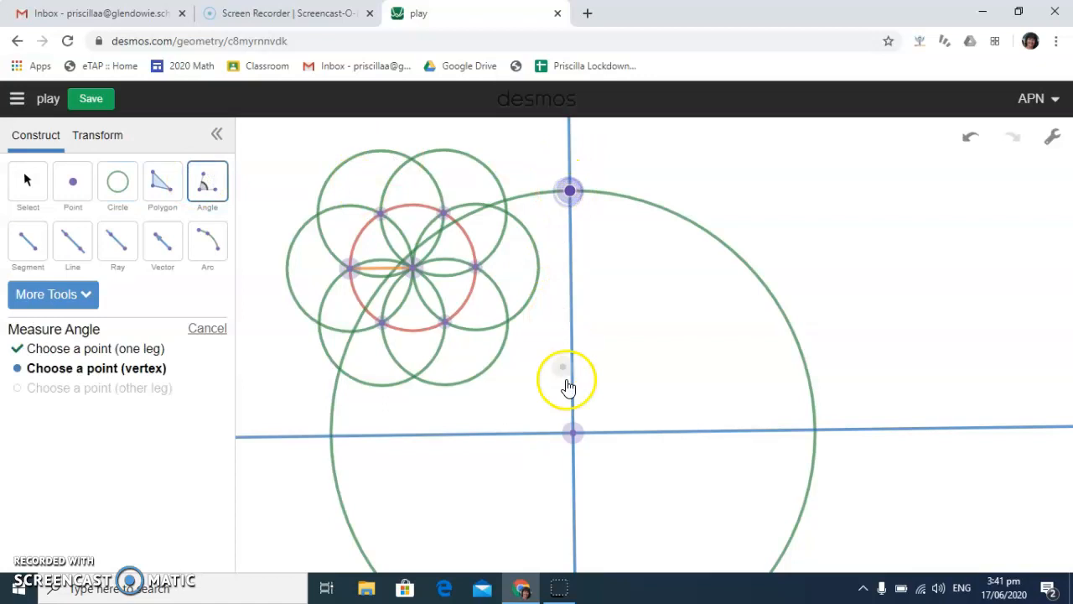
left_click(573, 433)
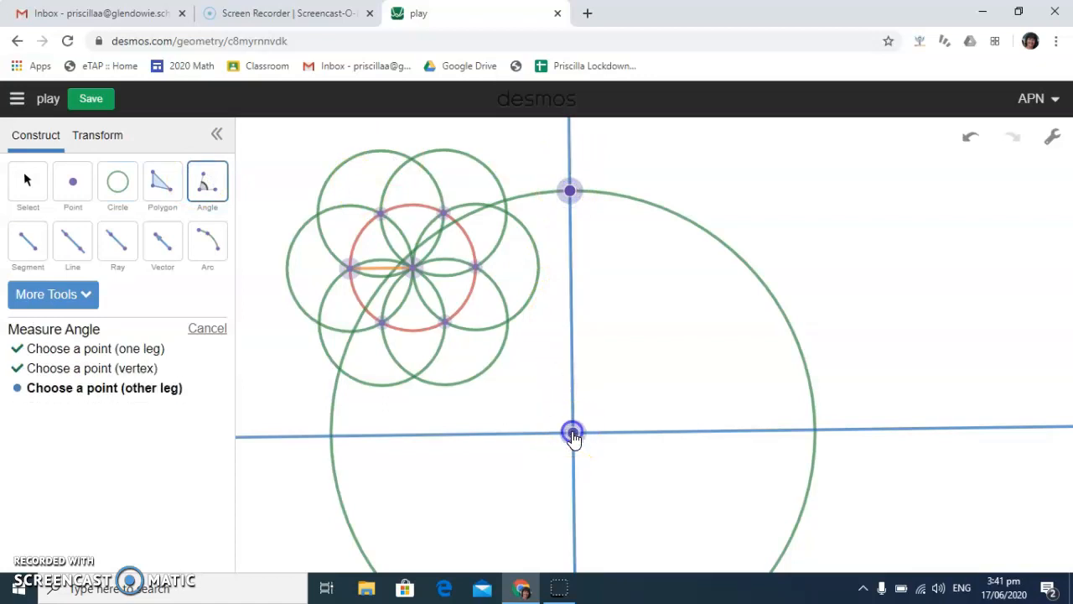
left_click(818, 431)
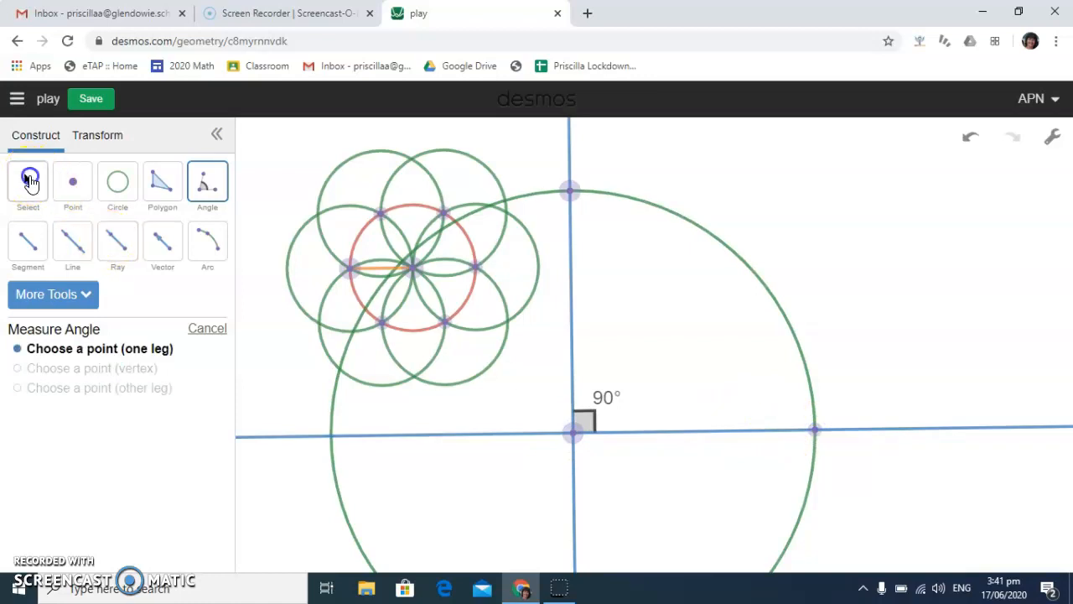
Shrink the circle around the intersection by moving the nearly vertical line's upper point down close to the centre
left_click(27, 180)
left_click_drag(570, 195, 575, 392)
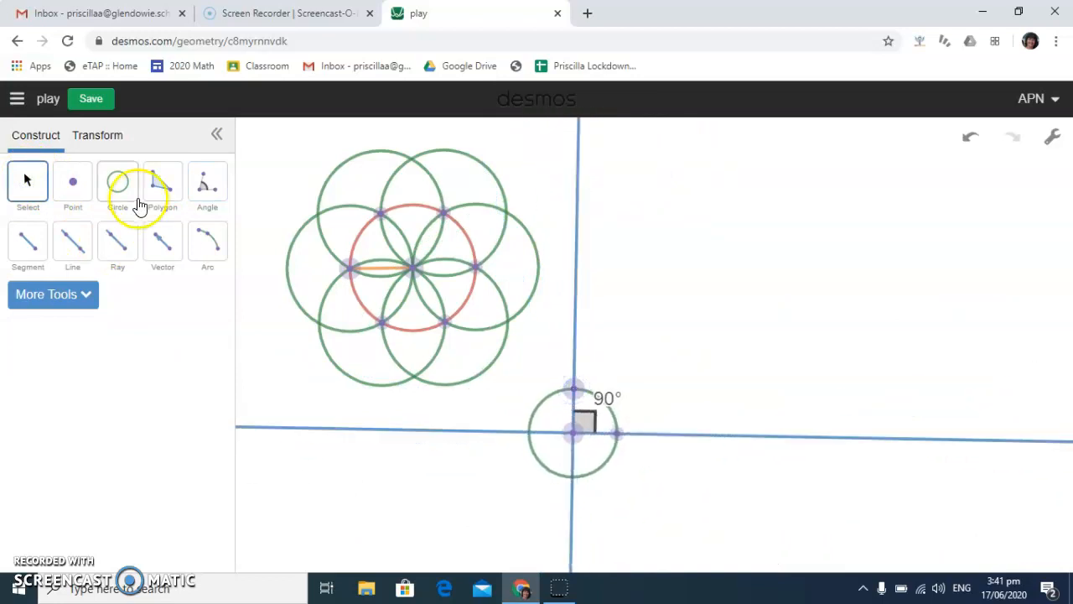
Define a reflection across the nearly vertical line and apply it to the whole flower
left_click(101, 139)
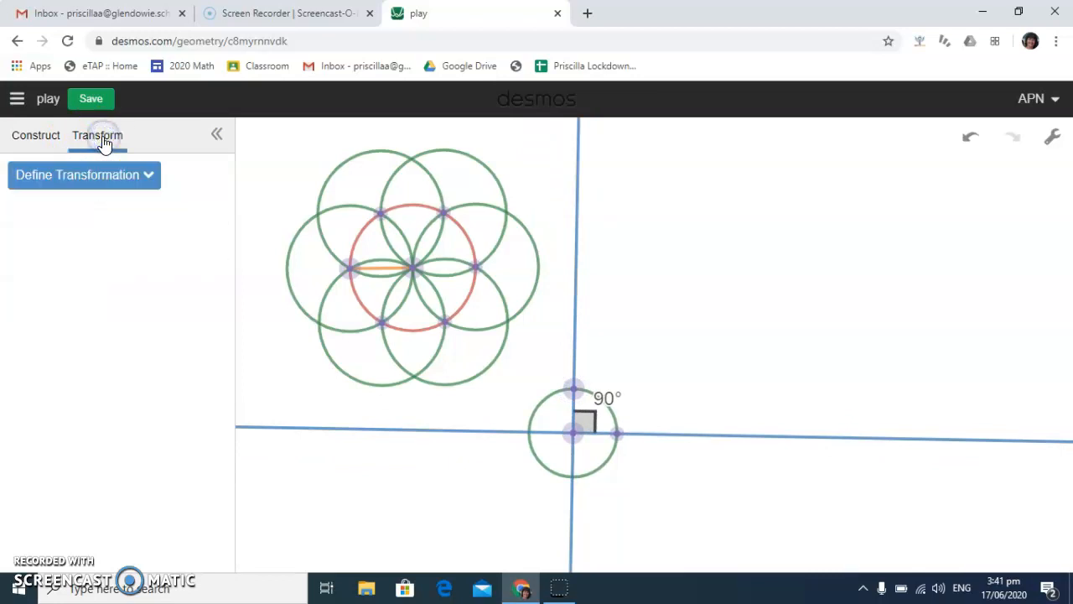
left_click(151, 176)
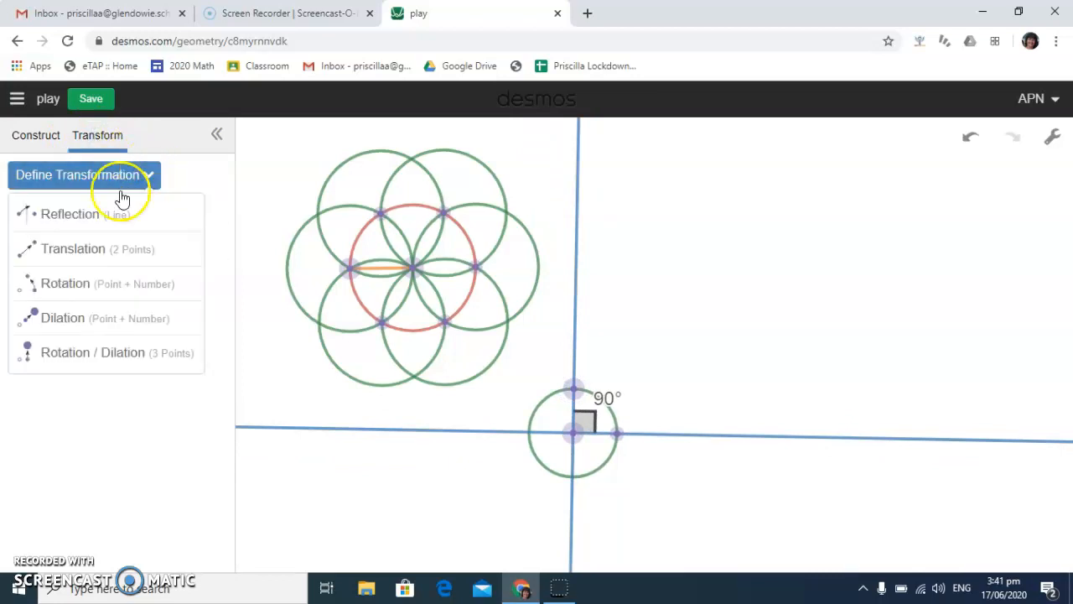
left_click(92, 214)
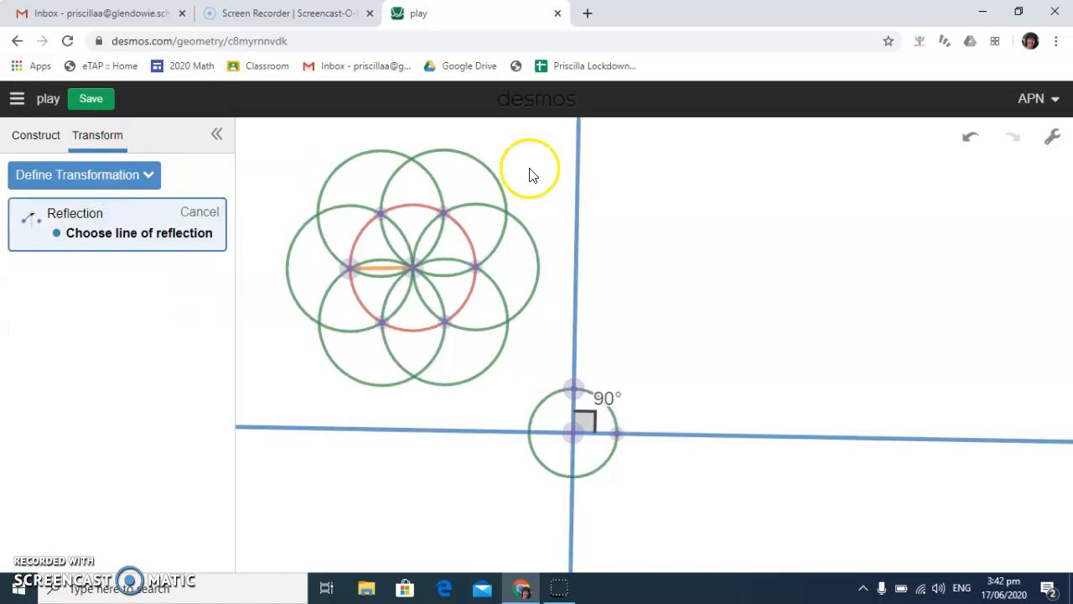
left_click(579, 190)
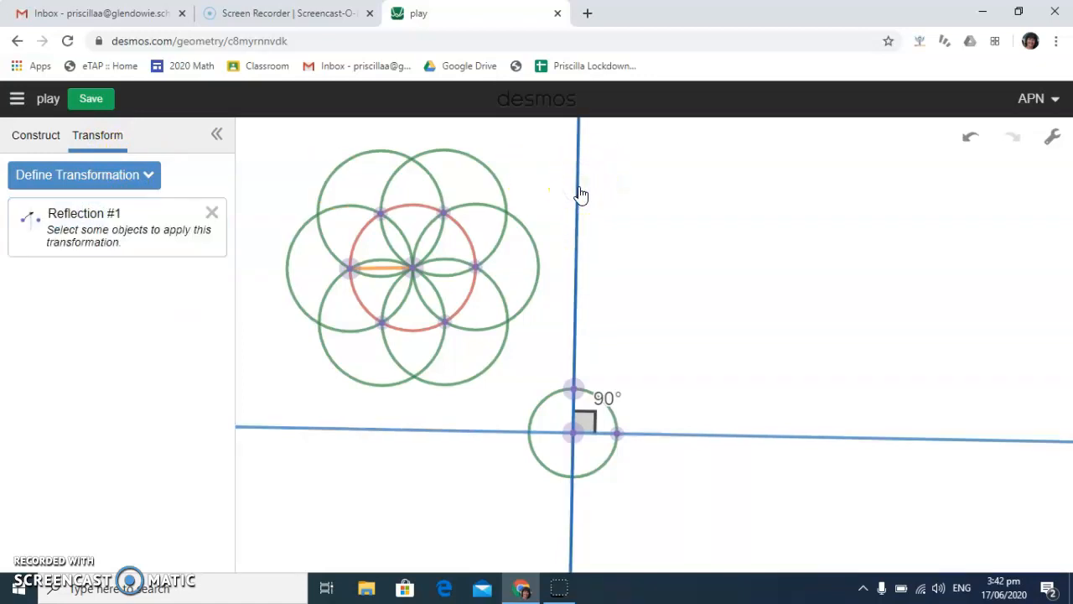
mouse_move(256, 131)
left_mouse_down()
mouse_move(461, 333)
mouse_move(542, 393)
left_mouse_up()
left_click(203, 223)
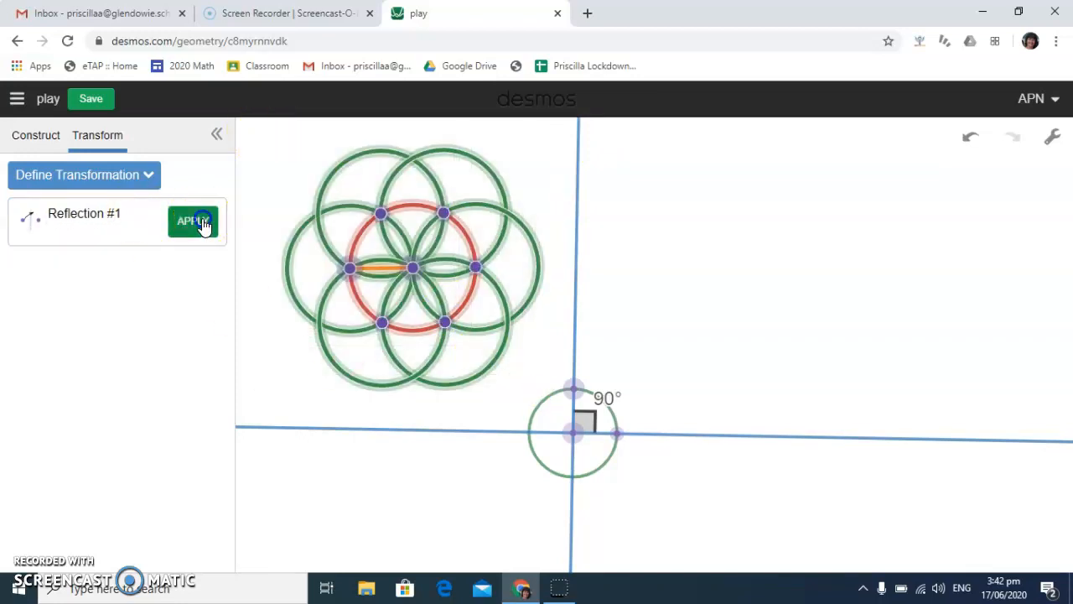
Resize, rotate and reposition the two mirrored flowers by moving the orange segments' endpoints, leaving them close to either side of the mirror line
left_click(34, 134)
left_click(34, 178)
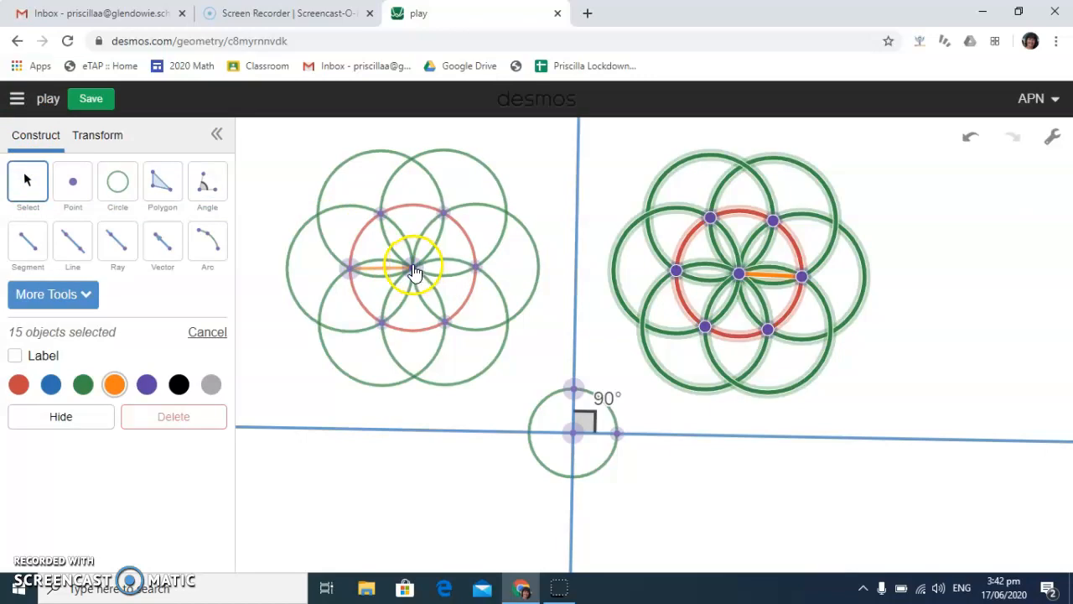
left_click_drag(422, 268, 364, 277)
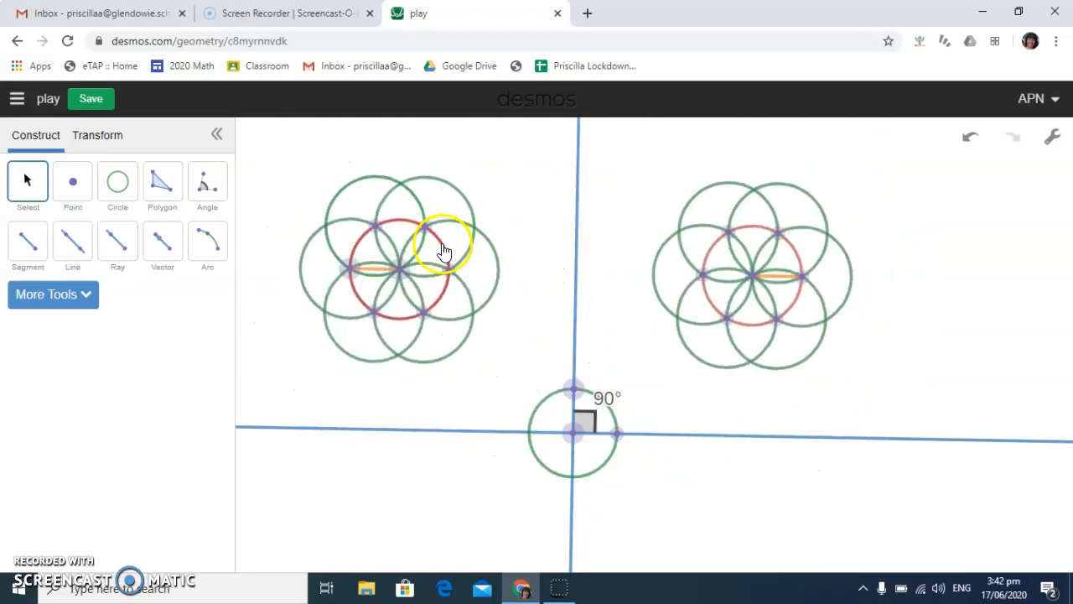
left_click_drag(810, 241, 400, 235)
left_click_drag(465, 241, 437, 252)
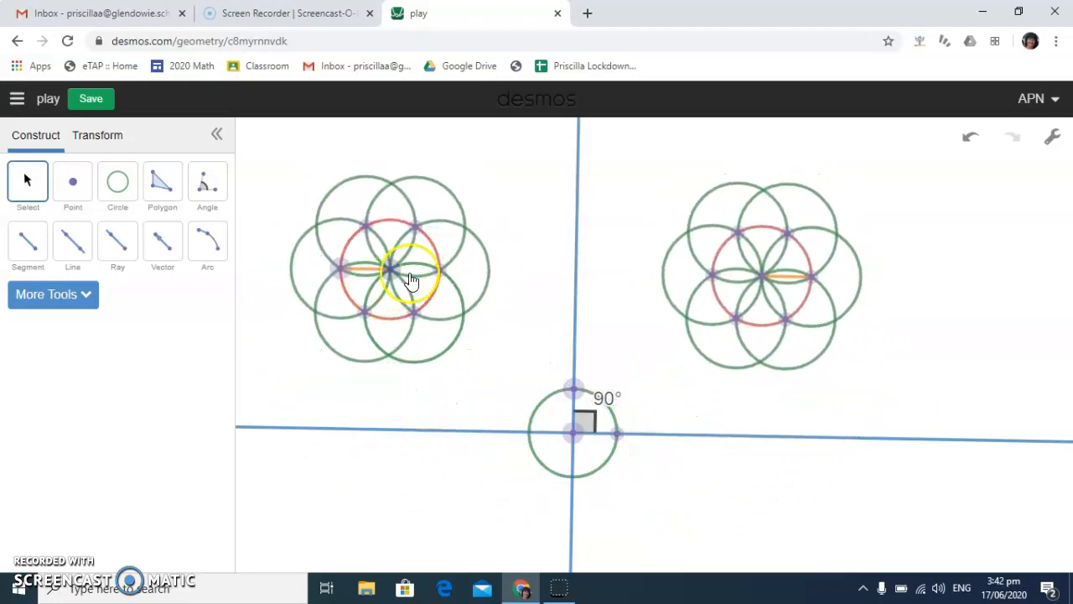
left_click_drag(813, 282, 847, 279)
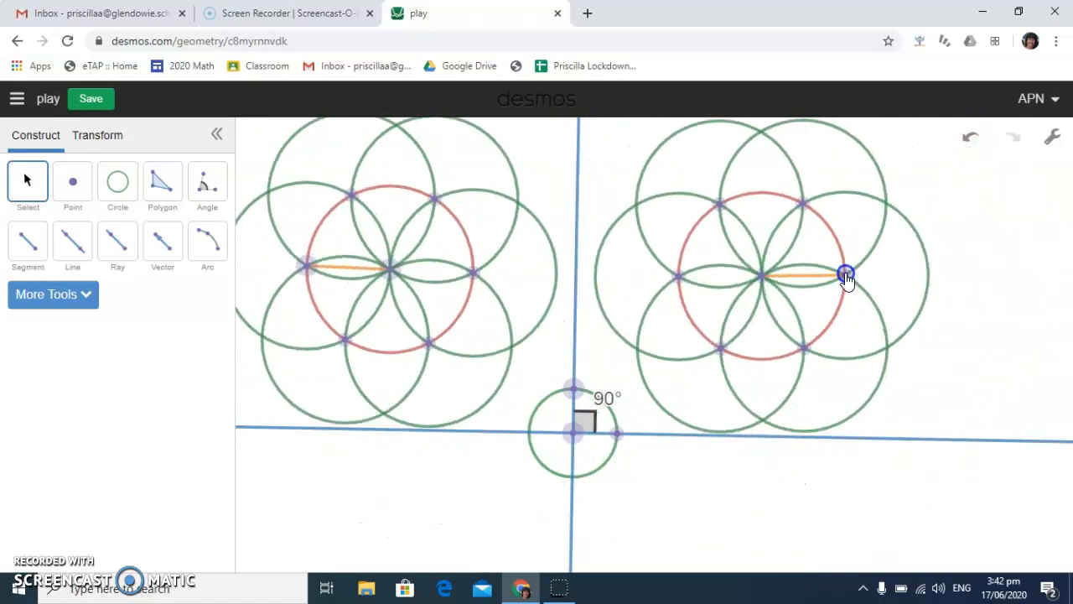
left_click_drag(305, 273, 331, 281)
left_click(453, 265)
left_click_drag(453, 265, 494, 250)
mouse_move(757, 228)
left_mouse_down()
mouse_move(788, 212)
mouse_move(749, 216)
left_mouse_up()
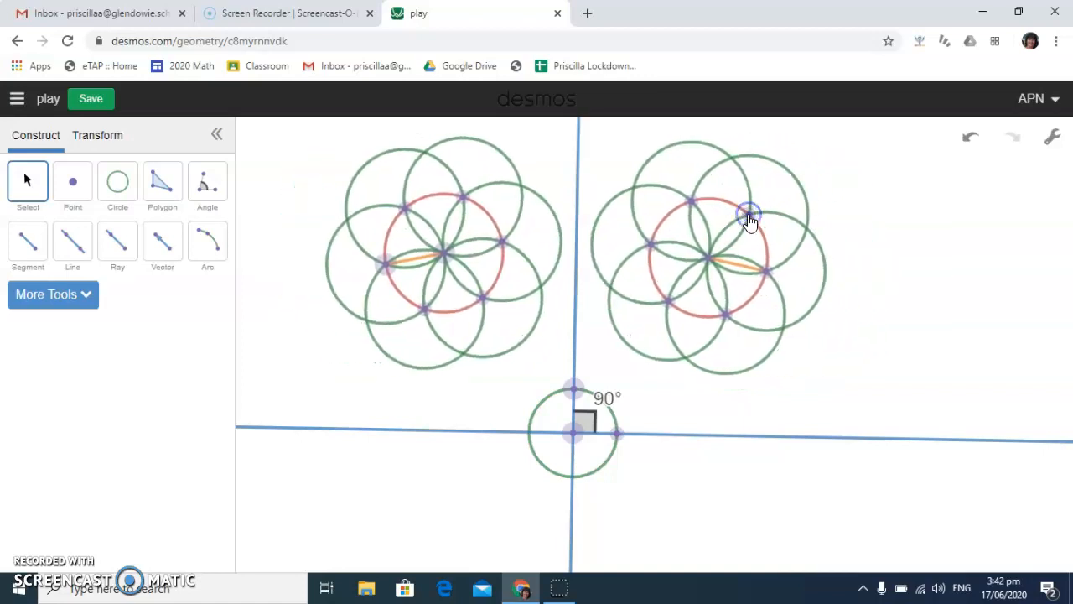
Define a second reflection across the nearly horizontal line and apply it to both upper flowers and the nearly vertical line
left_click(107, 139)
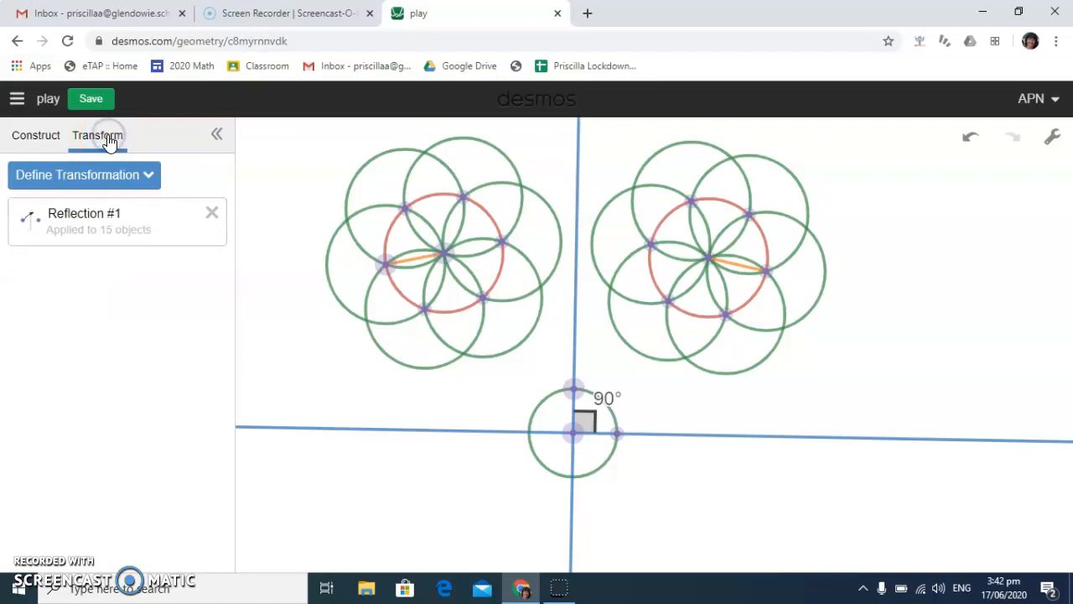
left_click(143, 176)
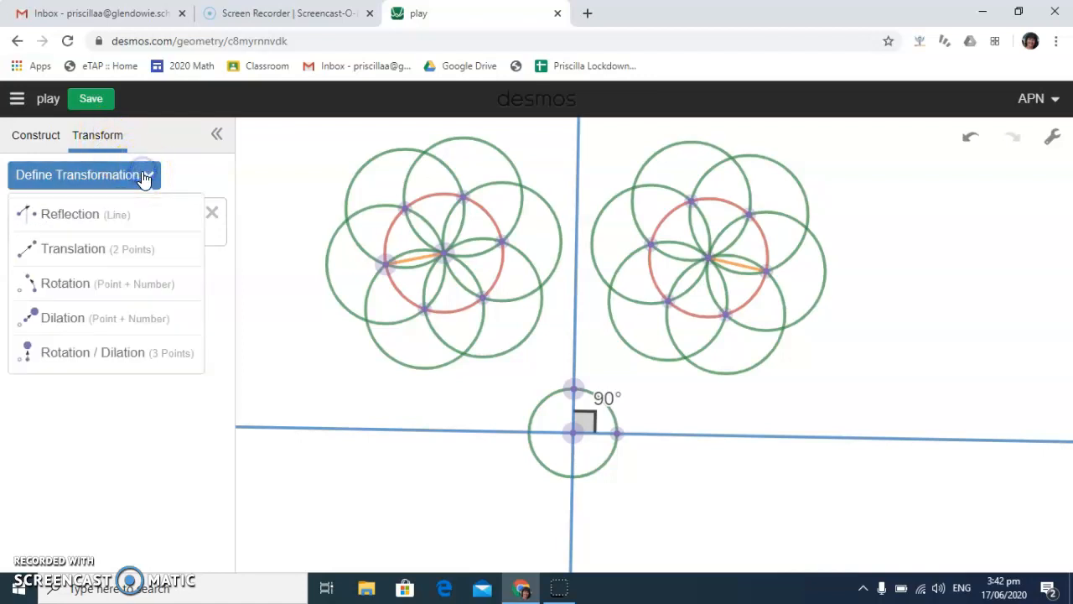
left_click(120, 216)
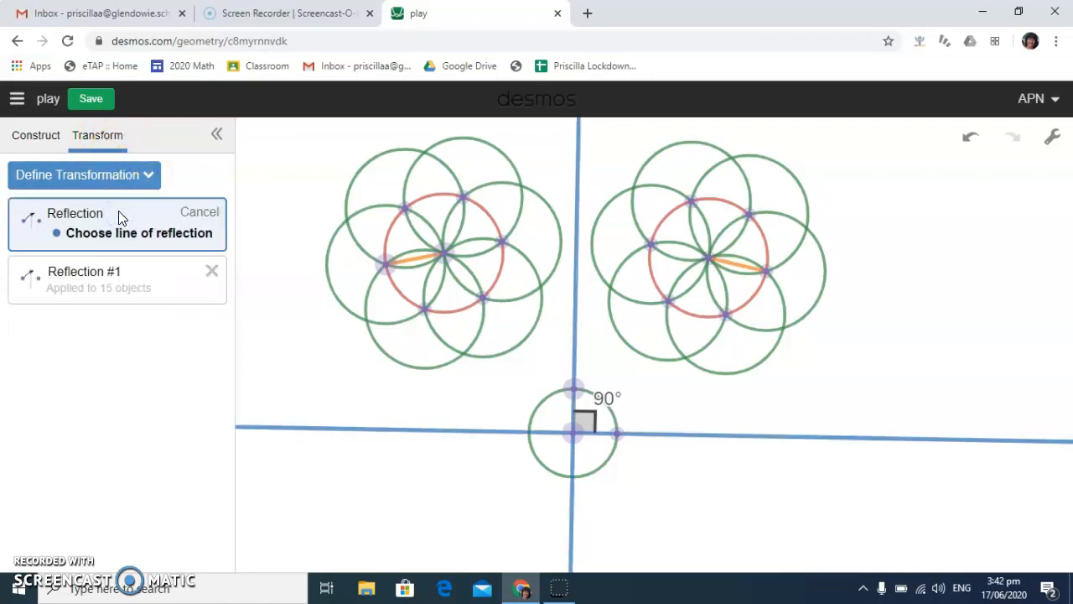
left_click(503, 432)
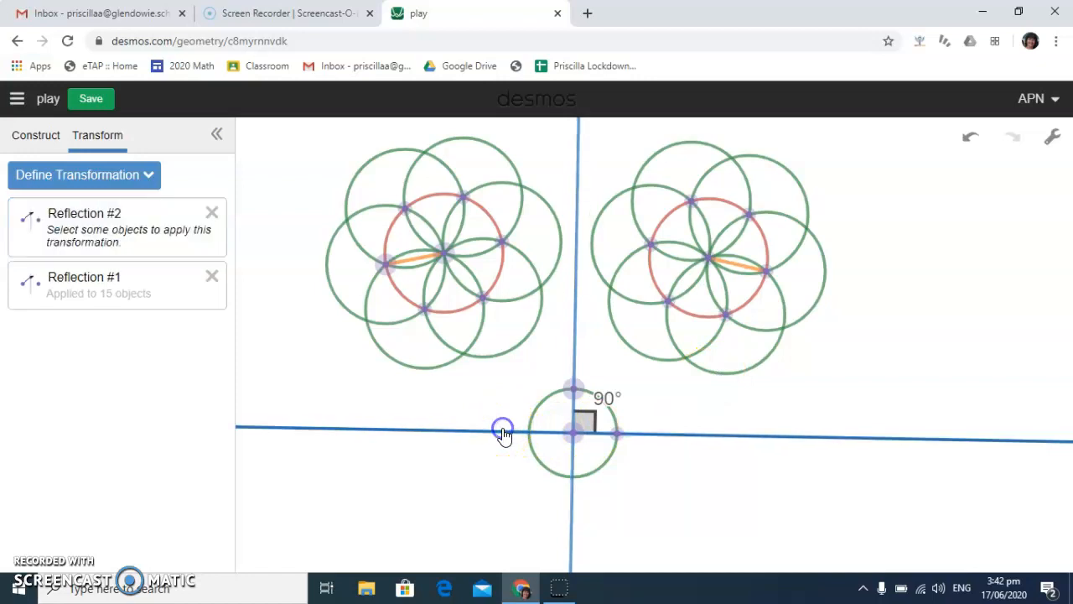
left_click_drag(298, 127, 908, 390)
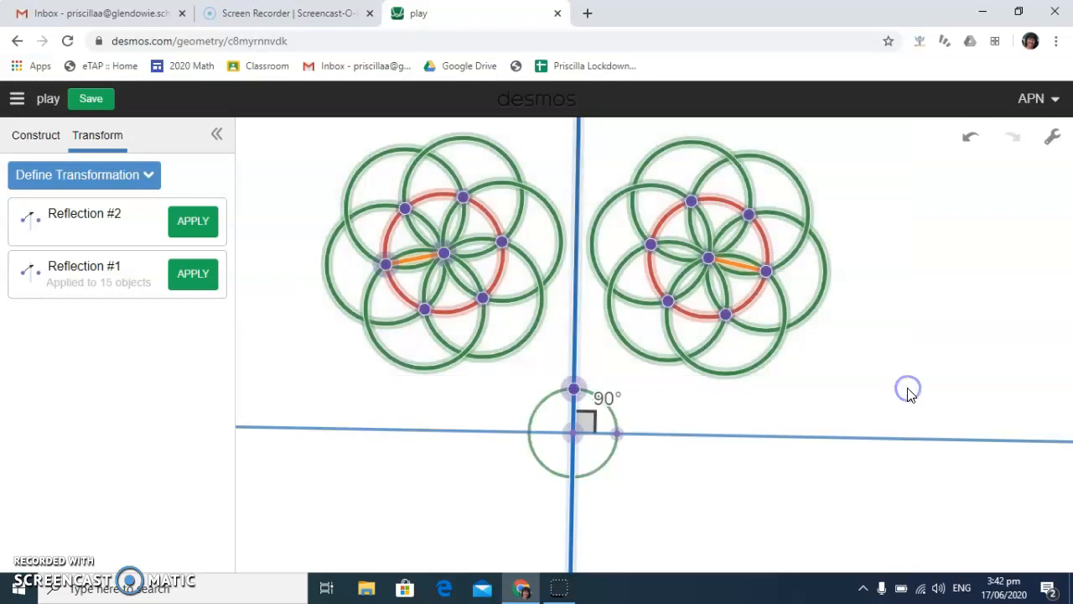
left_click(191, 224)
Move the lines' intersection point up and their upper point near the canvas top, enlarging the circle and raising the lower flowers
left_click(34, 138)
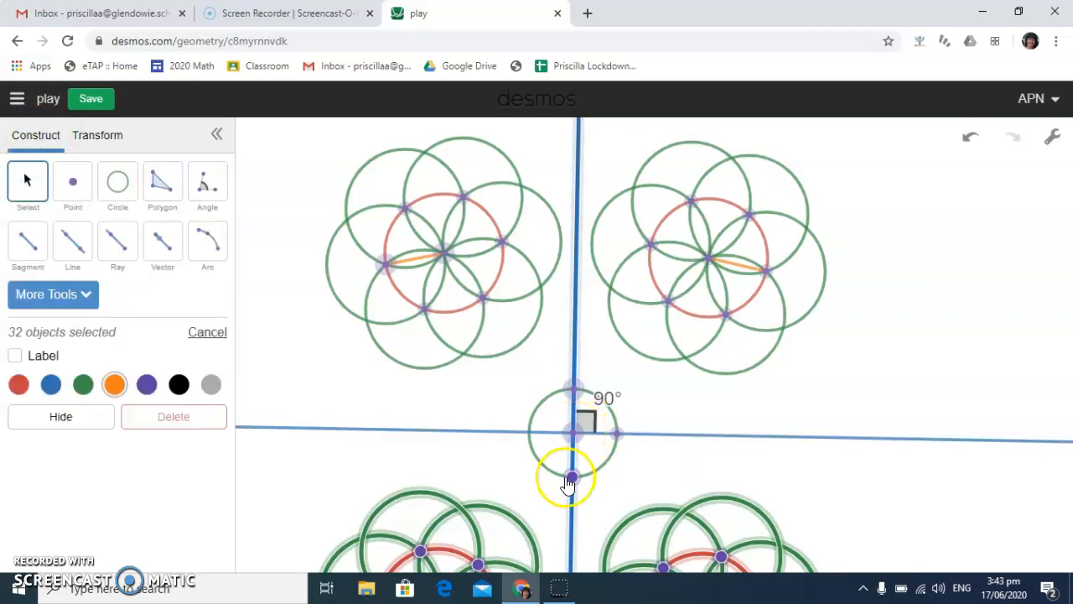
mouse_move(571, 482)
left_mouse_down()
mouse_move(585, 431)
mouse_move(553, 508)
mouse_move(557, 489)
left_mouse_up()
left_click_drag(557, 392, 558, 369)
left_click(569, 426)
left_click_drag(569, 426, 577, 143)
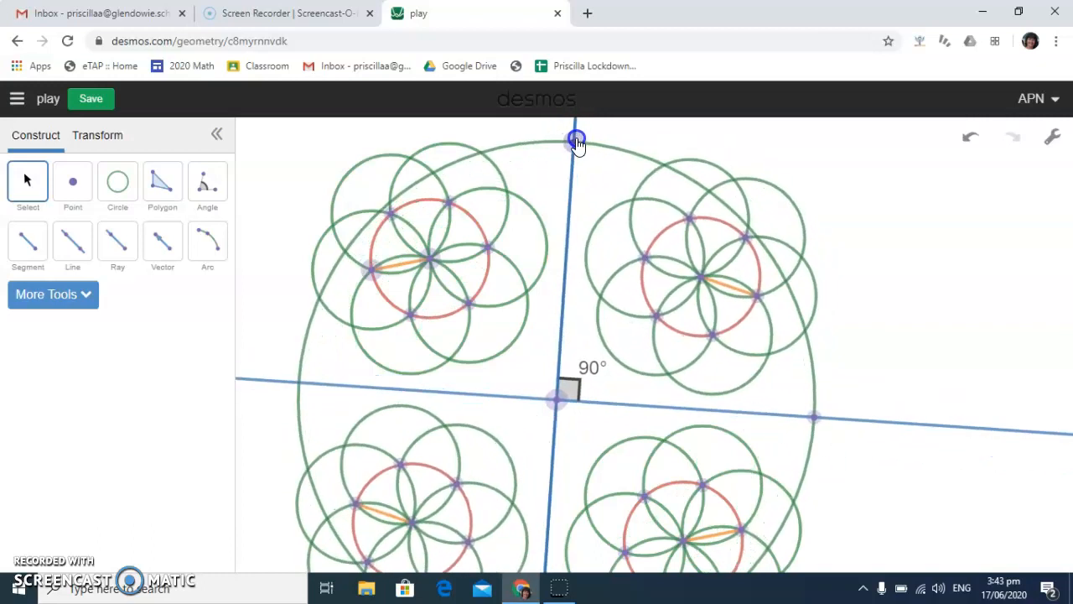
Hide the large green circle centred on the lines' intersection
left_click(538, 144)
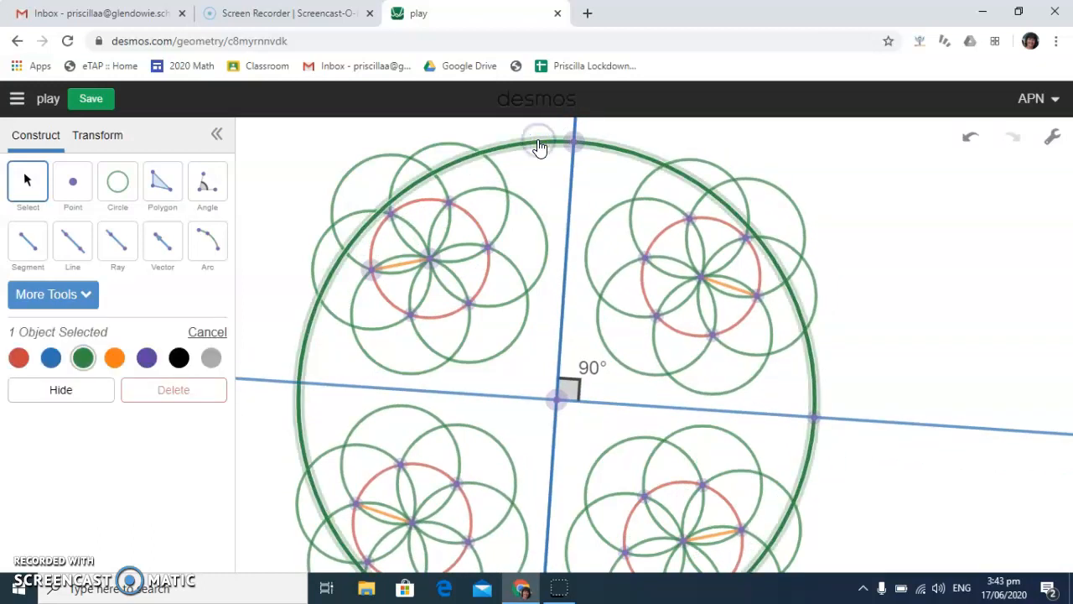
left_click(76, 391)
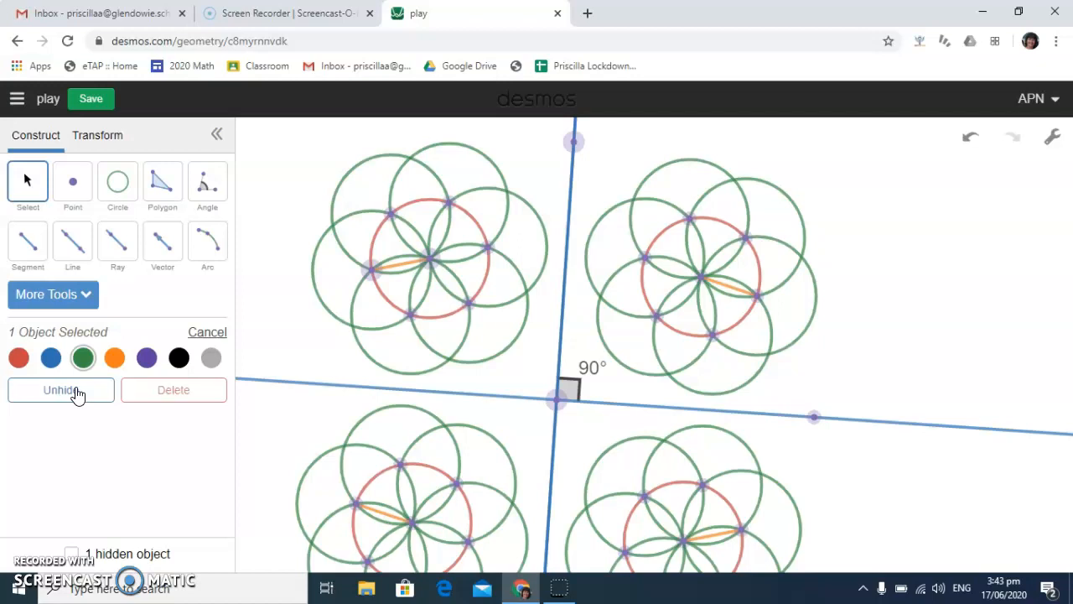
Show the grid and align the two perpendicular lines with it by adjusting their intersection and the upper point
left_click(1054, 138)
left_click(905, 241)
left_click(560, 401)
mouse_move(560, 401)
left_mouse_down()
mouse_move(587, 402)
mouse_move(575, 396)
left_mouse_up()
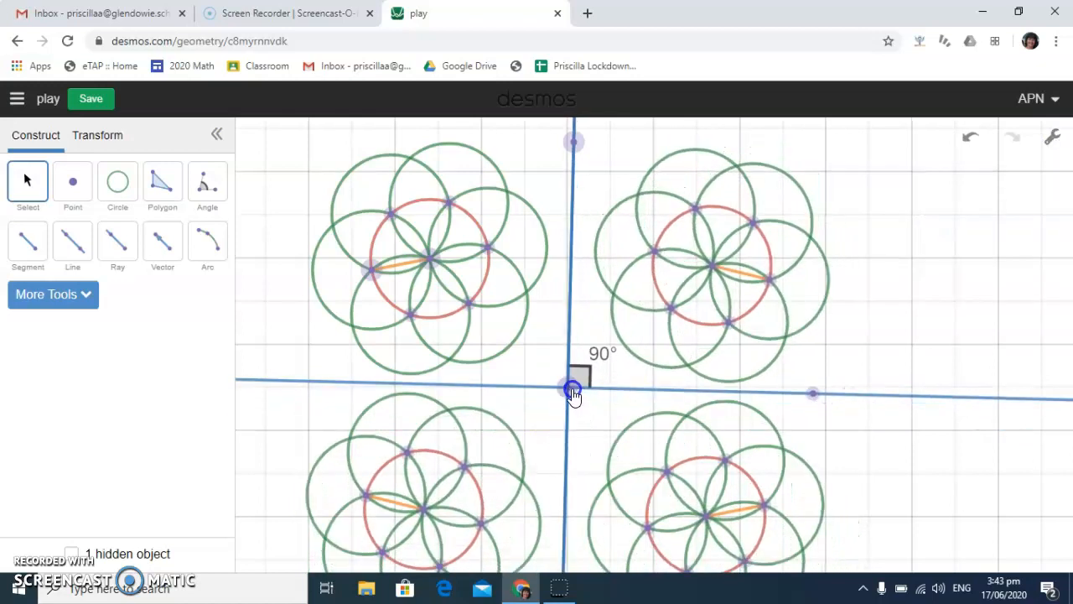
left_click_drag(574, 142, 567, 136)
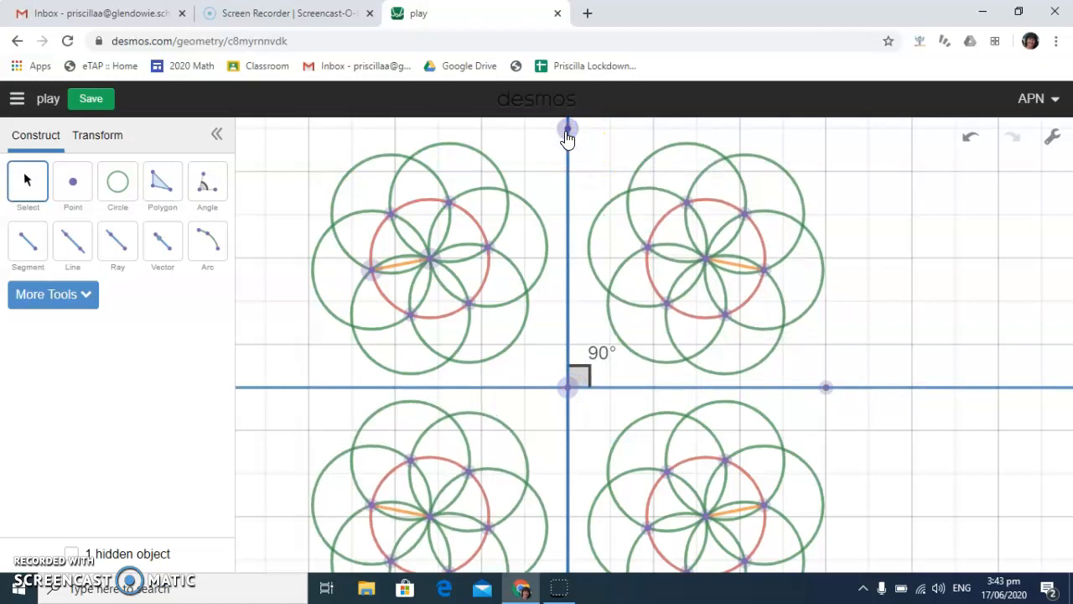
Define a translation from the lines' intersection to the point right of it on the horizontal line and apply it to the upper-left flower
left_click(110, 137)
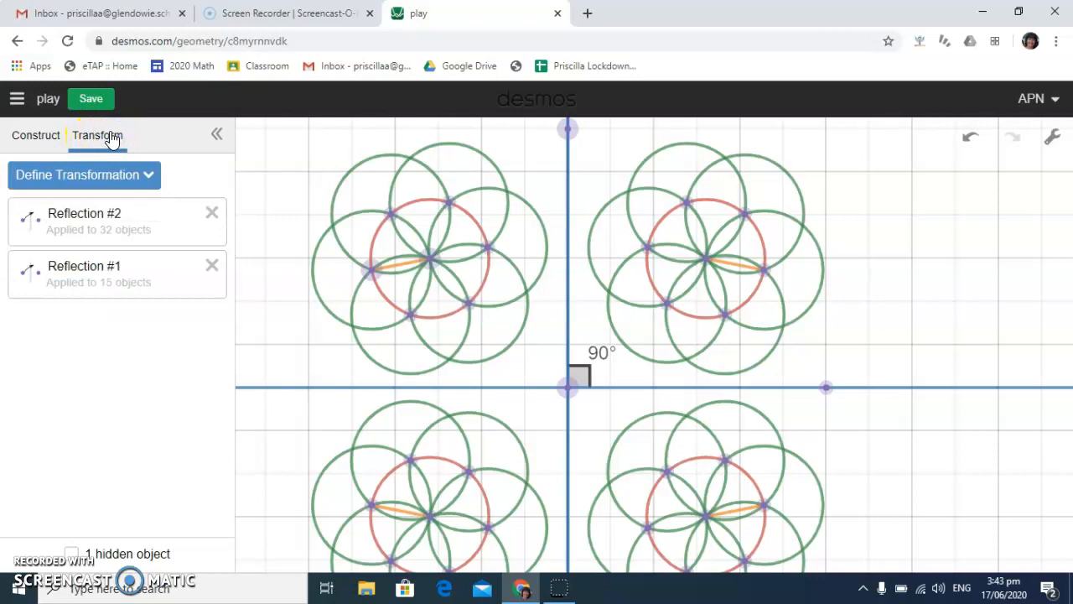
left_click(144, 176)
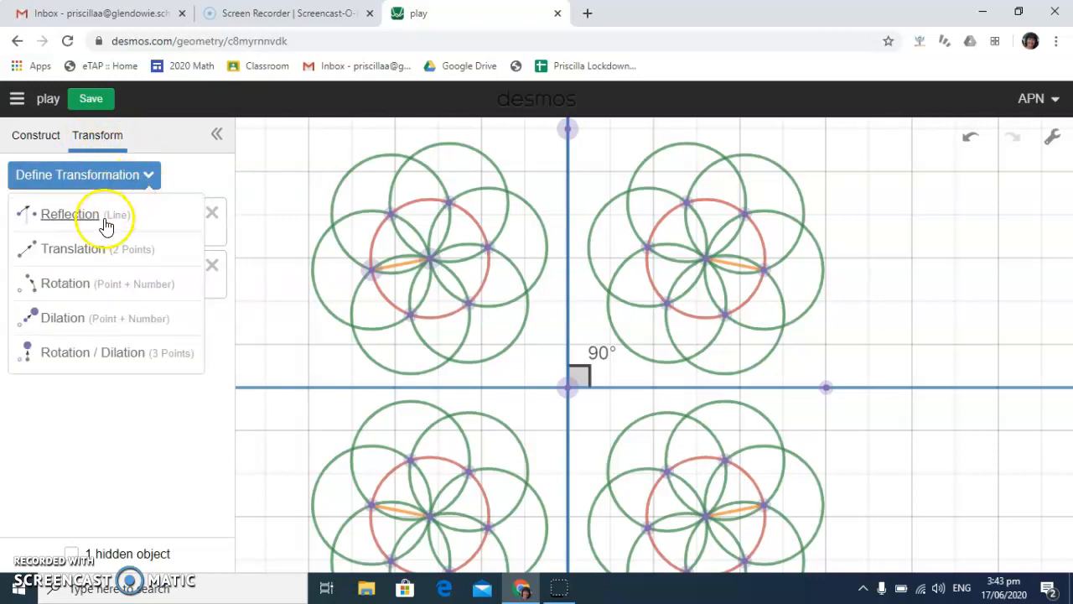
left_click(84, 248)
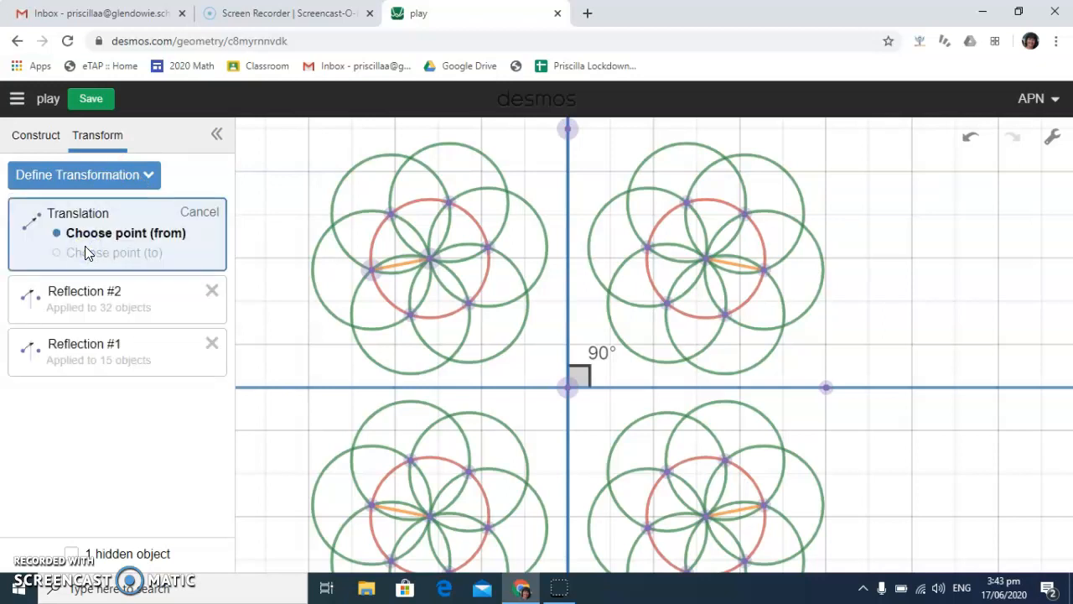
left_click(567, 389)
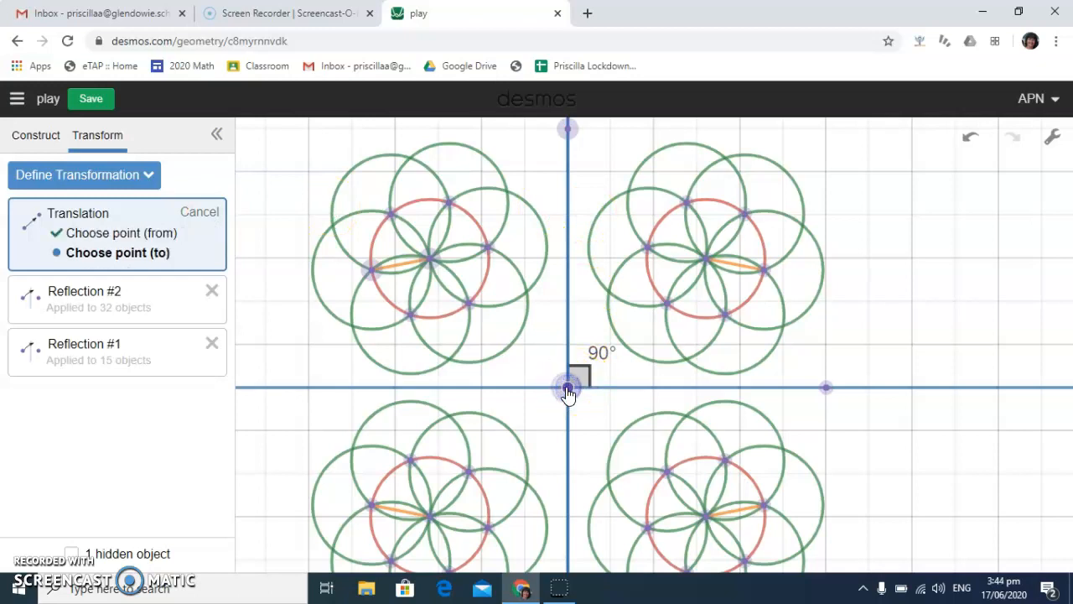
left_click(828, 389)
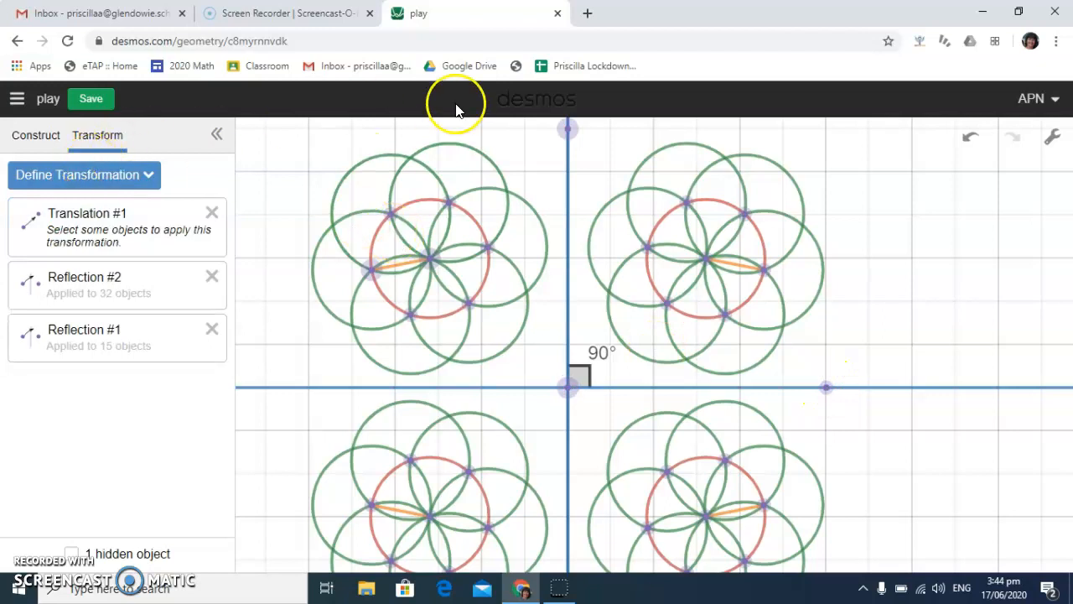
left_click_drag(281, 144, 539, 370)
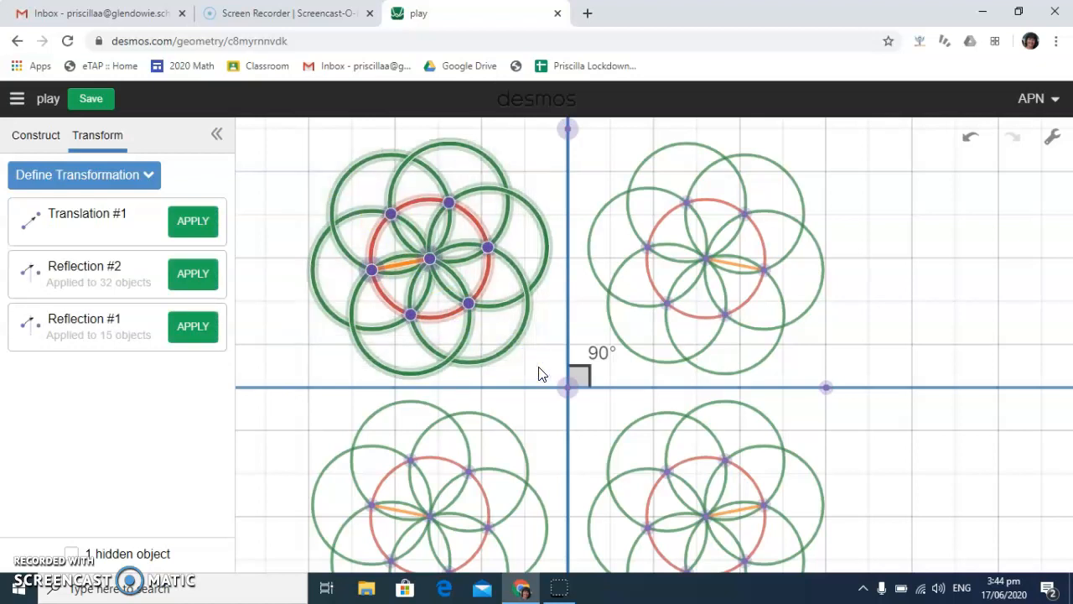
left_click(194, 222)
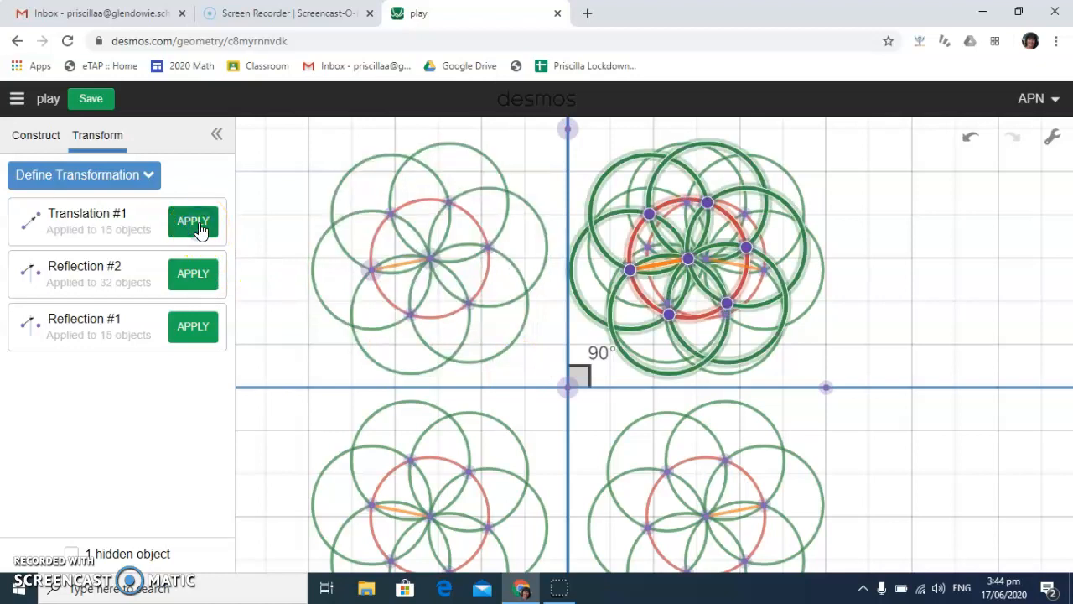
Alter the translation by moving the lines' intersection slightly down and swinging the vertical line's upper point around to the right of the intersection
mouse_move(828, 390)
left_mouse_down()
mouse_move(951, 380)
mouse_move(911, 386)
mouse_move(869, 411)
mouse_move(1066, 384)
mouse_move(853, 412)
mouse_move(954, 419)
mouse_move(935, 393)
mouse_move(796, 402)
mouse_move(830, 410)
left_mouse_up()
left_click(572, 424)
mouse_move(569, 407)
left_mouse_down()
mouse_move(503, 400)
mouse_move(575, 401)
left_mouse_up()
left_click(591, 156)
left_click_drag(569, 155, 742, 405)
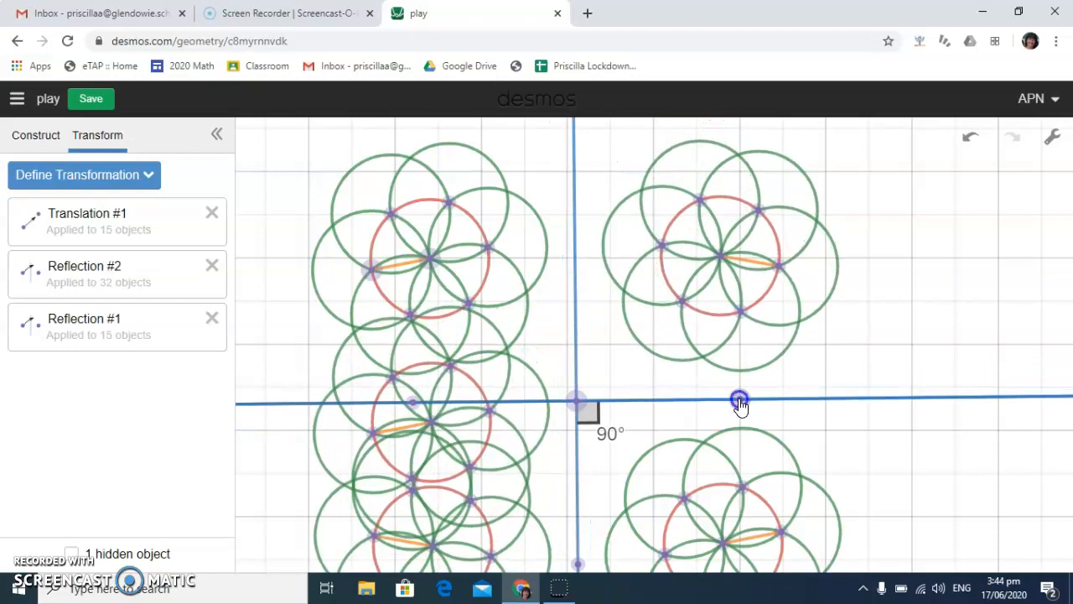
left_click(740, 403)
key("Delete")
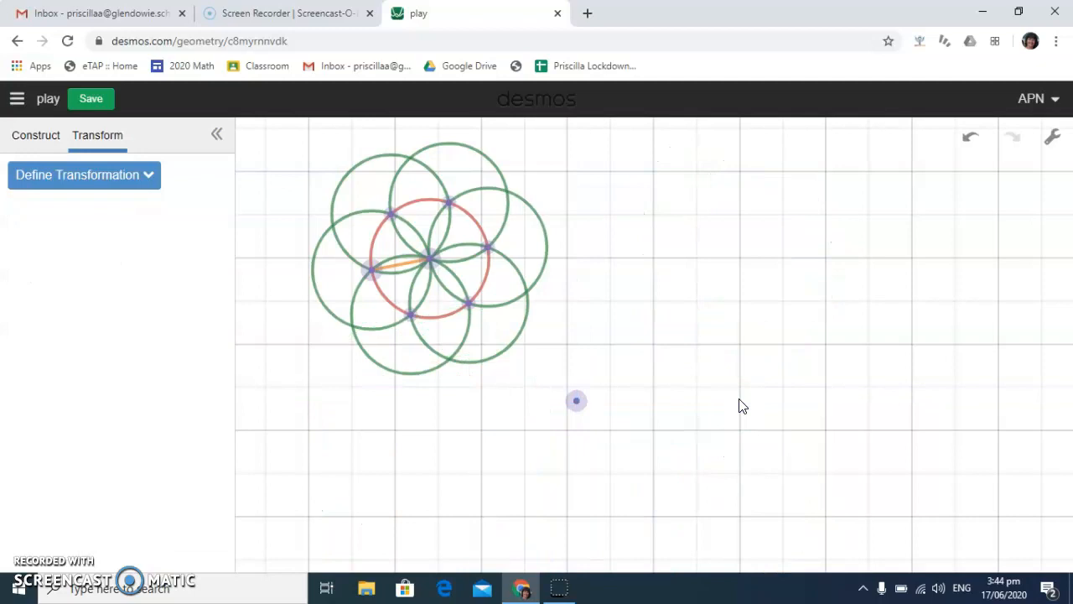
left_click(971, 141)
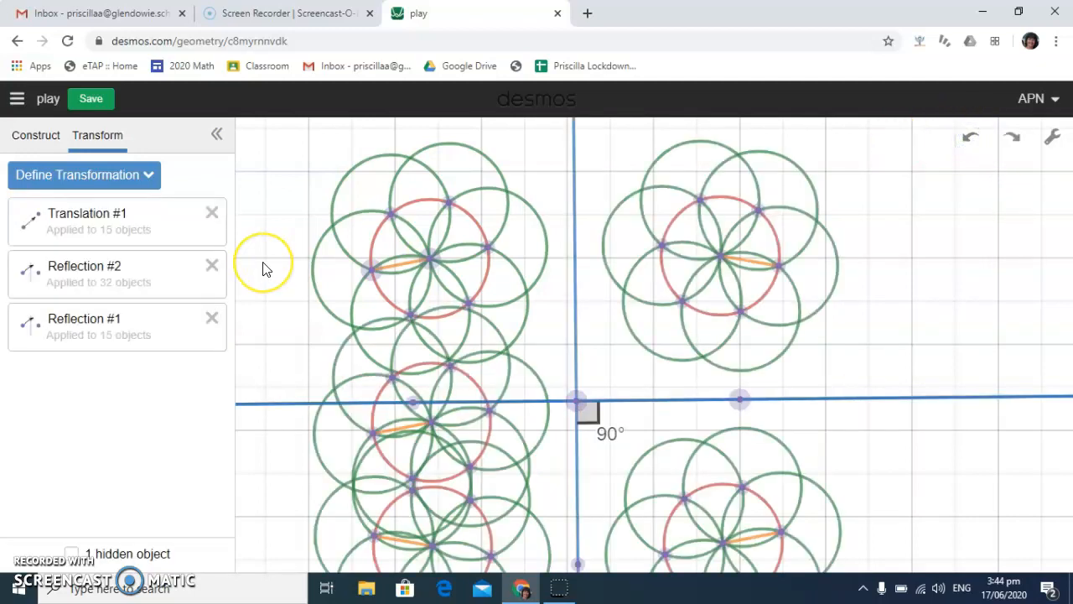
Delete the translation with its copied flower and draw a short horizontal vector right of the upper-right flower
left_click(212, 214)
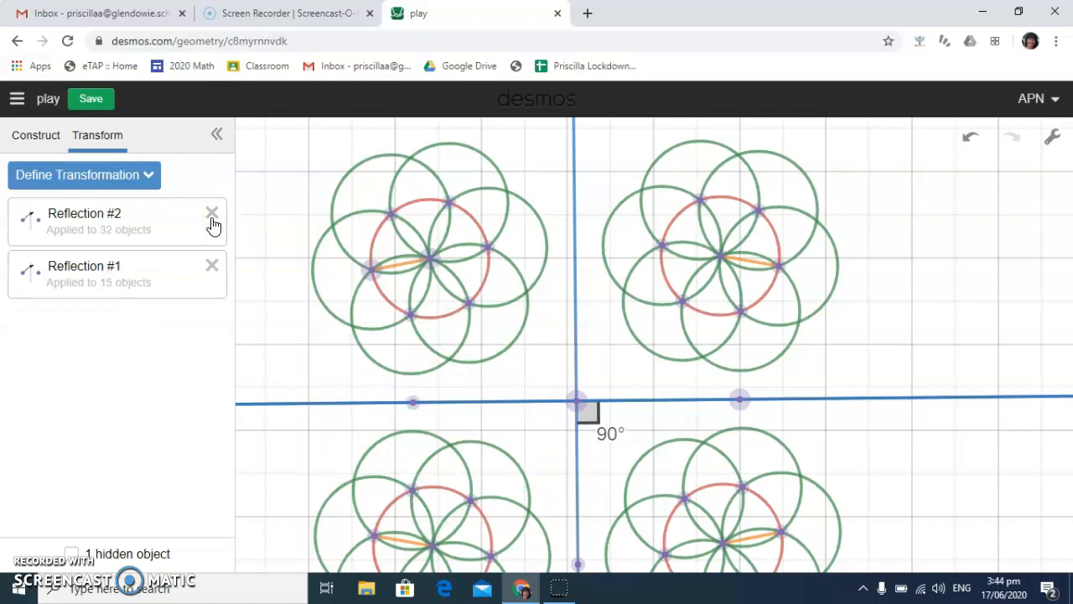
left_click(33, 138)
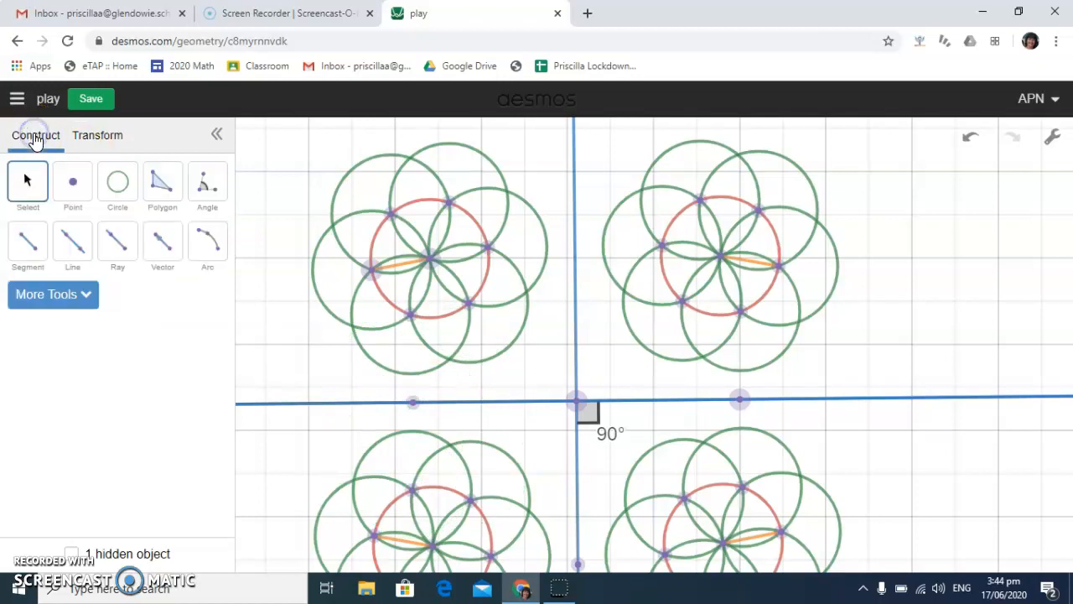
left_click(165, 245)
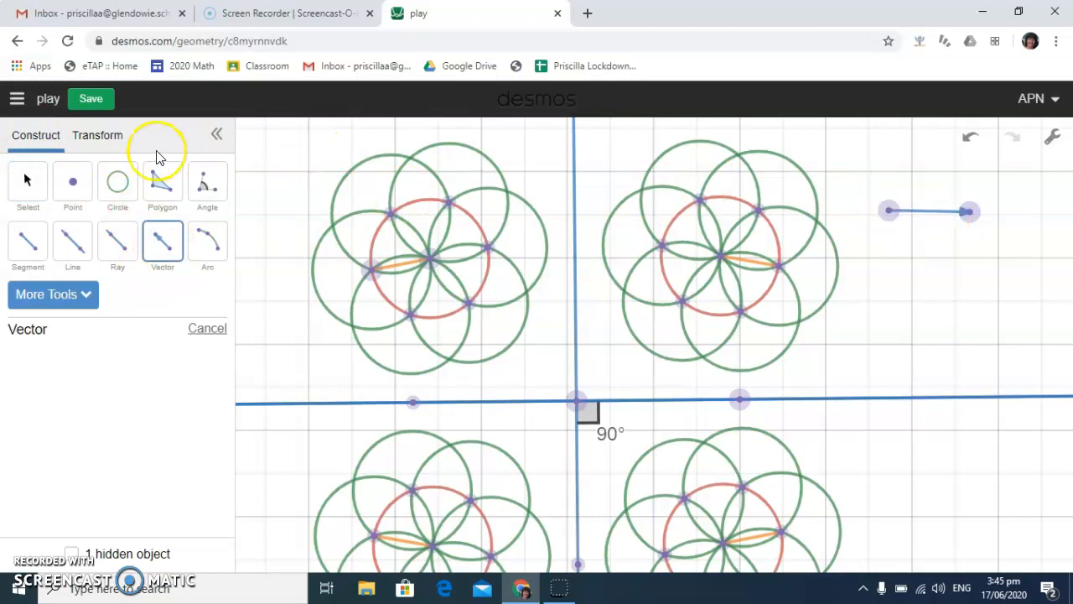
Define a translation from the vector's tail to its head and apply it to the upper-left flower
left_click(96, 136)
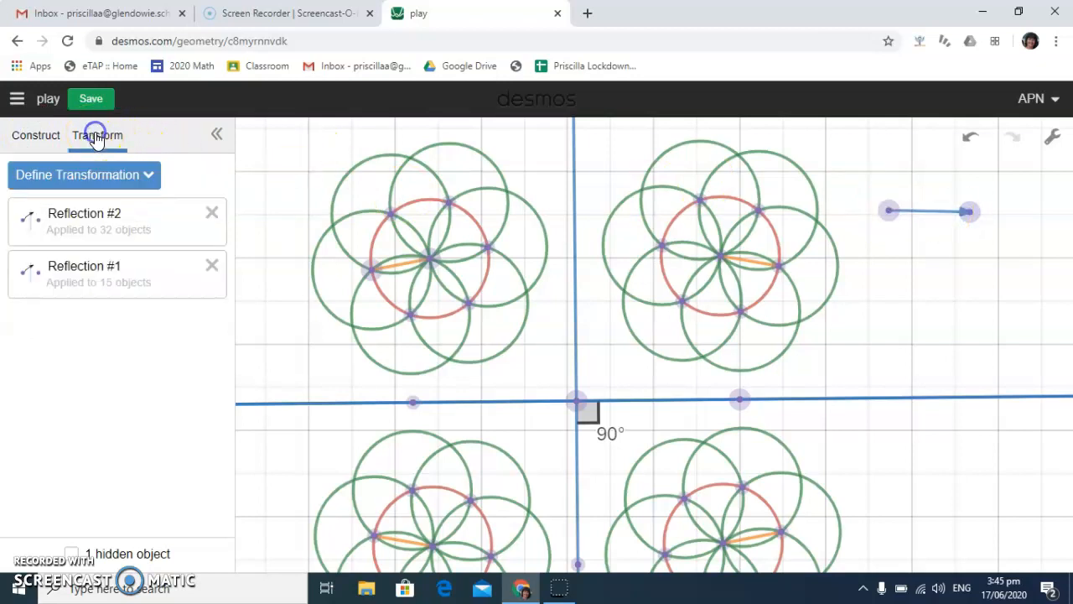
left_click(125, 177)
left_click(73, 250)
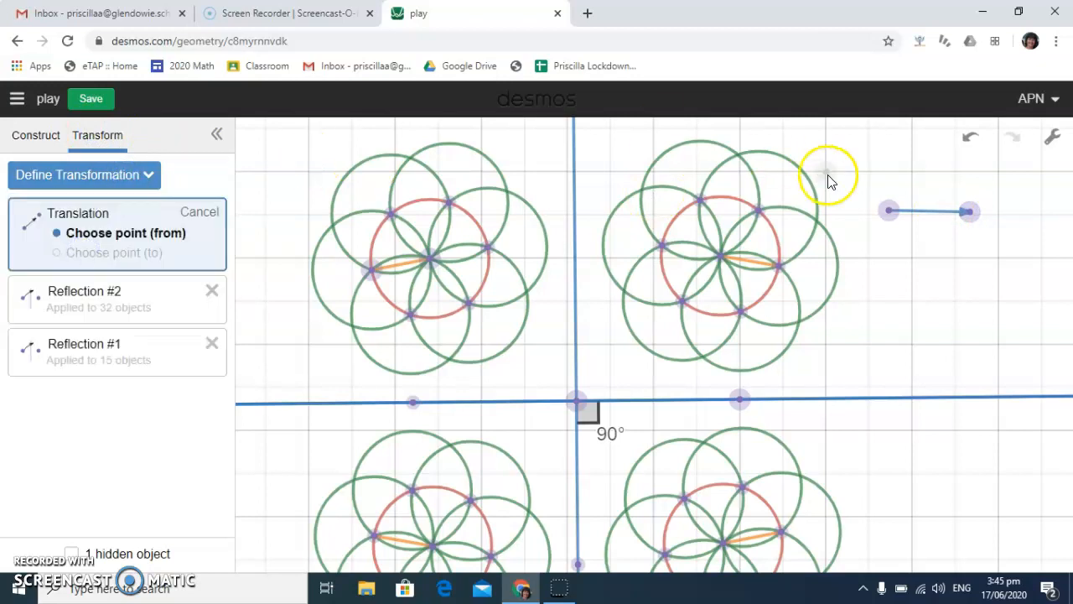
left_click(889, 210)
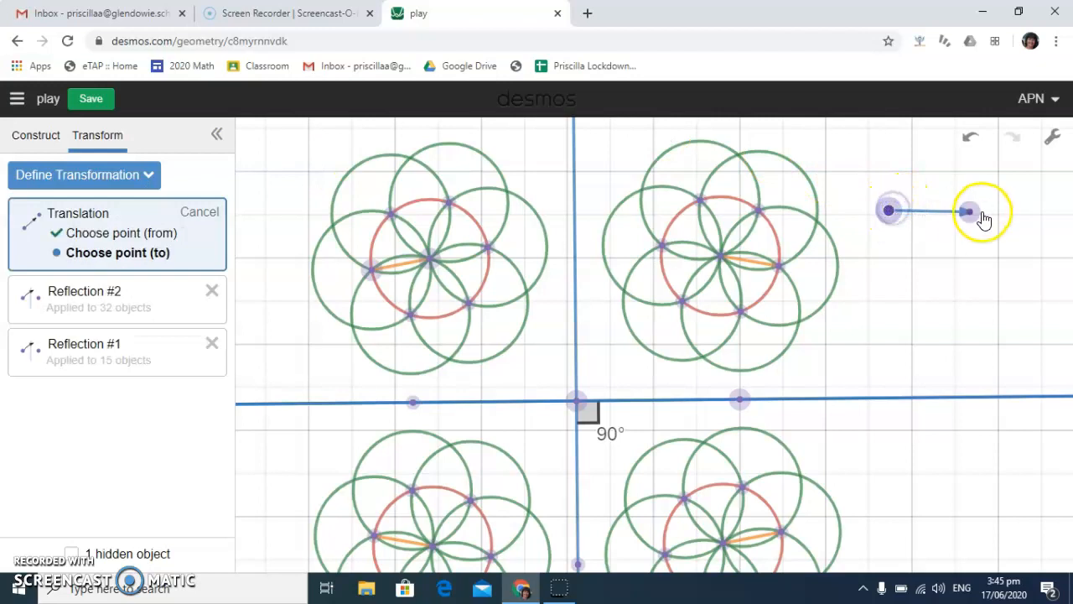
left_click(971, 210)
left_click(419, 182)
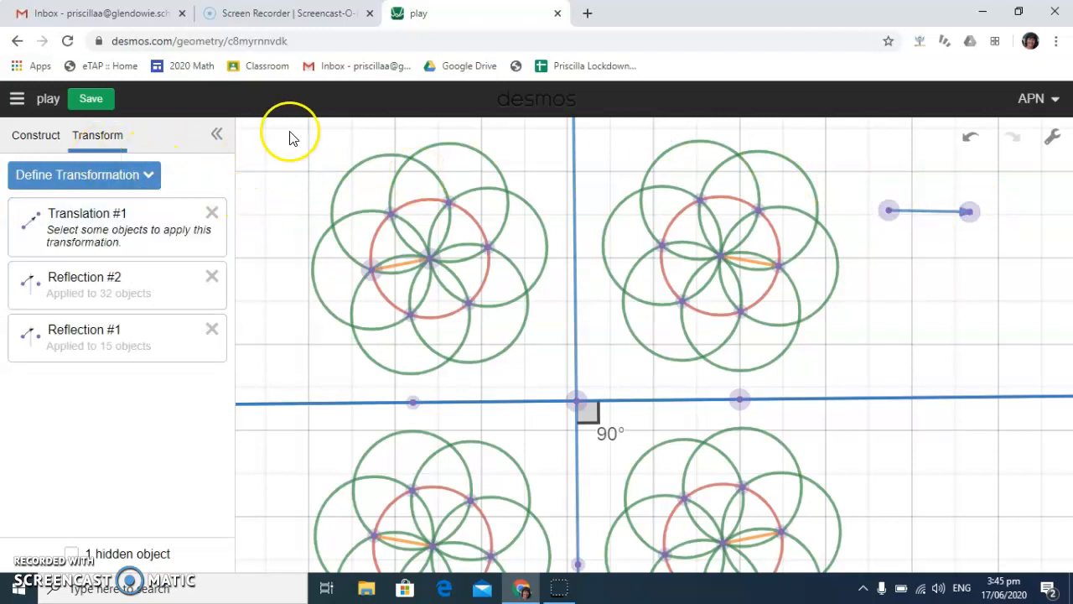
left_click_drag(280, 132, 546, 376)
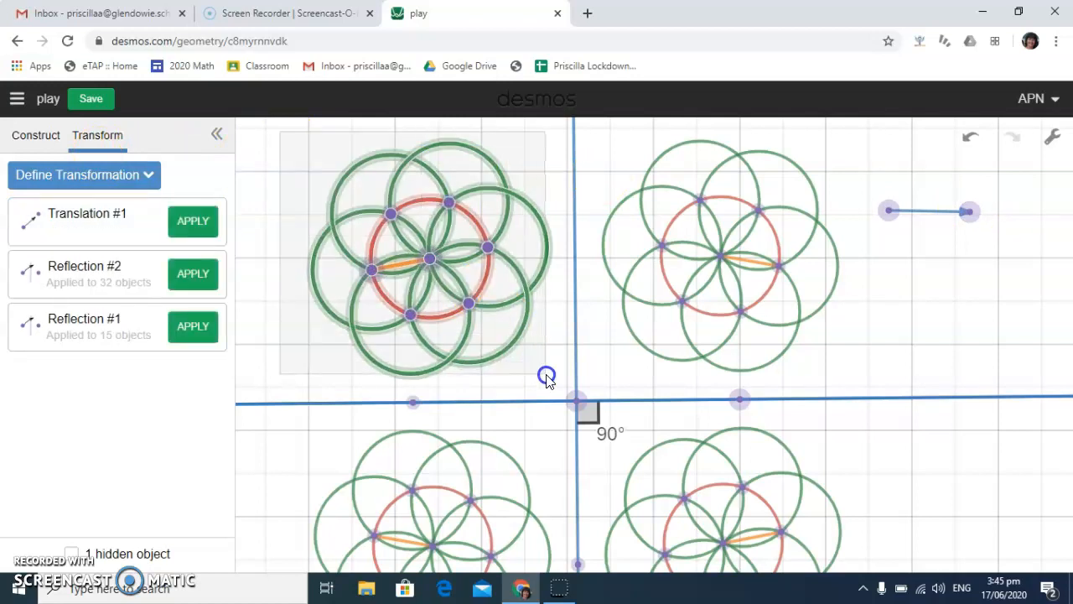
left_click(194, 224)
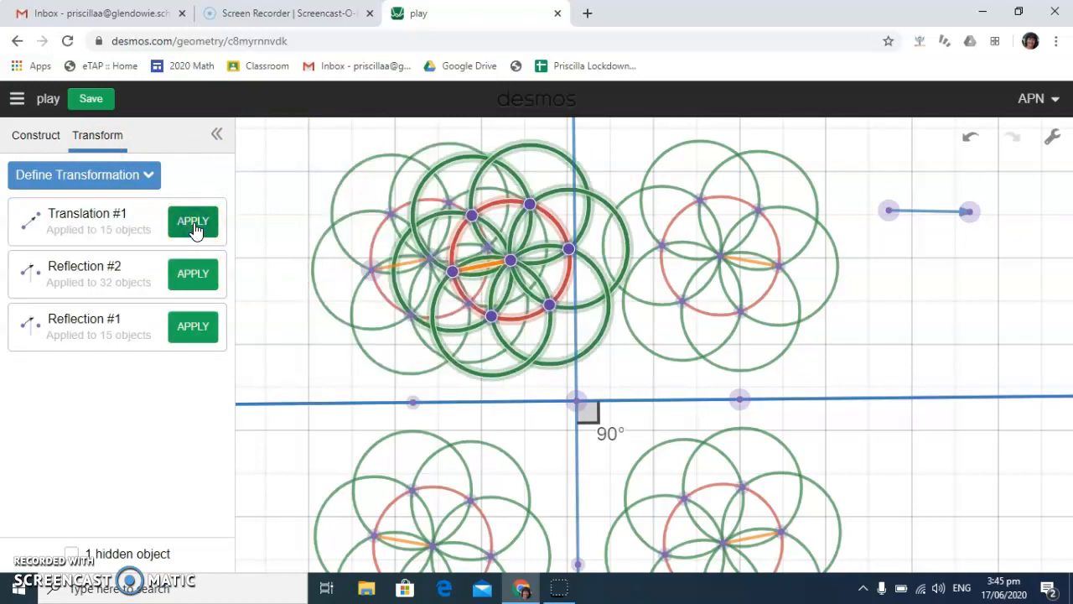
Place the vector's tail on the upper-left flower's centre and its head right of the upper-right flower, level with the upper flowers
left_click(38, 134)
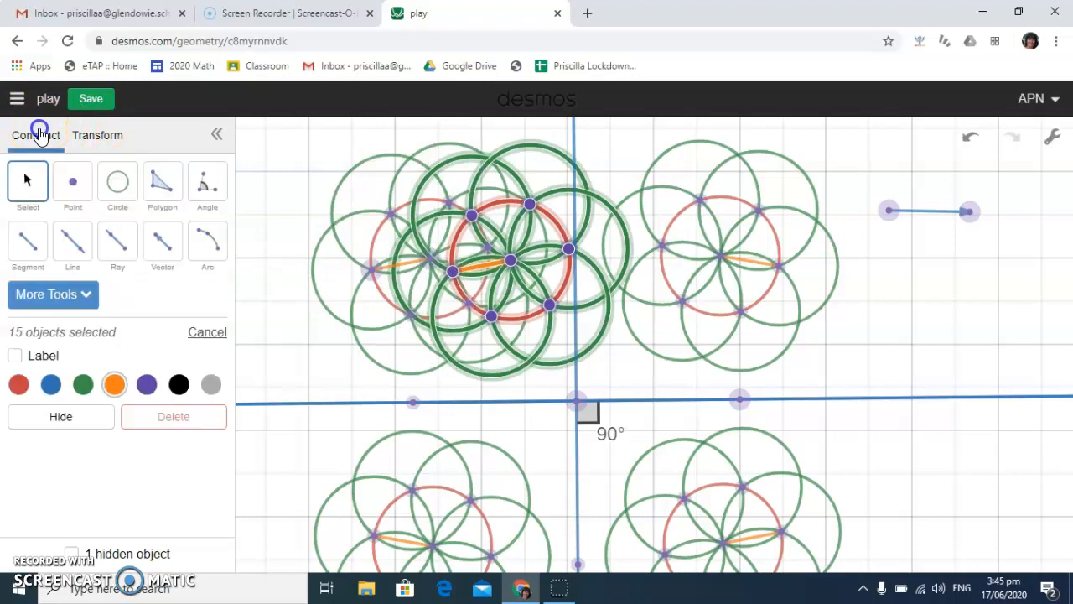
left_click(27, 182)
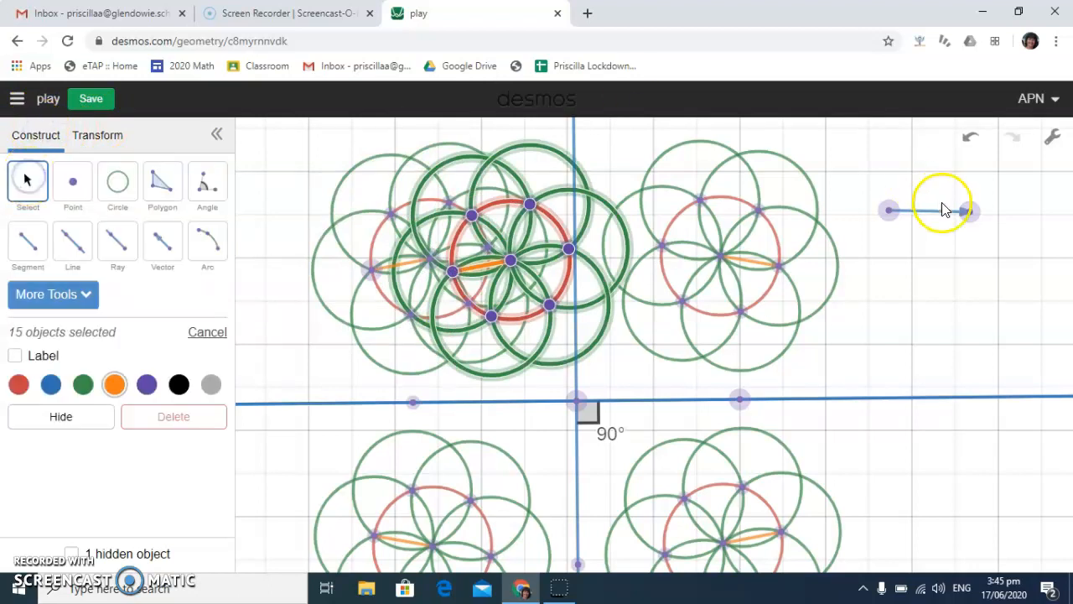
left_click_drag(971, 217, 989, 288)
left_click(889, 212)
left_click_drag(889, 212, 429, 258)
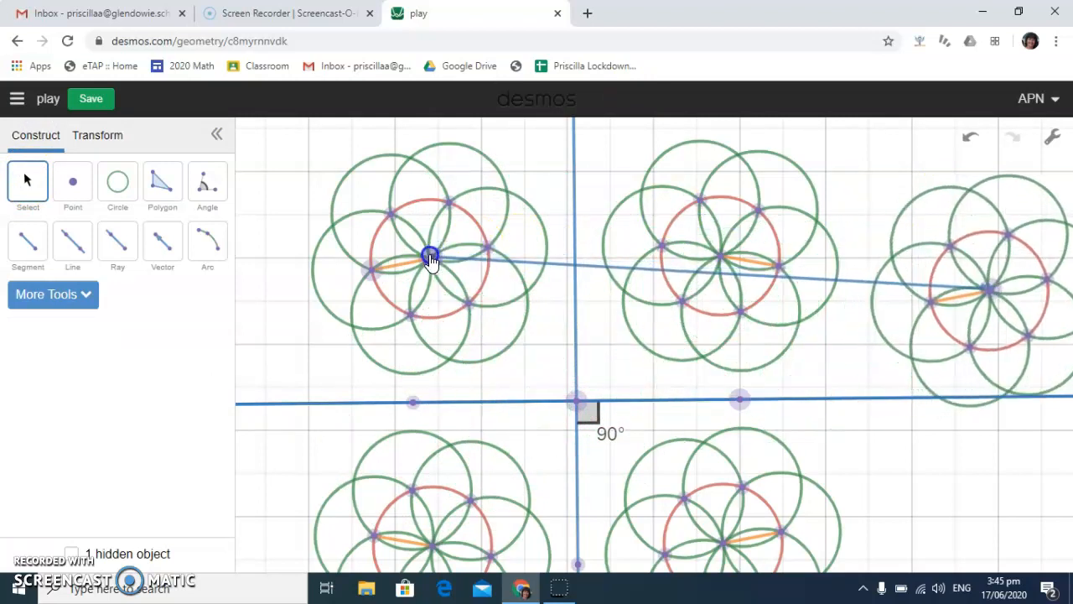
left_click(990, 287)
left_click_drag(989, 288, 971, 245)
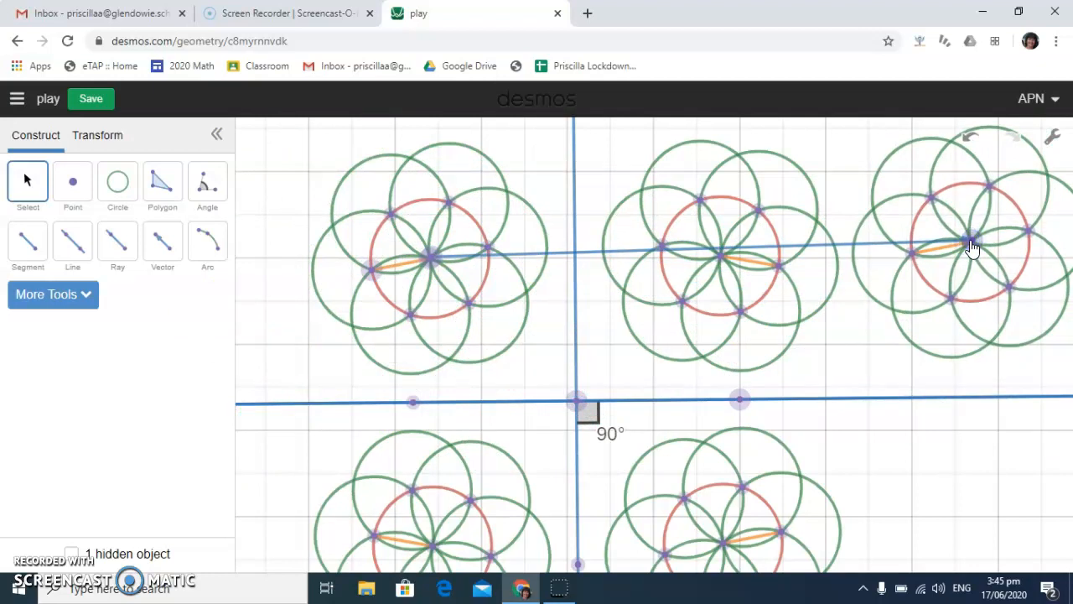
Delete the vector's head point together with the translated flower
left_click(970, 242)
key("Delete")
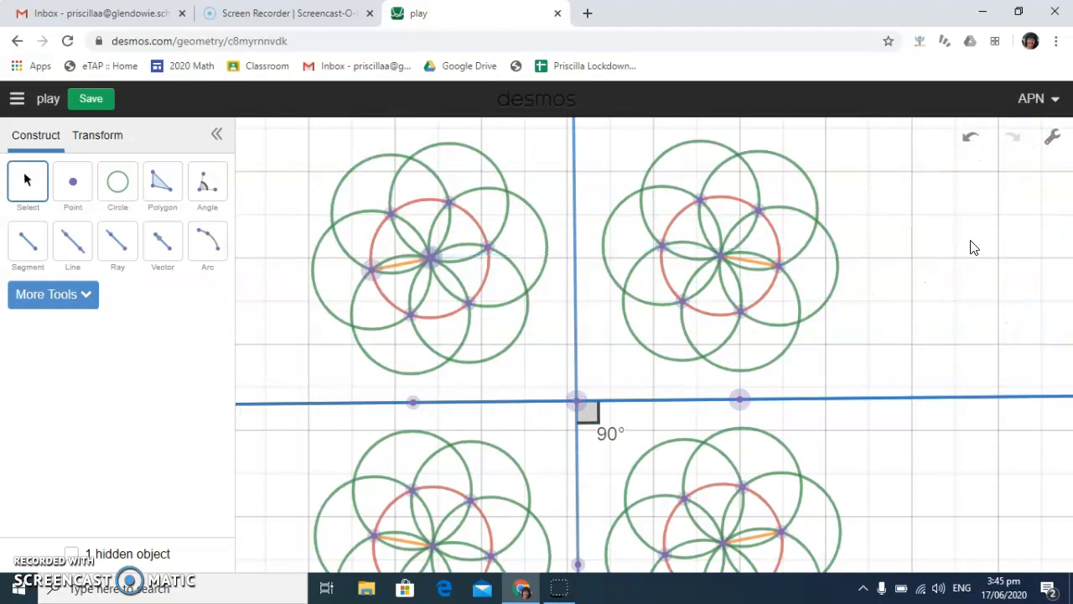
left_click(683, 299)
left_click(865, 288)
Define a 45-degree rotation about the two lines' intersection
left_click(98, 136)
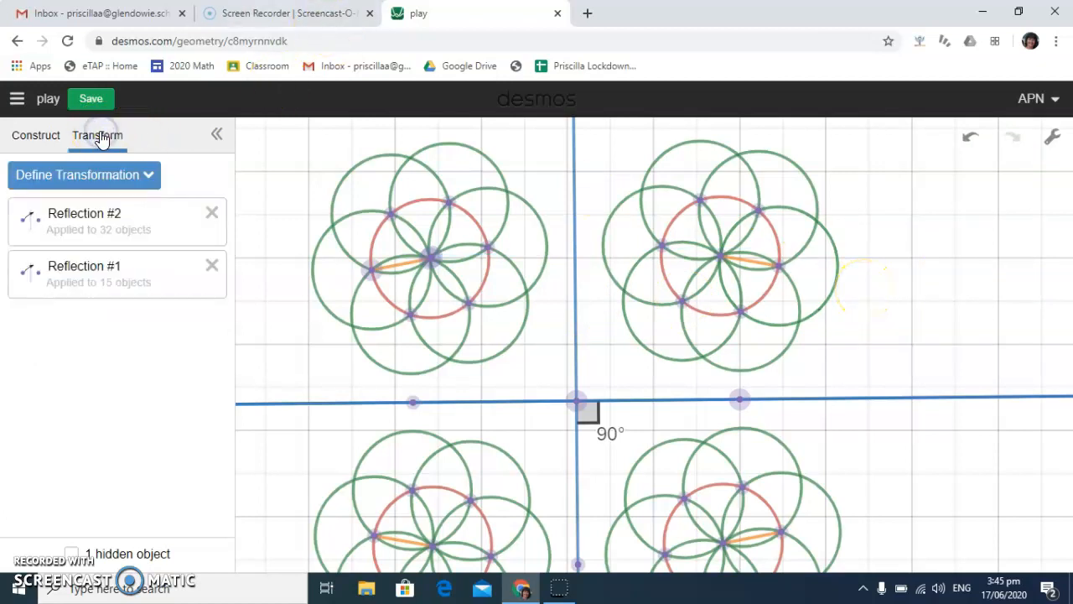
left_click(137, 174)
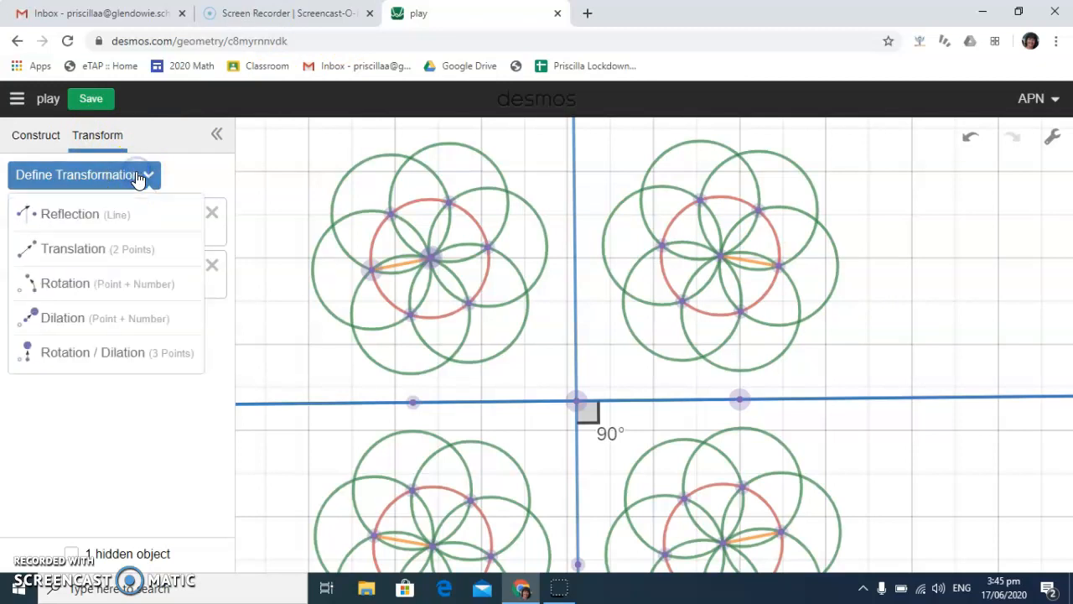
left_click(77, 286)
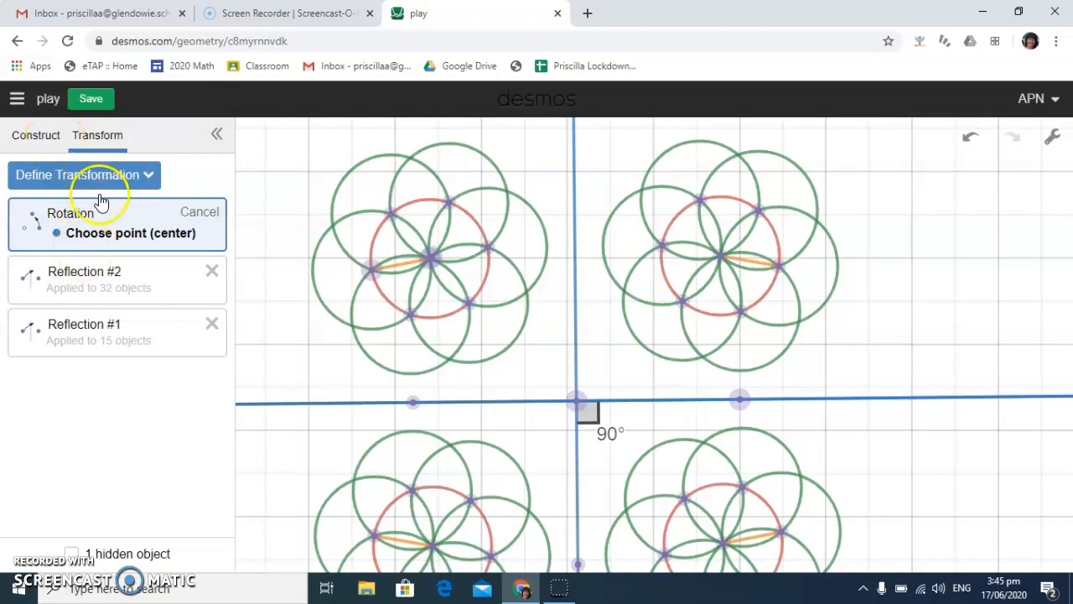
left_click(578, 404)
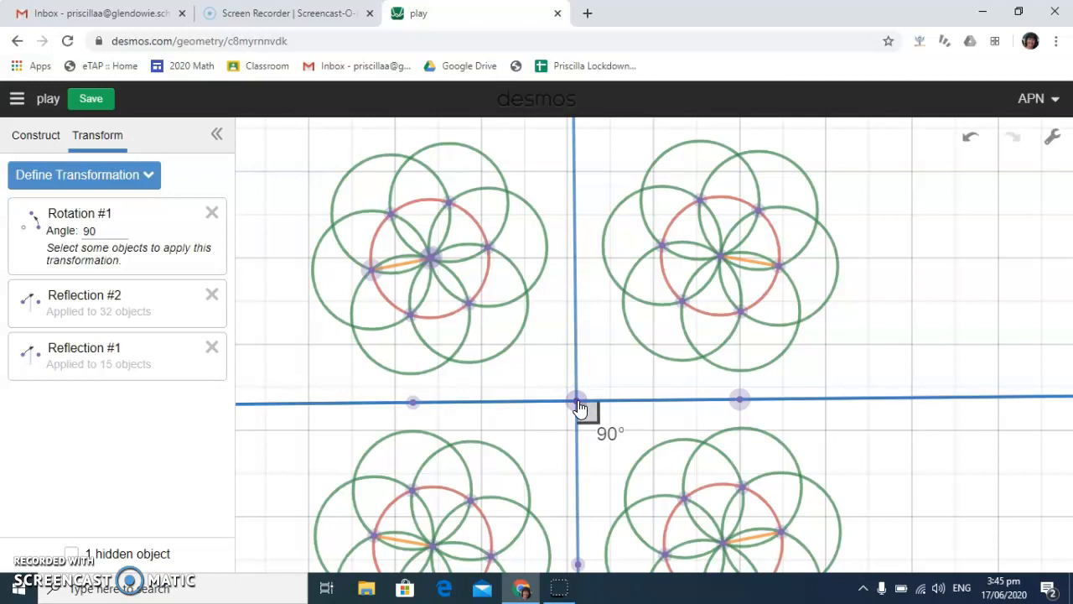
left_click(107, 228)
type("45")
Apply the rotation to all four flowers and both perpendicular lines
left_click_drag(268, 136, 654, 428)
left_click_drag(758, 485, 903, 602)
left_click(192, 221)
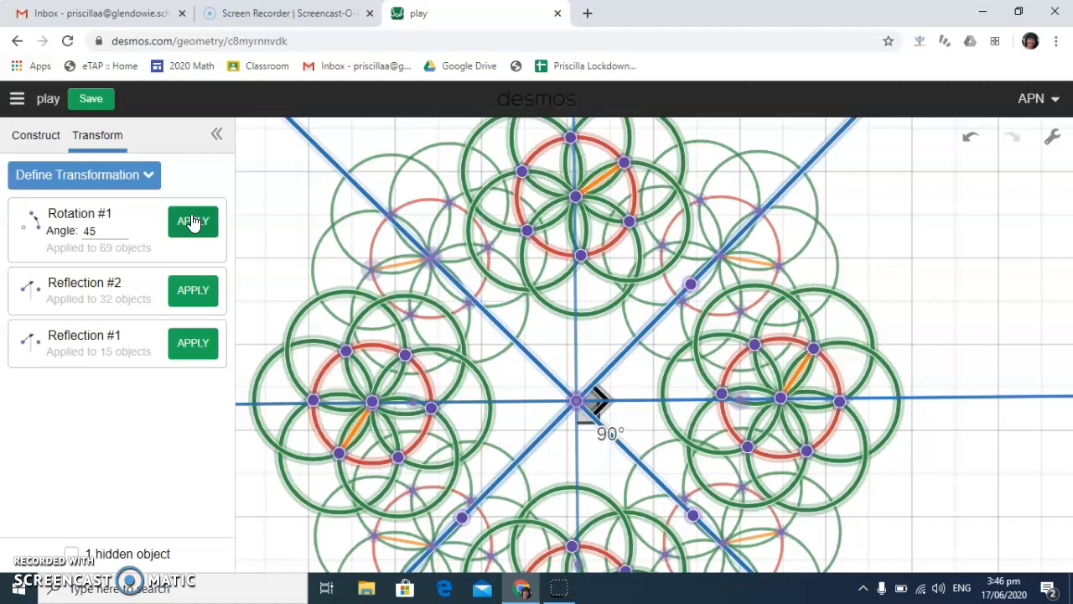
Shift the whole design slightly up and left, and shrink the flowers by moving the upper-left flower's radius point closer to its centre
left_click(45, 139)
left_click(26, 180)
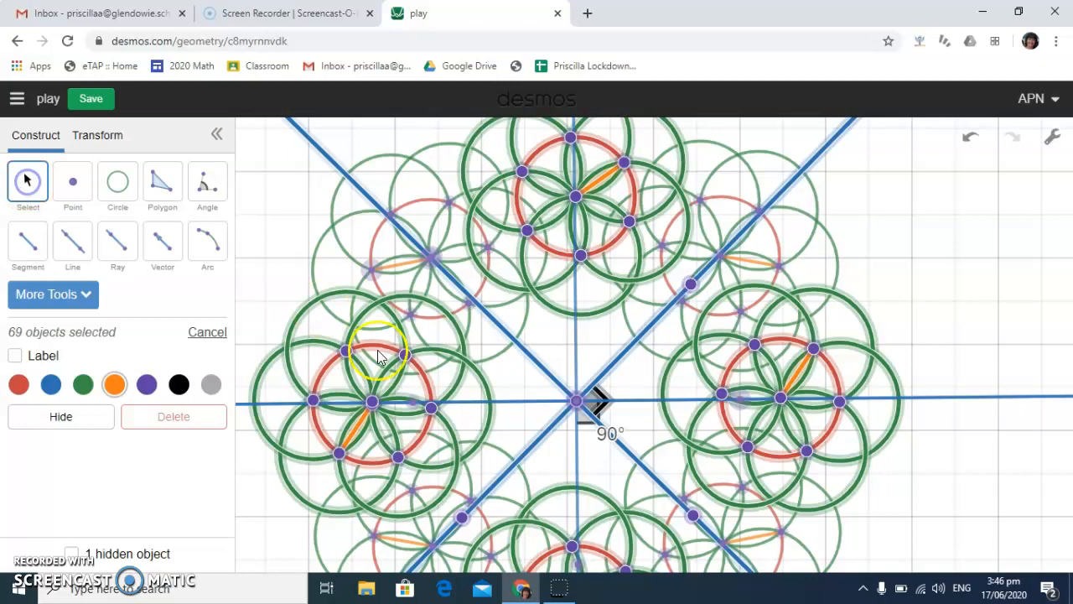
left_click_drag(339, 453, 322, 436)
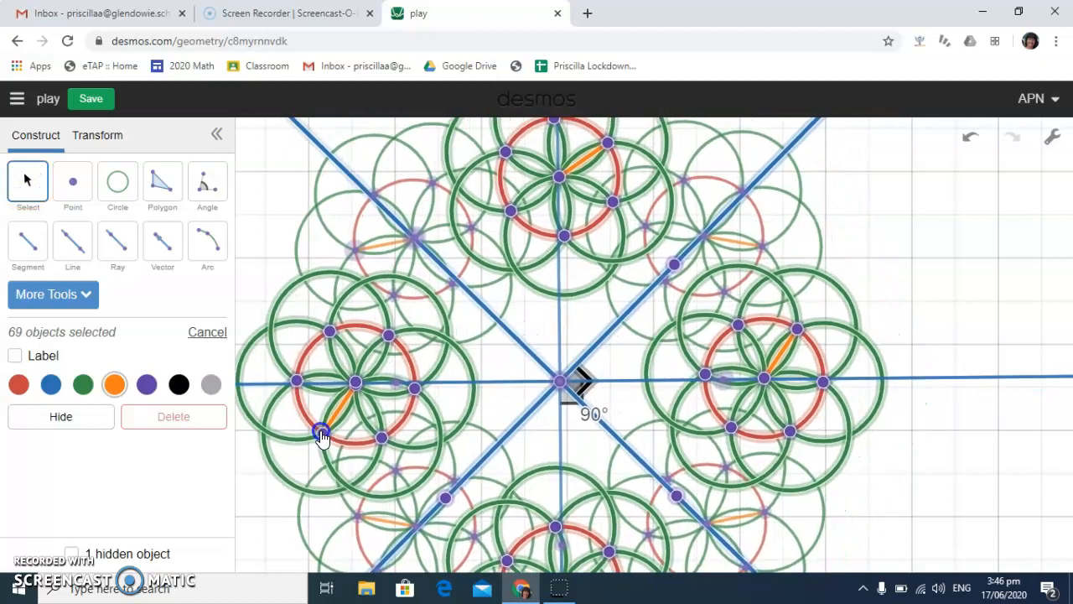
left_click_drag(354, 250, 443, 258)
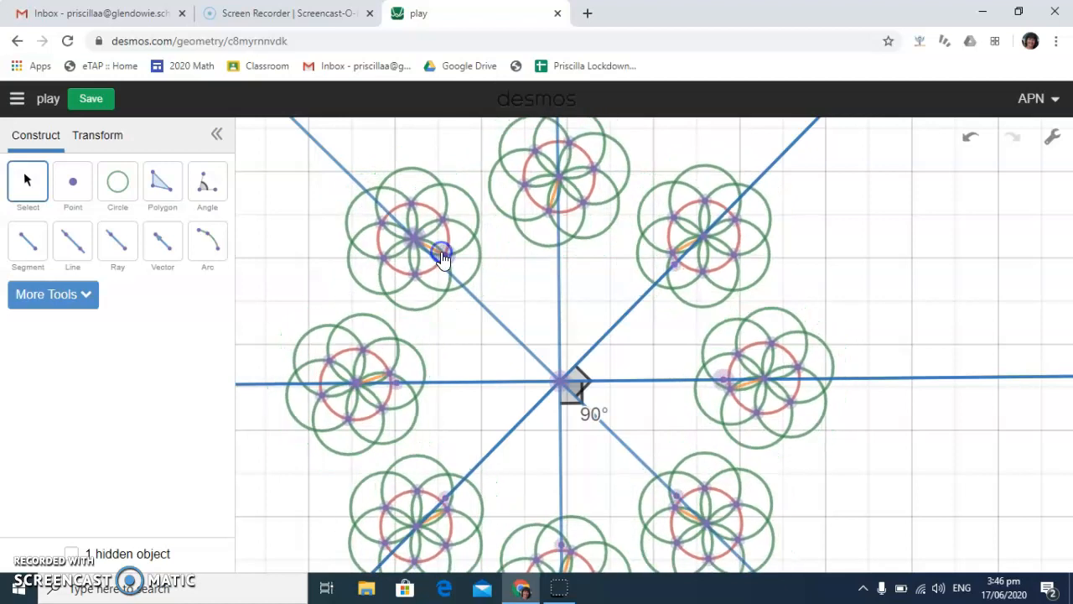
Hide the grid and move the lines' intersection up and left to draw the eight flowers into a tighter ring
left_click(1052, 136)
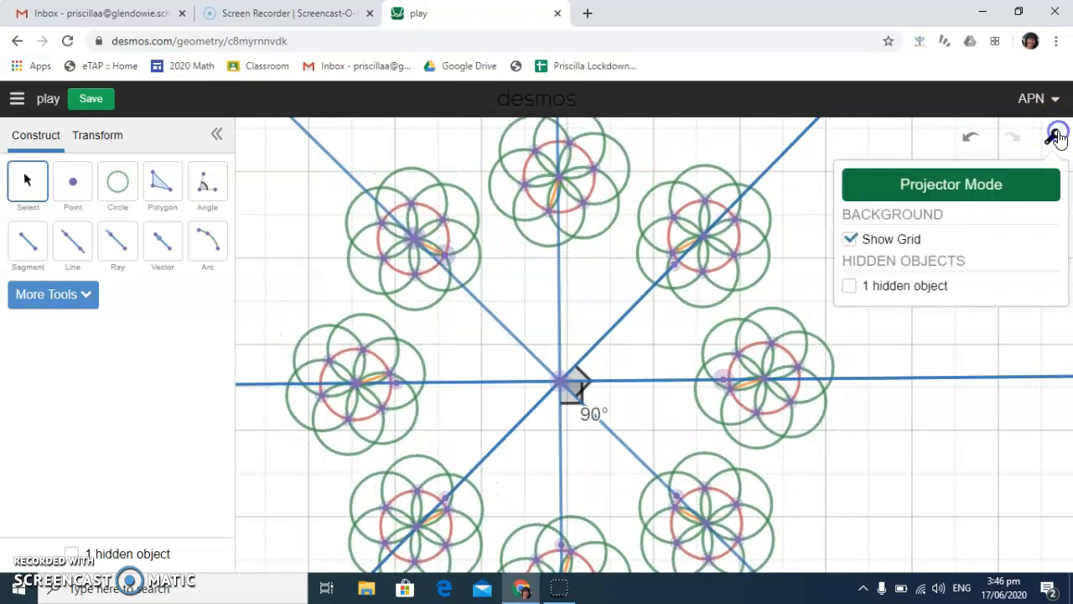
left_click(898, 240)
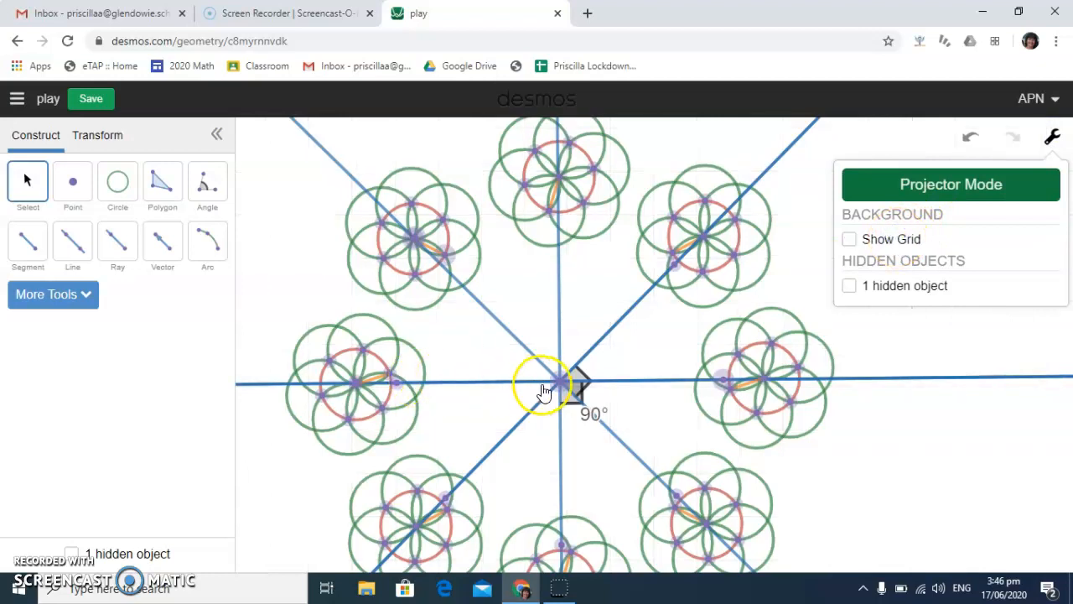
left_click_drag(572, 382, 518, 366)
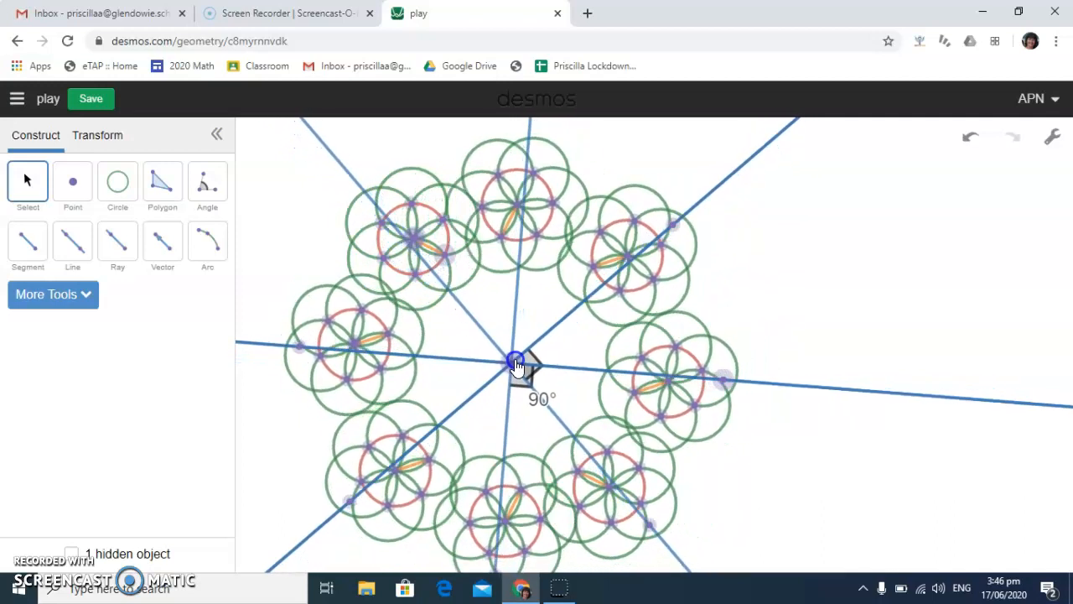
Define a dilation centred on the lines' intersection in the middle of the flower ring
left_click(67, 208)
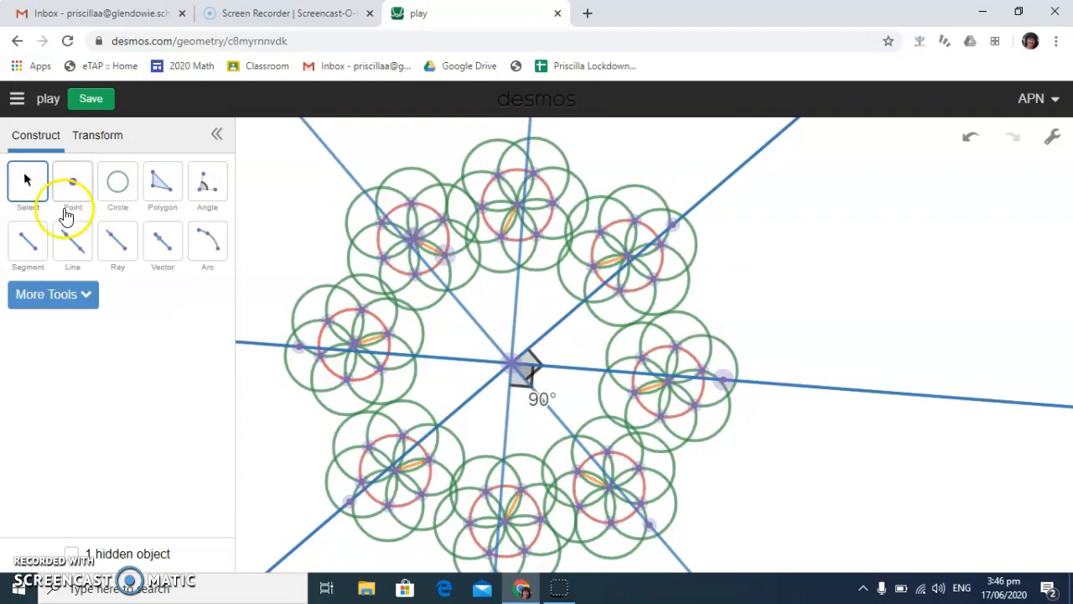
left_click(99, 136)
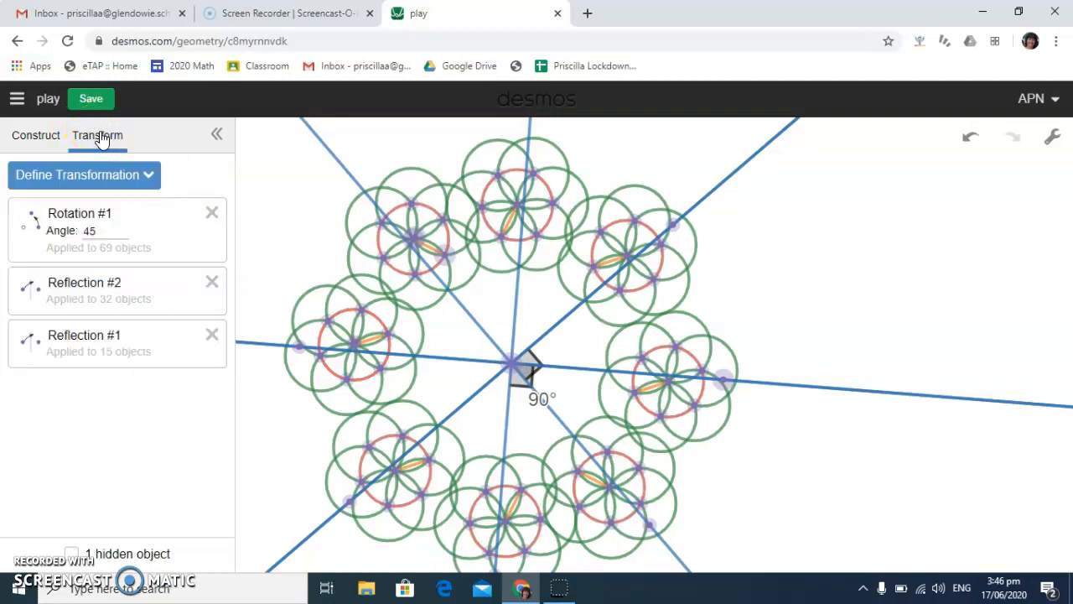
left_click(146, 173)
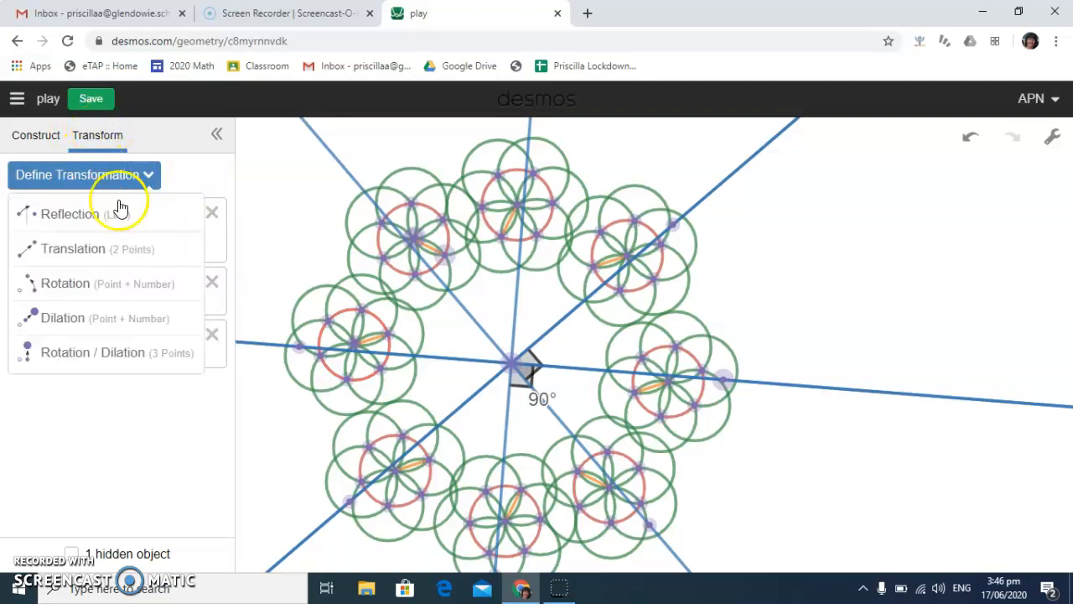
left_click(66, 310)
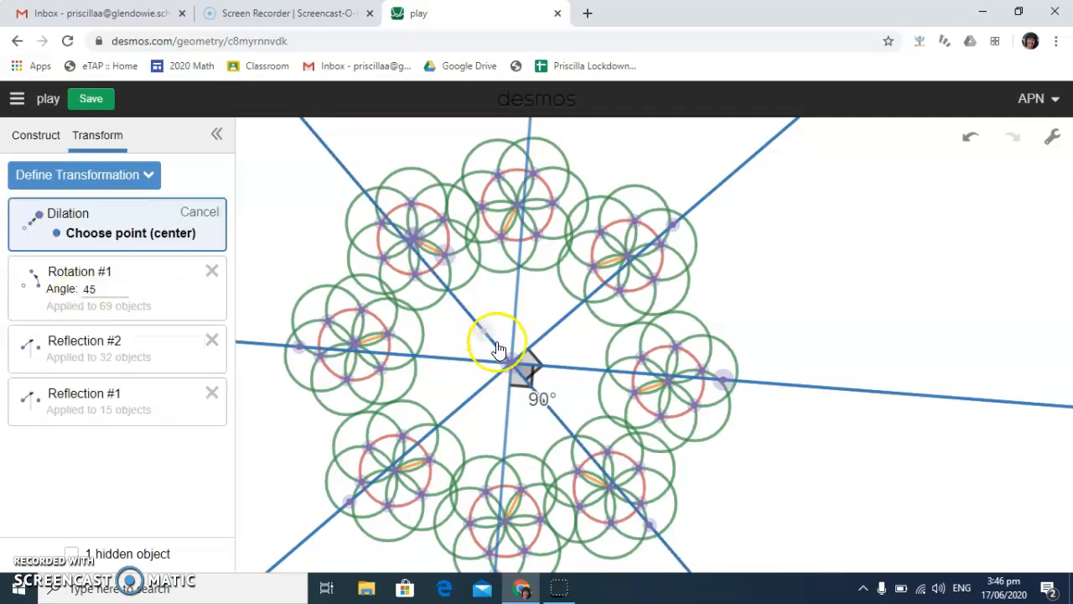
left_click(513, 366)
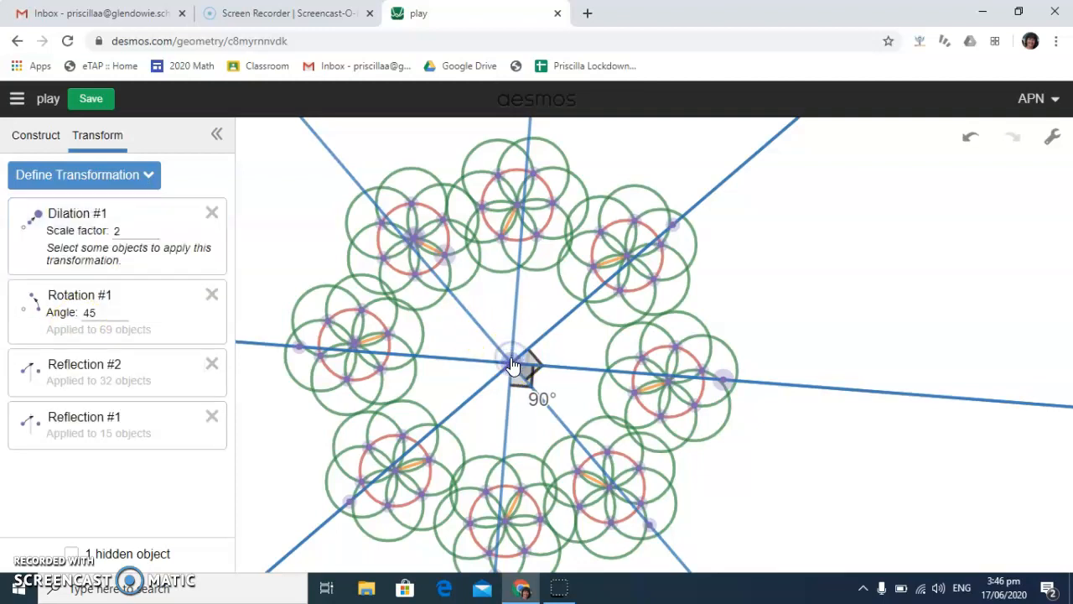
Select the whole design, set the dilation's scale factor to 0.5 and apply it to all the selected objects
left_click_drag(254, 155, 793, 601)
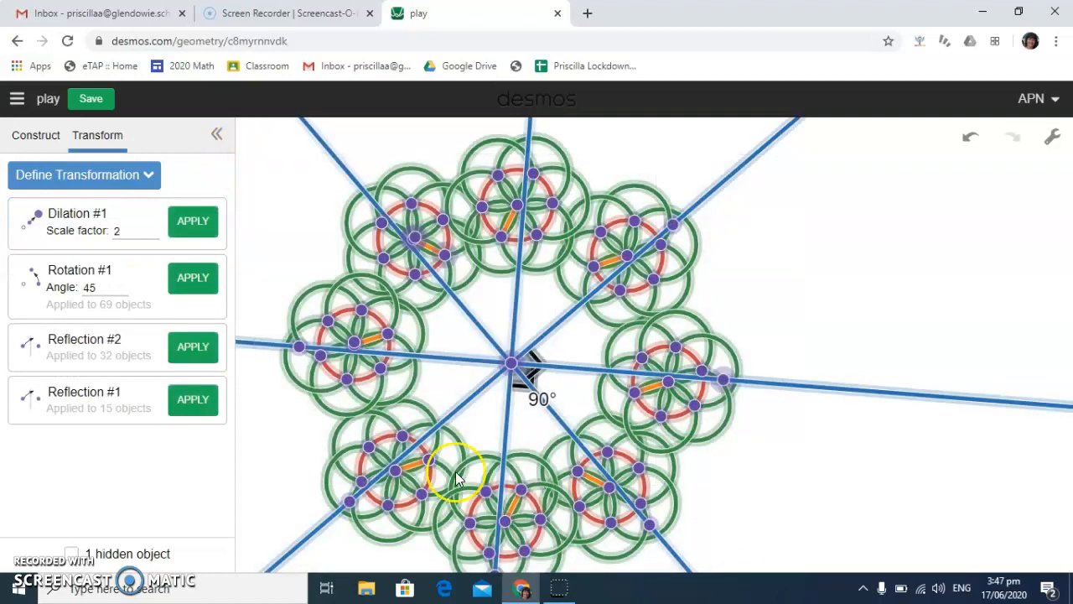
left_click(130, 231)
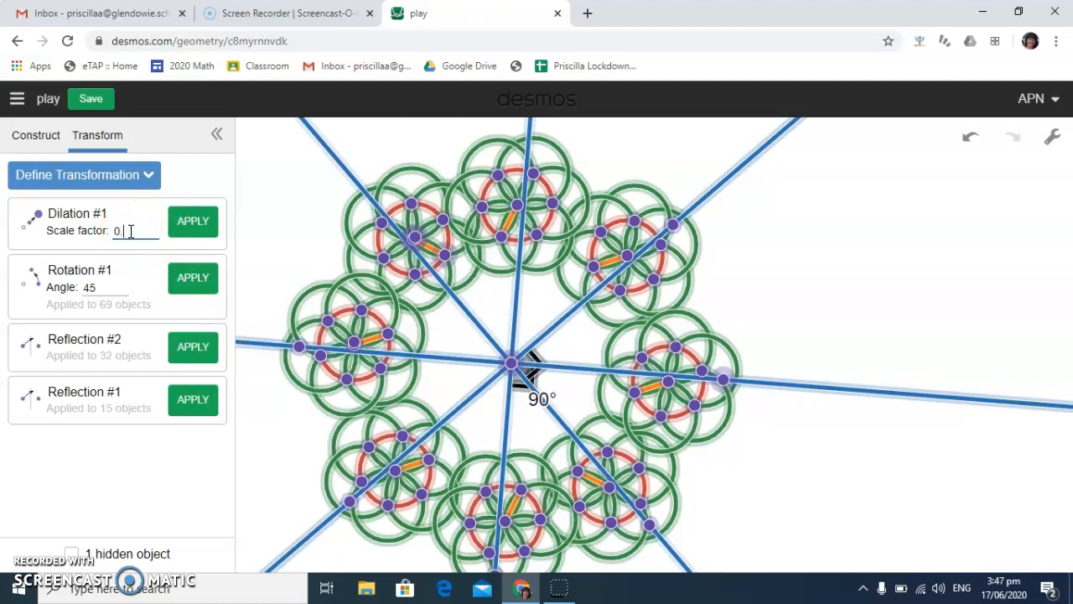
left_click(194, 221)
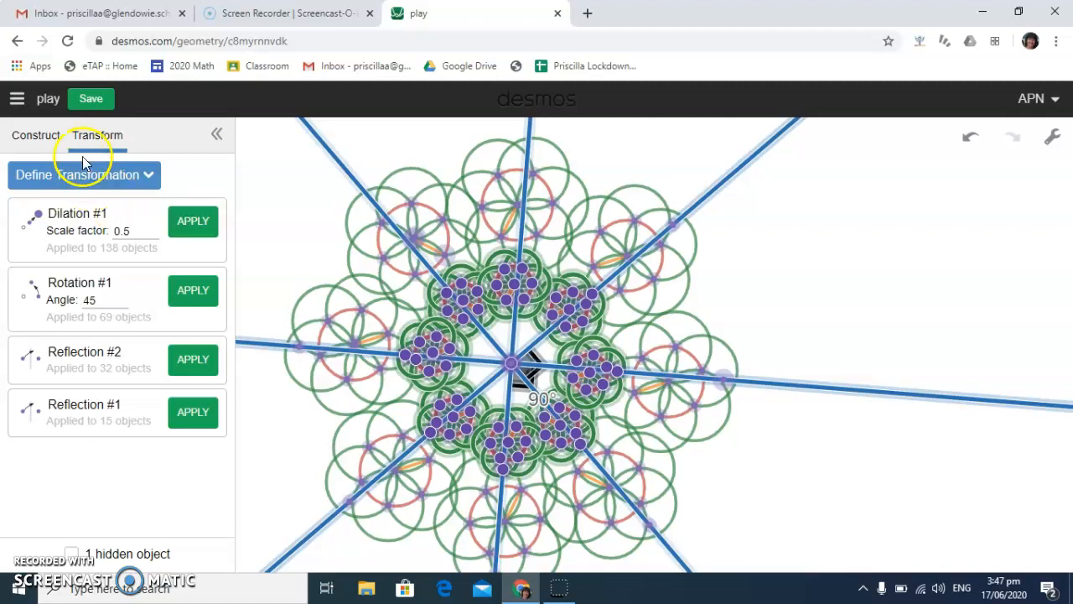
Try orange, black, grey and green on the selected dilated copy, and settle on purple
left_click(49, 136)
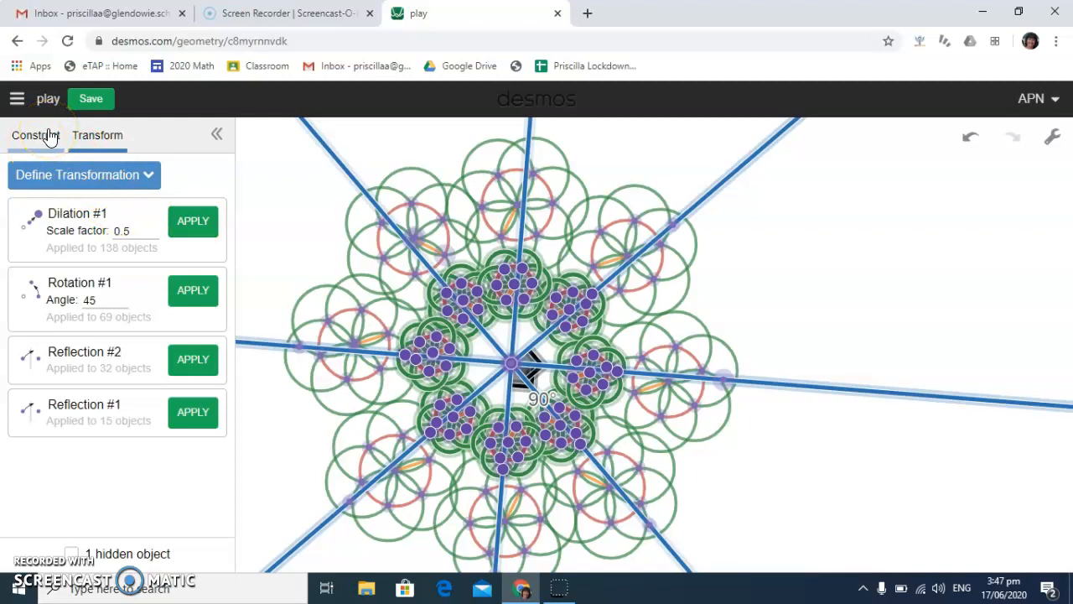
left_click(49, 135)
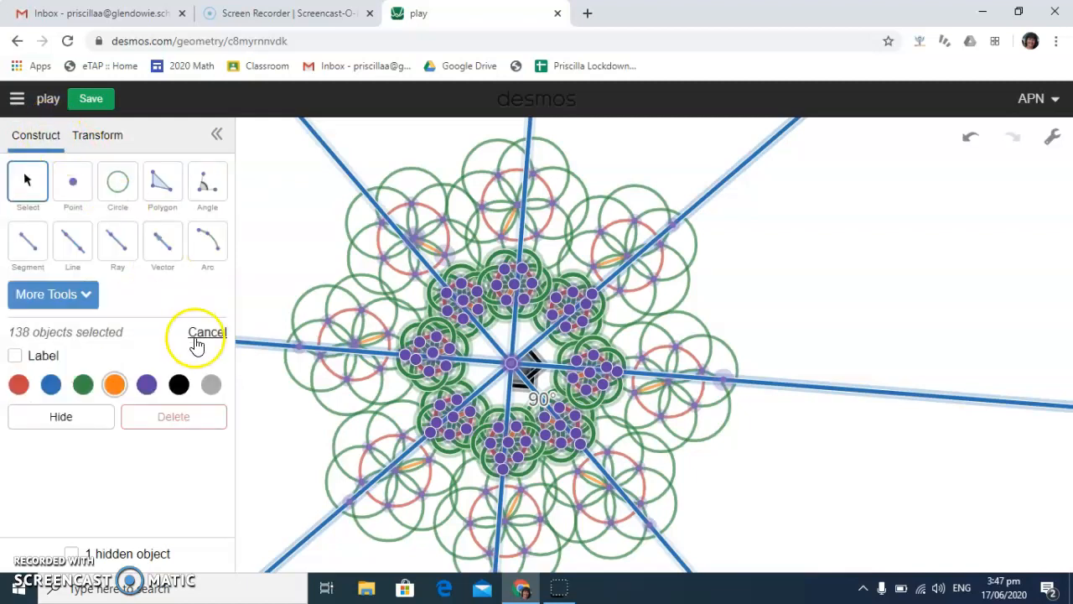
left_click(114, 384)
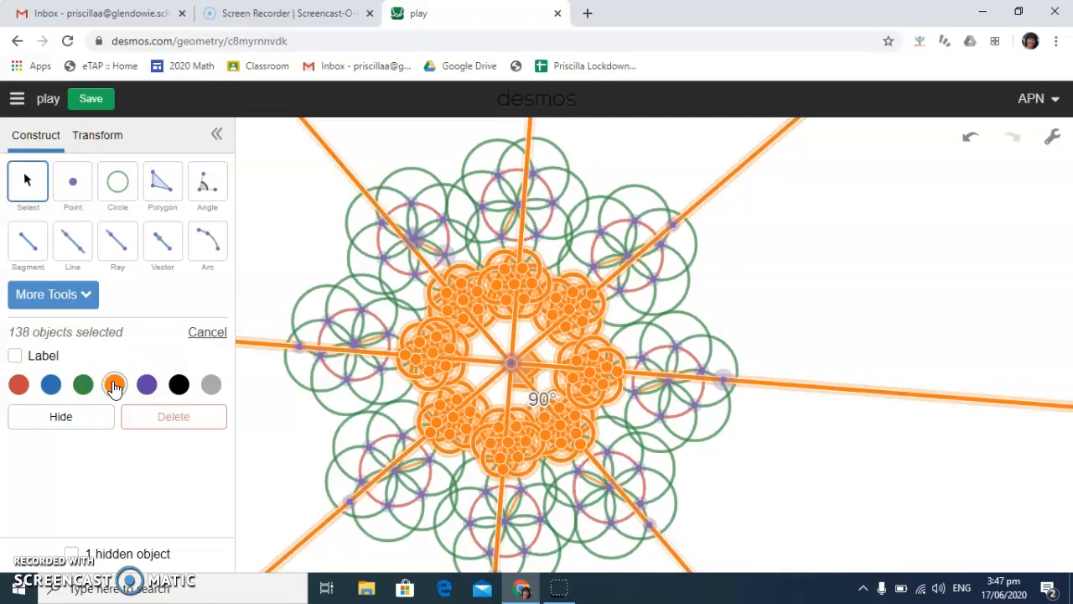
left_click(177, 382)
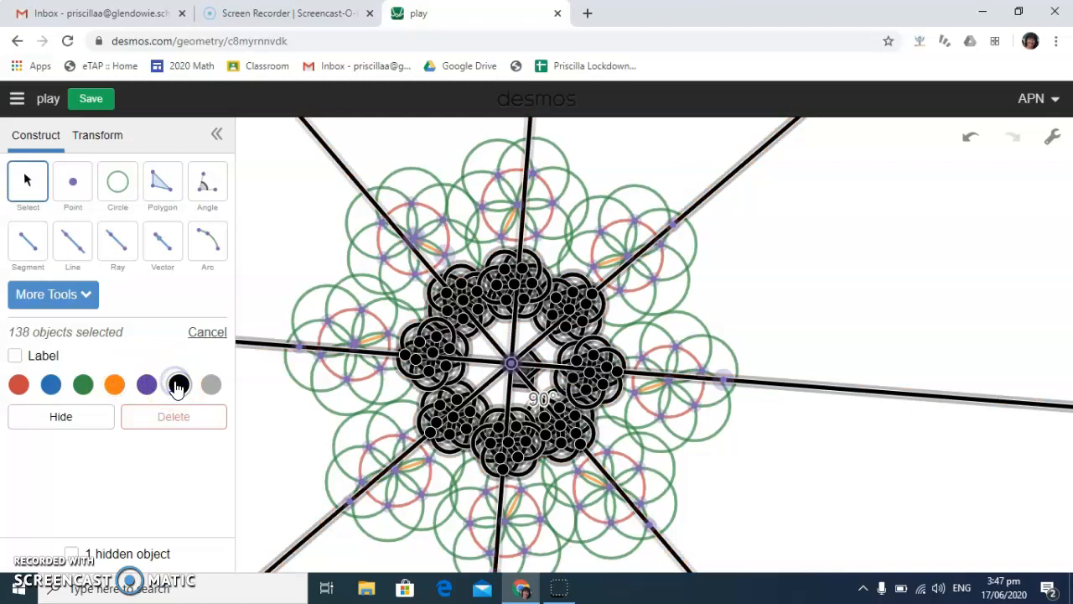
left_click(212, 385)
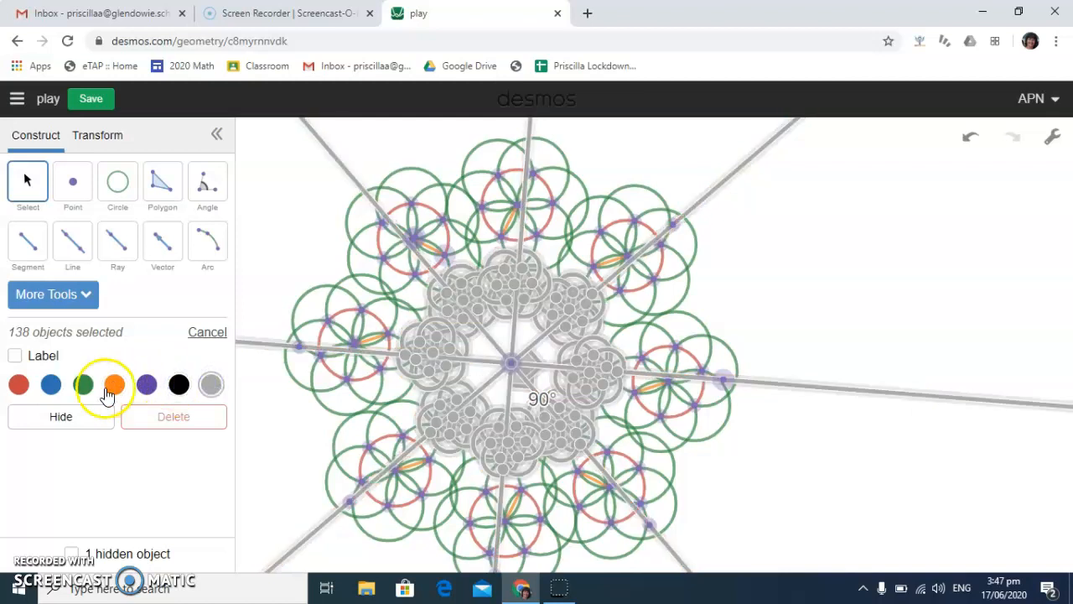
left_click(84, 384)
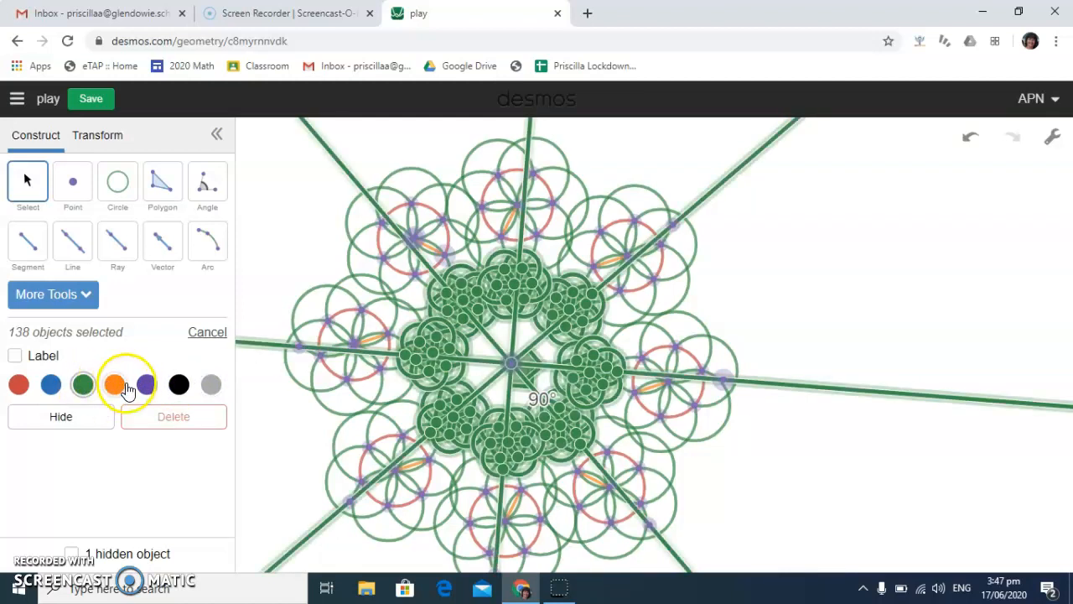
left_click(147, 386)
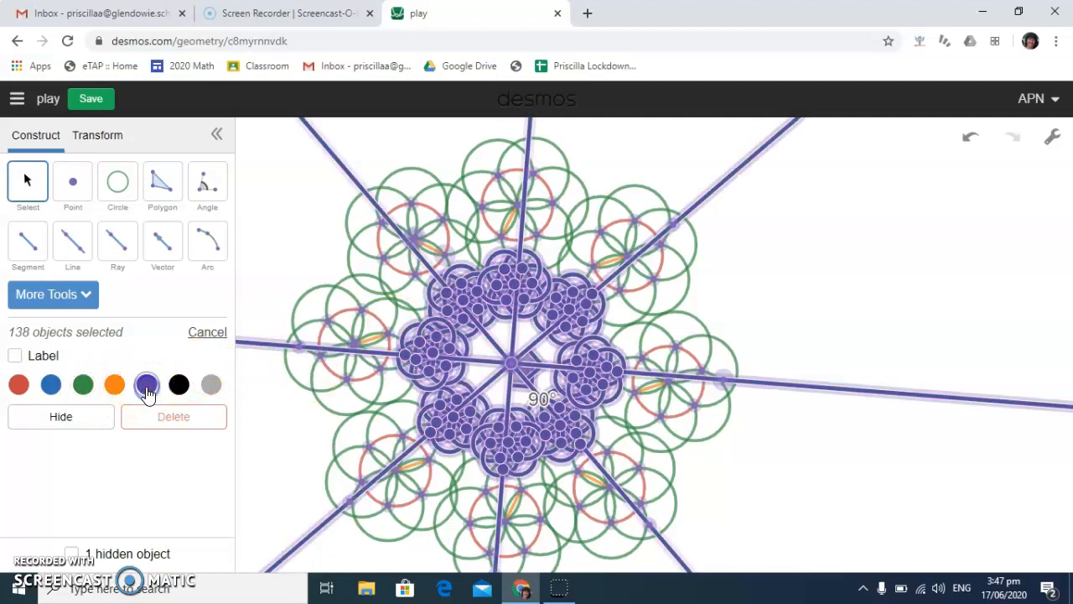
left_click(87, 298)
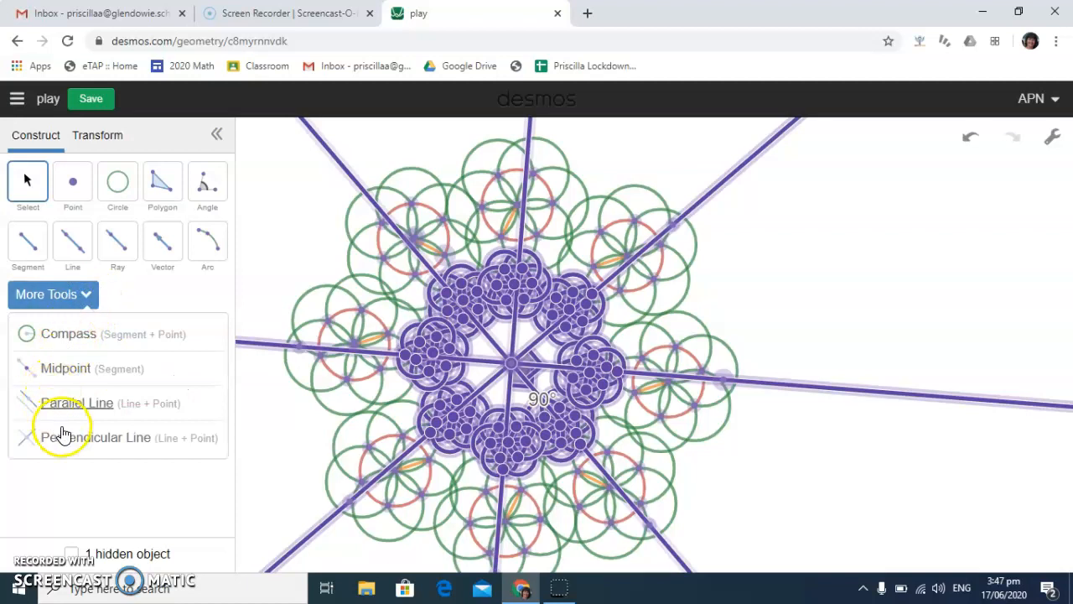
left_click(82, 333)
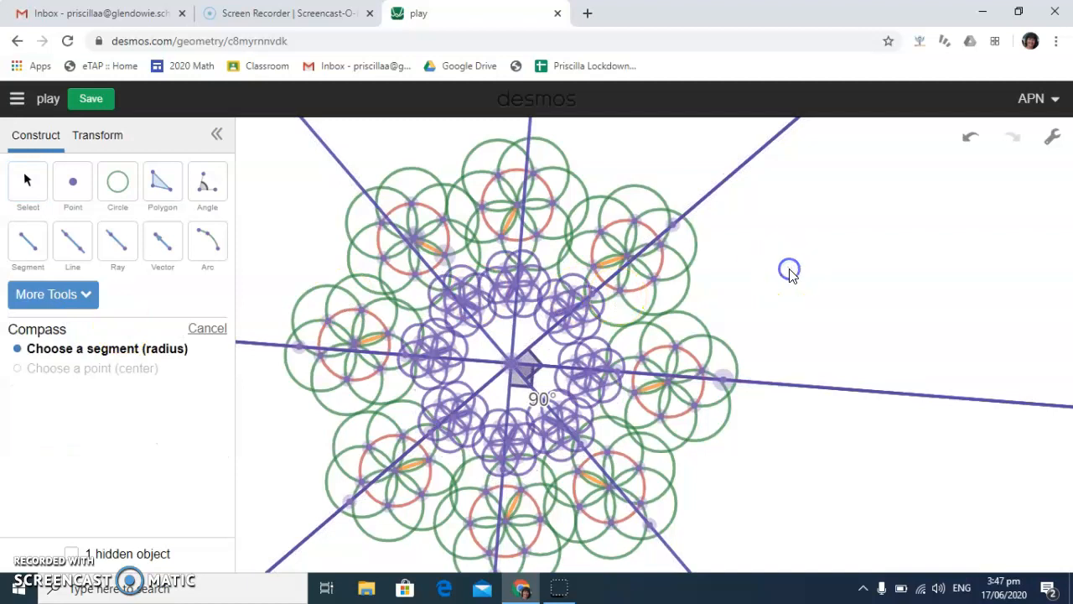
left_click(845, 258)
Draw a short segment in the empty area beside the flowers and construct a Compass circle with that radius centred on its left endpoint
left_click(28, 243)
left_click(836, 259)
left_click(929, 269)
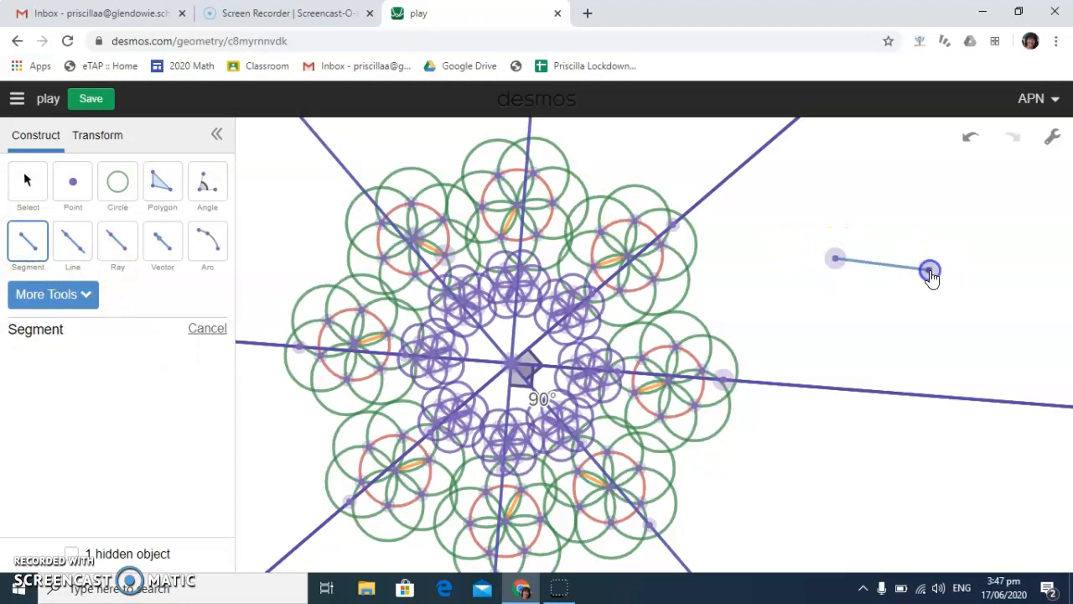
left_click(86, 300)
left_click(83, 333)
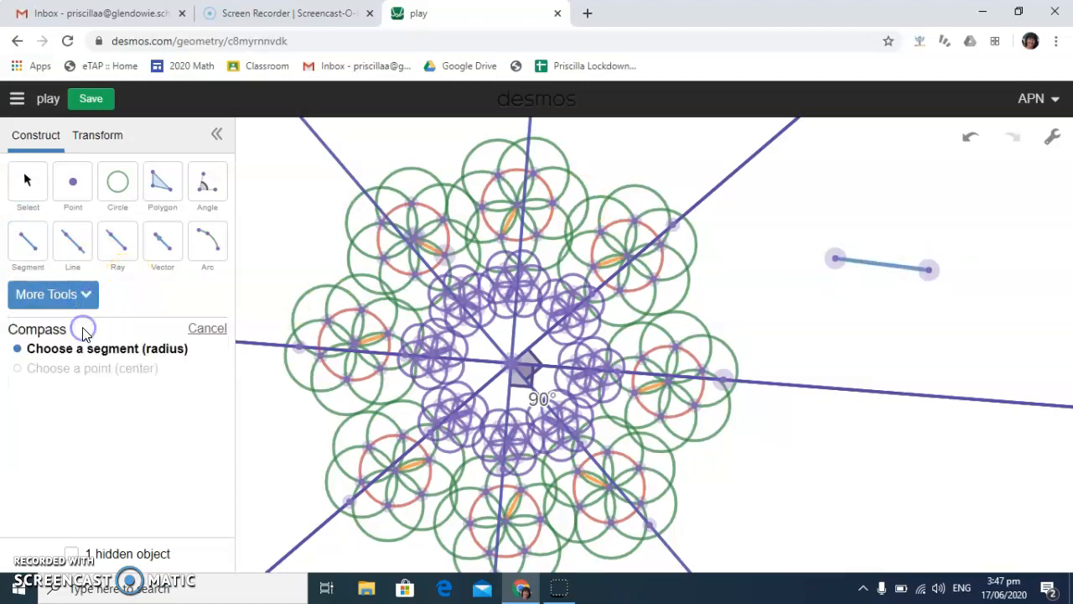
left_click(875, 270)
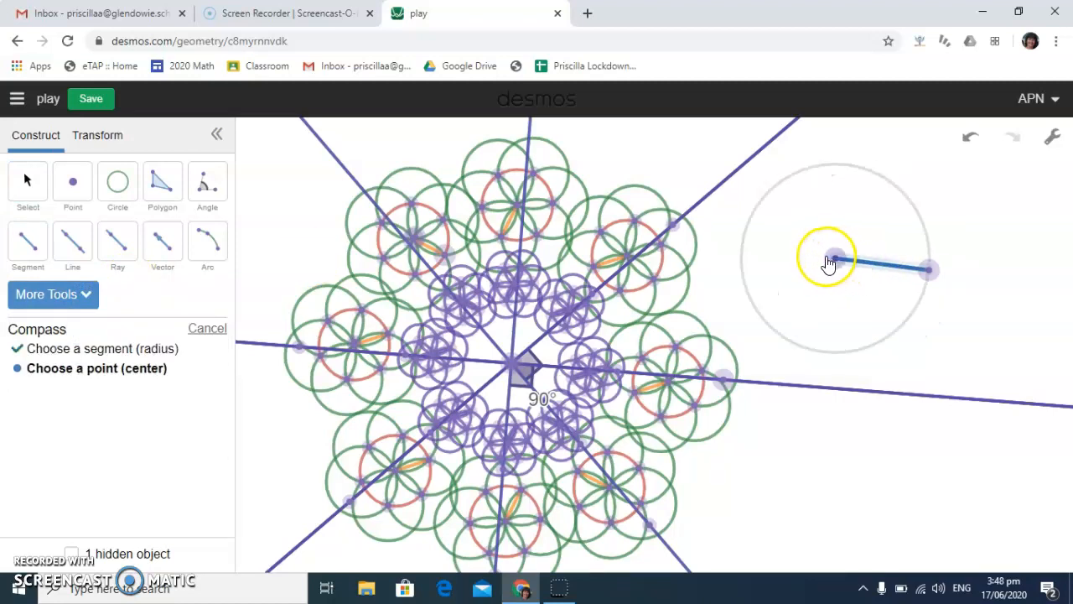
left_click(833, 258)
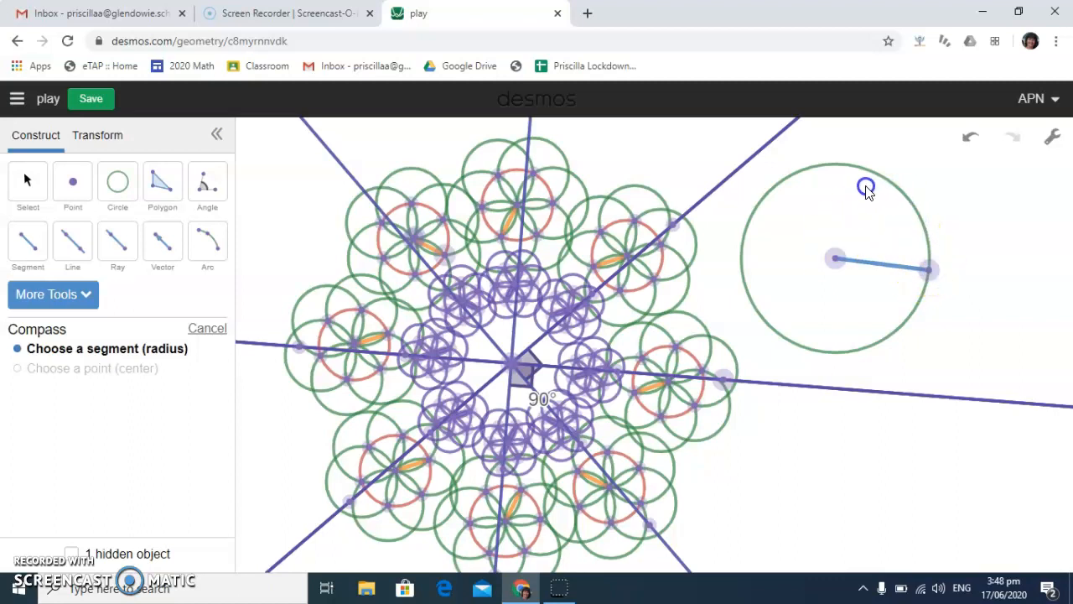
Construct a line parallel to the segment through a new point inside the circle, and move the segment's right endpoint up and right
left_click(84, 294)
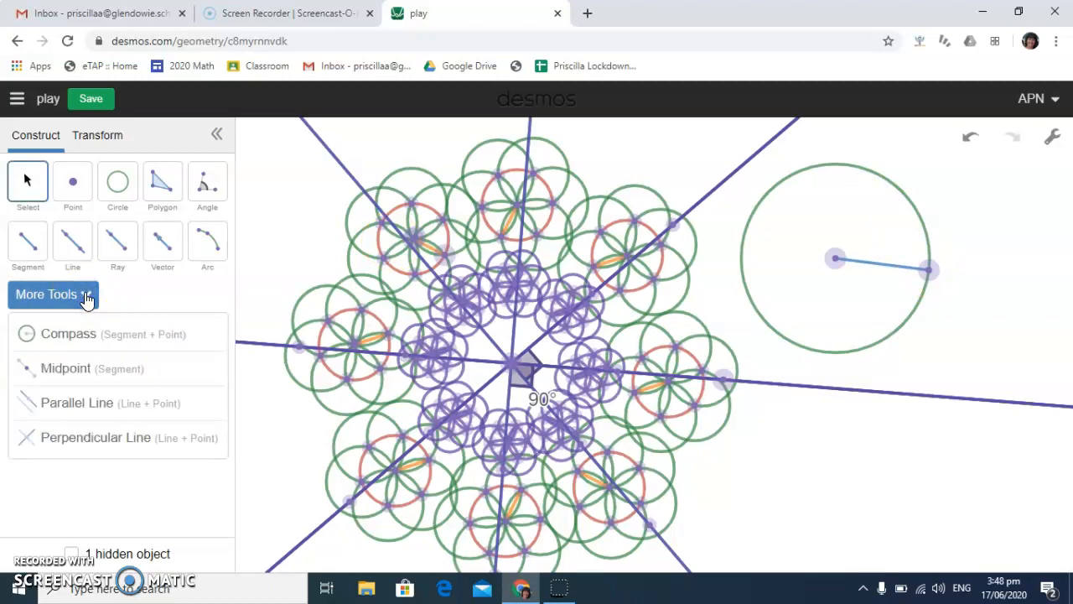
left_click(78, 402)
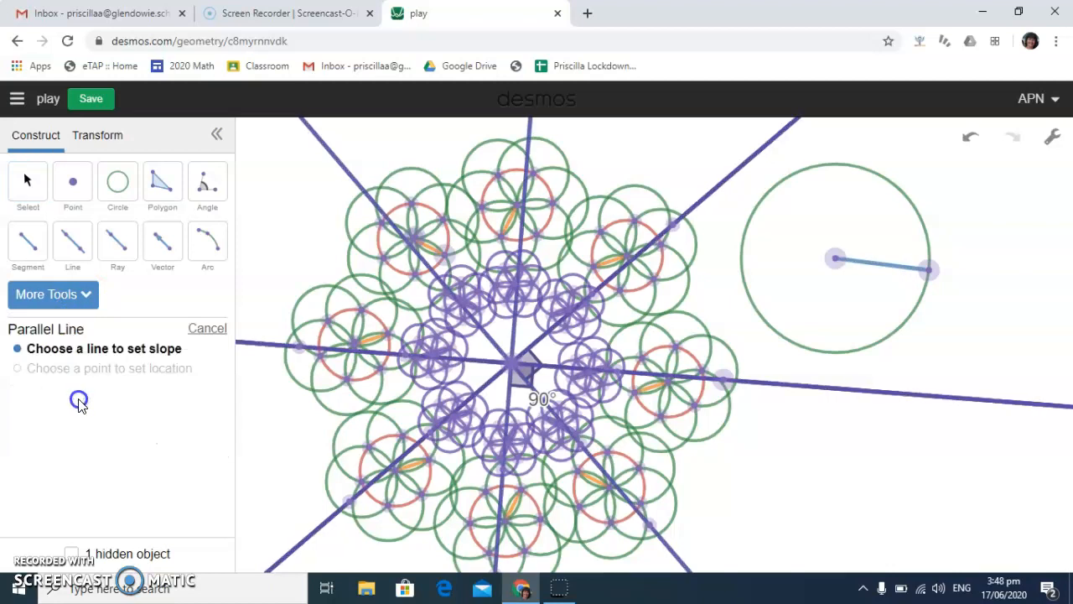
left_click(888, 268)
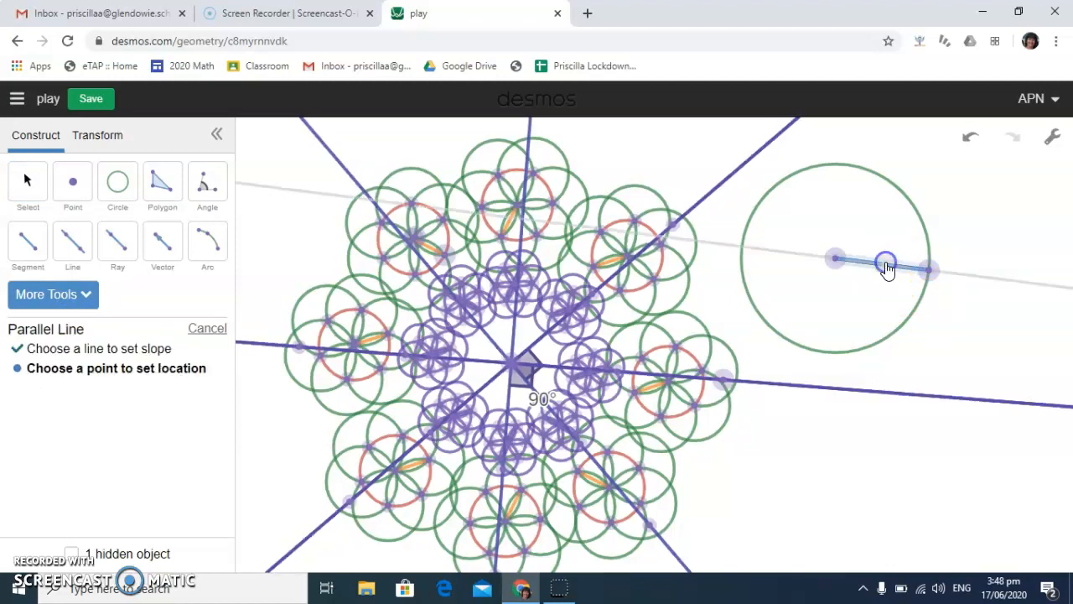
left_click(859, 210)
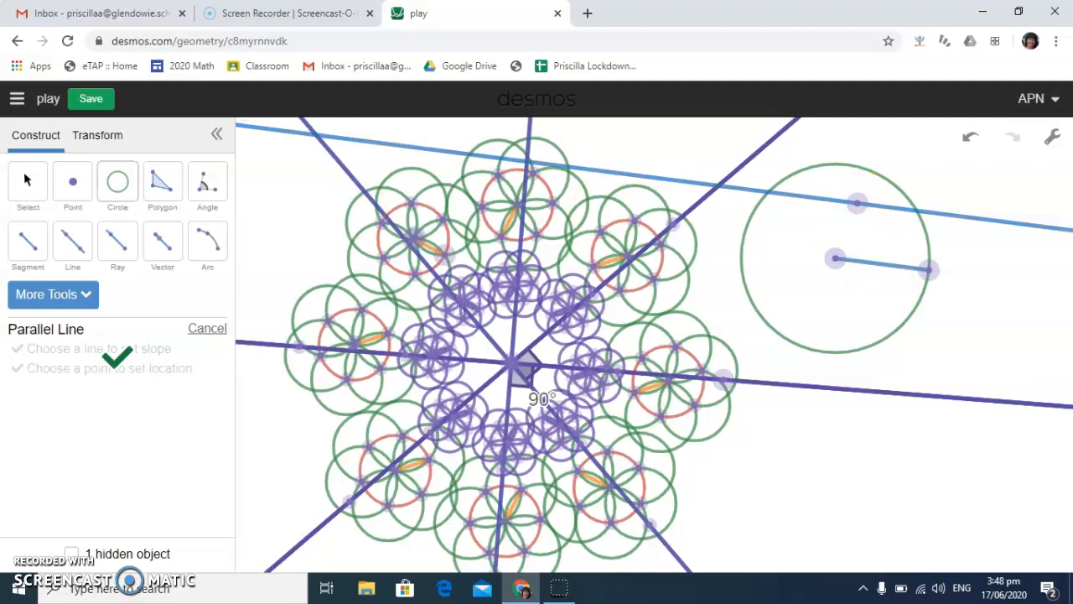
left_click(28, 183)
left_click_drag(927, 268, 954, 225)
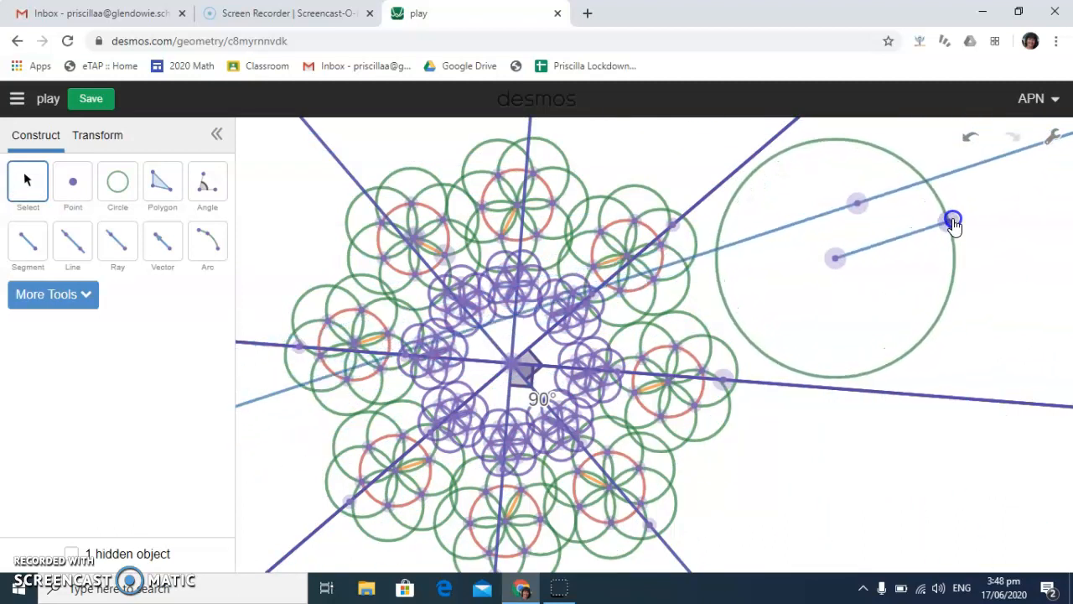
Mark the segment's midpoint and construct a line perpendicular to the segment through it
left_click(63, 298)
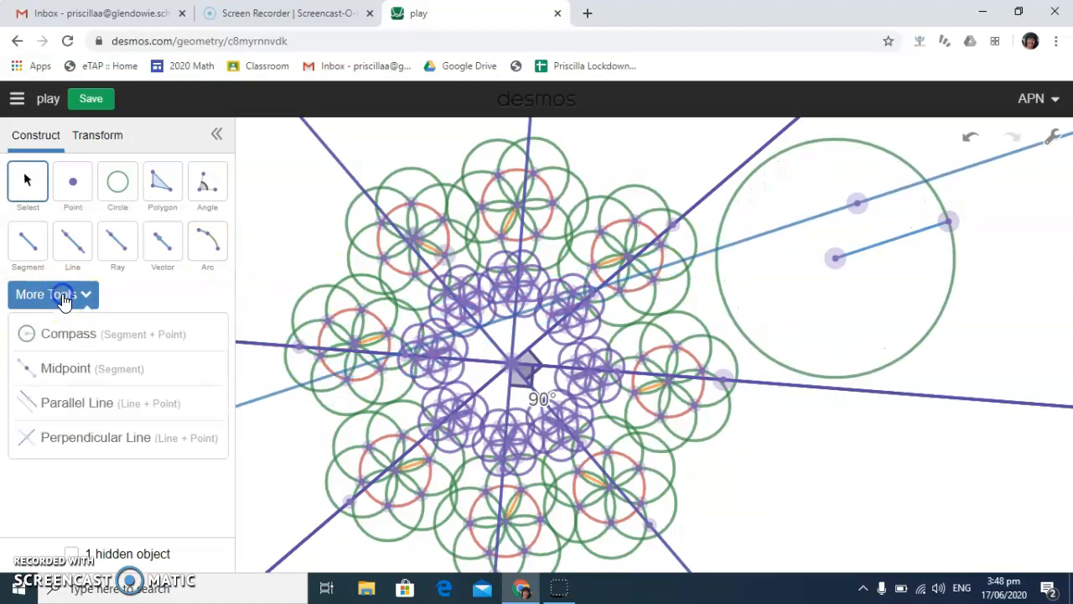
left_click(65, 369)
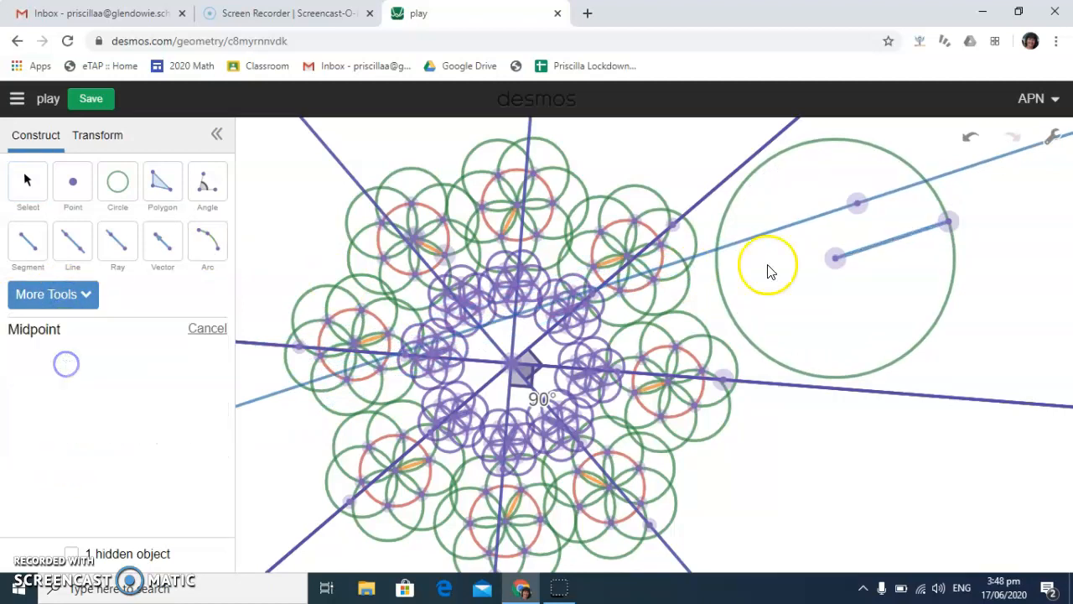
left_click(884, 249)
left_click(86, 297)
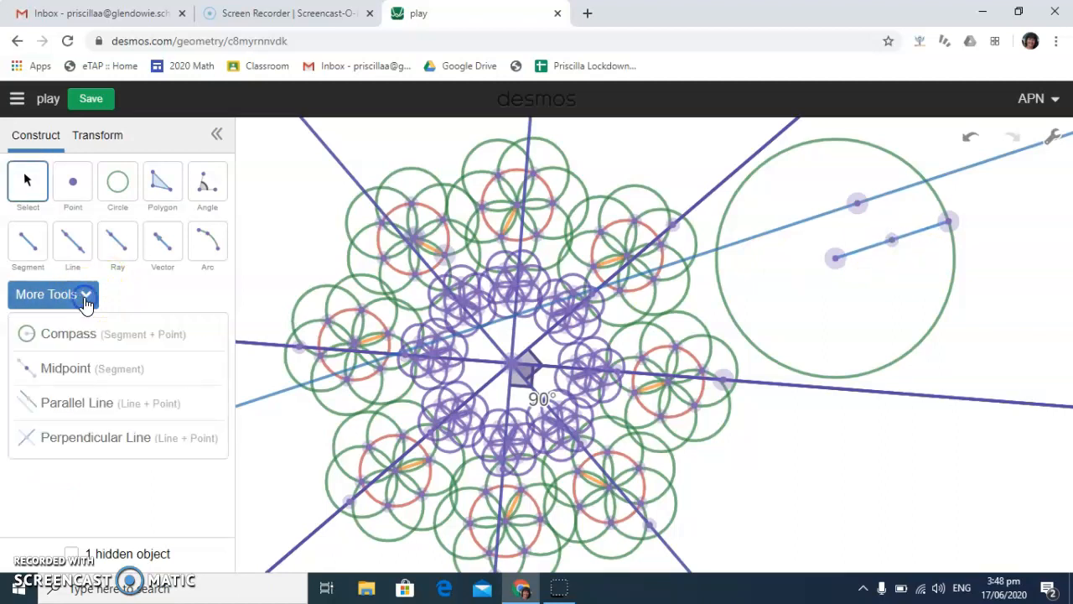
left_click(80, 441)
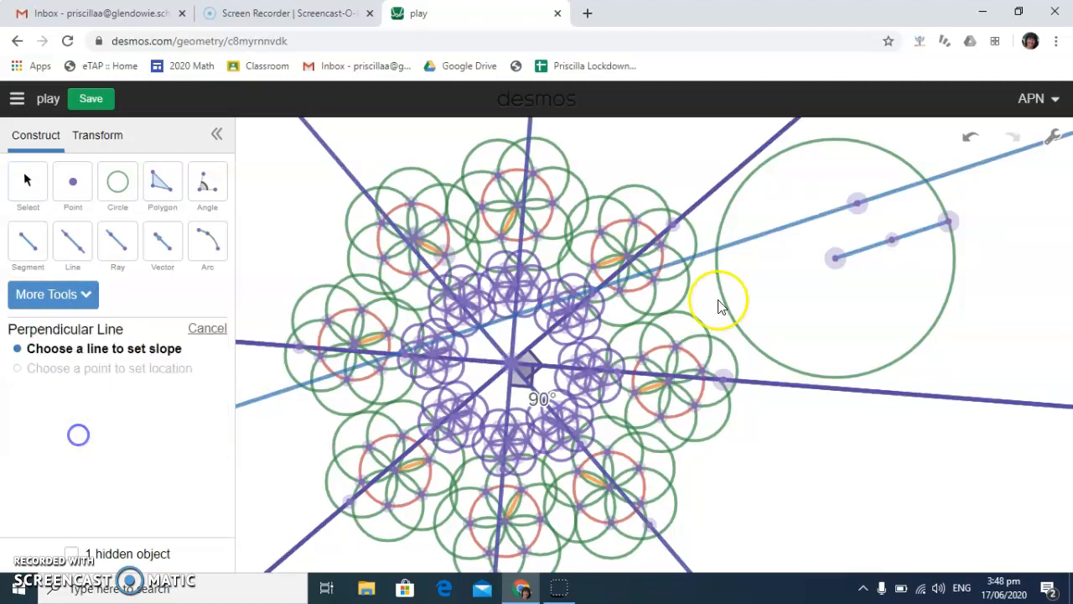
left_click(870, 250)
left_click(893, 237)
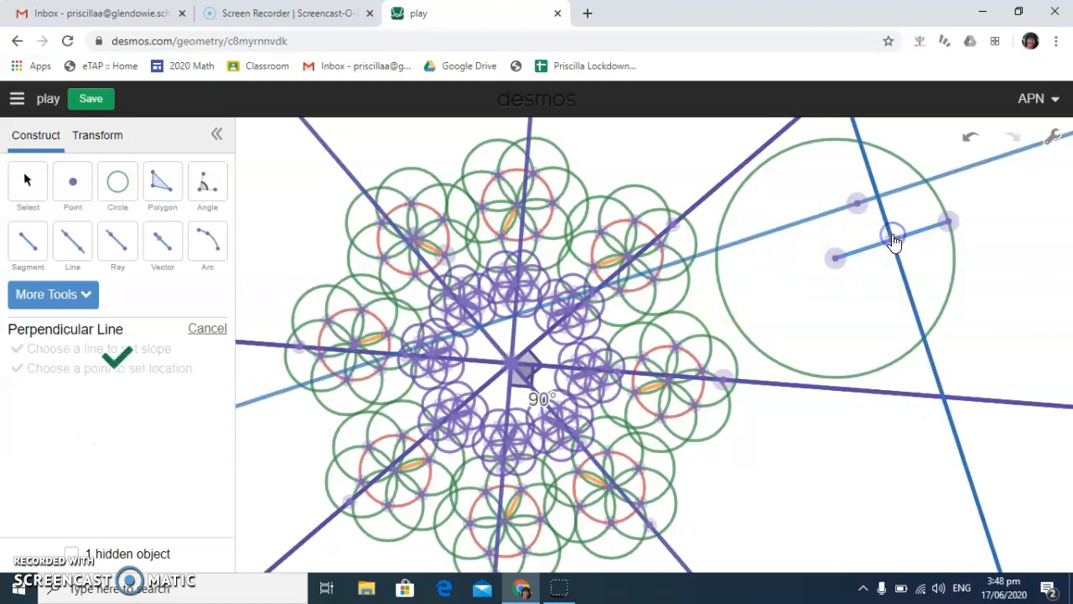
Delete the circle's centre point with everything built on it, and remove the two points left beside the flowers
left_click(27, 179)
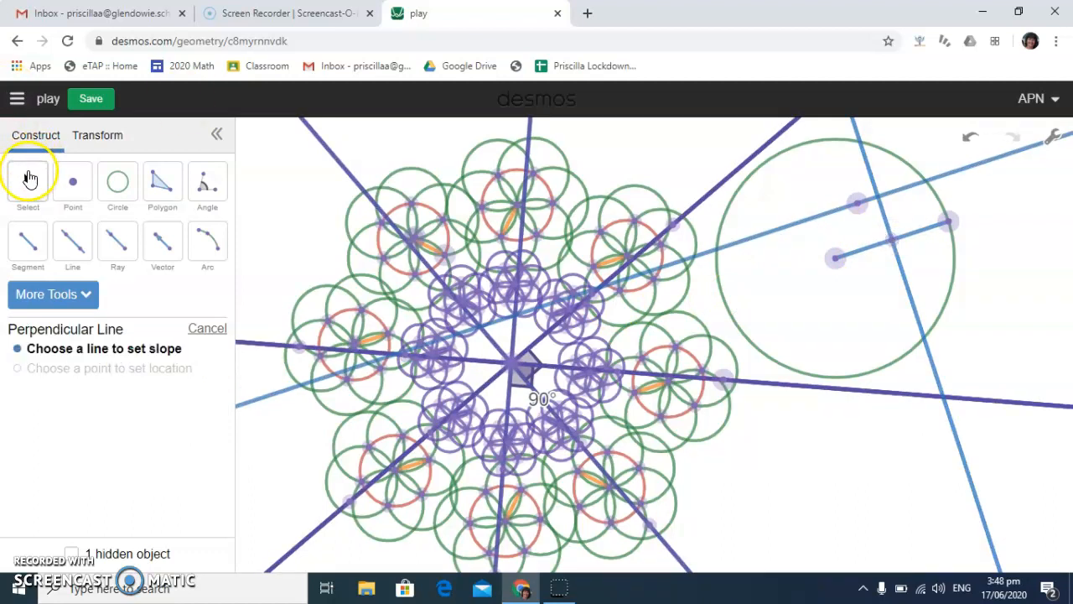
left_click(835, 259)
key("Delete")
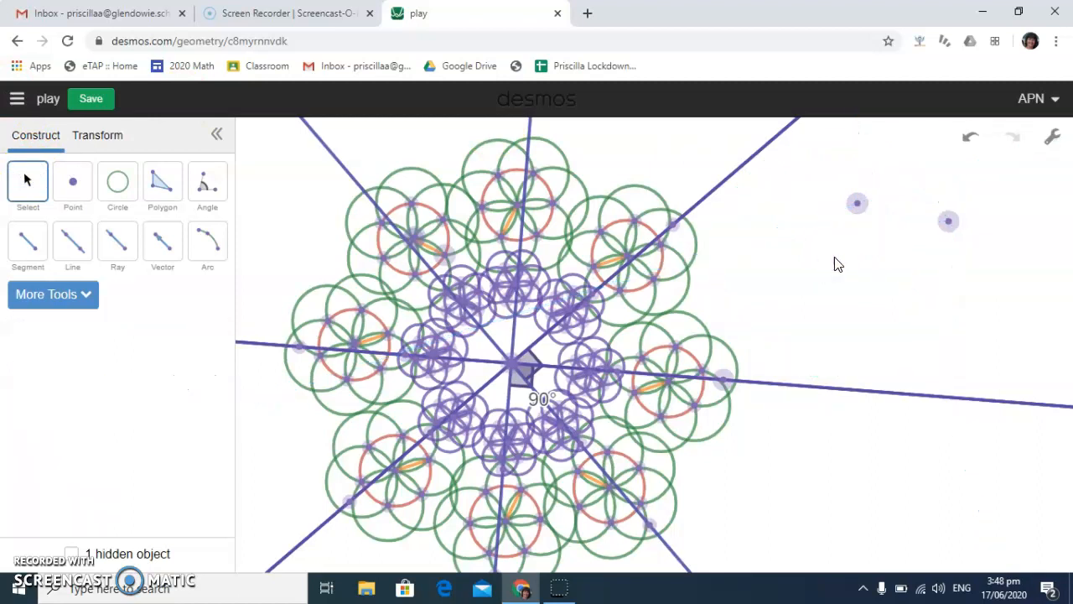
left_click_drag(821, 176, 992, 259)
key("Delete")
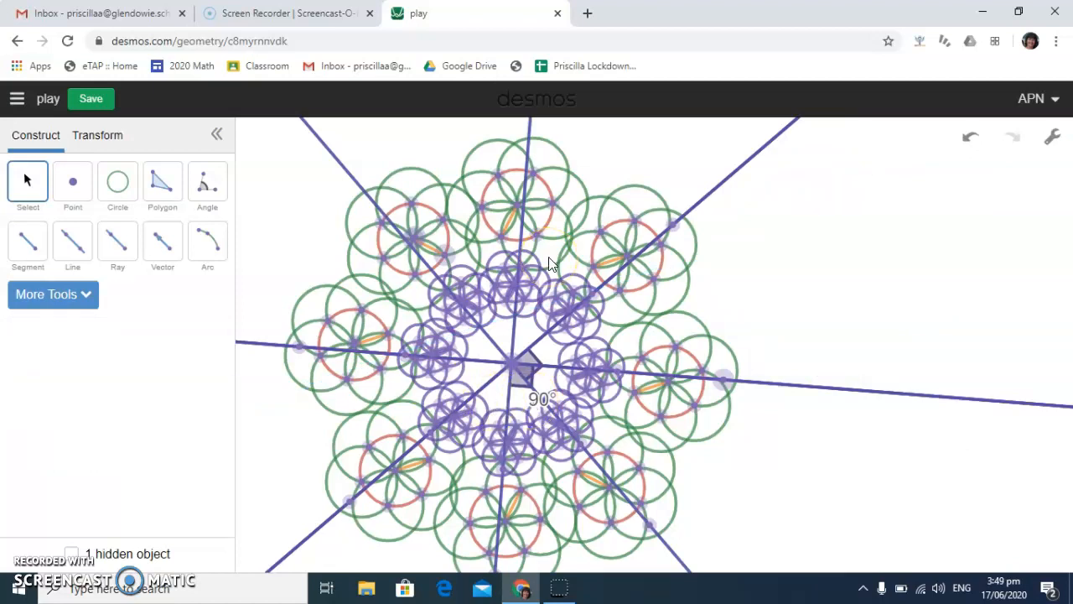
Delete the intersection point at the centre of the flower ring together with everything that depends on it
left_click(513, 366)
key("Delete")
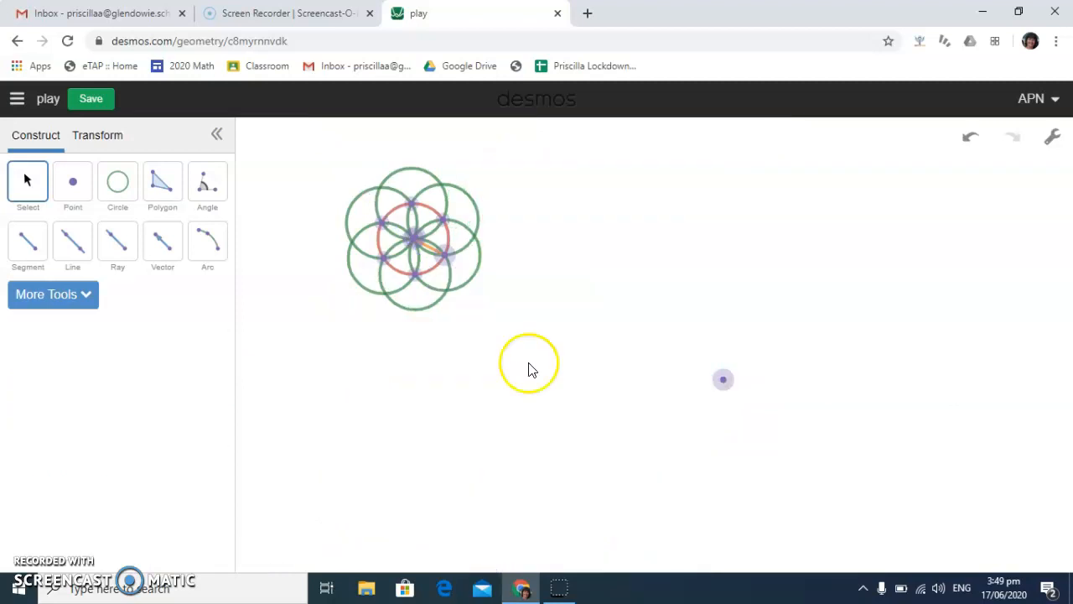
Delete the leftover loose point and draw a three-point arc curving upwards beside the flower ring
left_click(726, 383)
key("Delete")
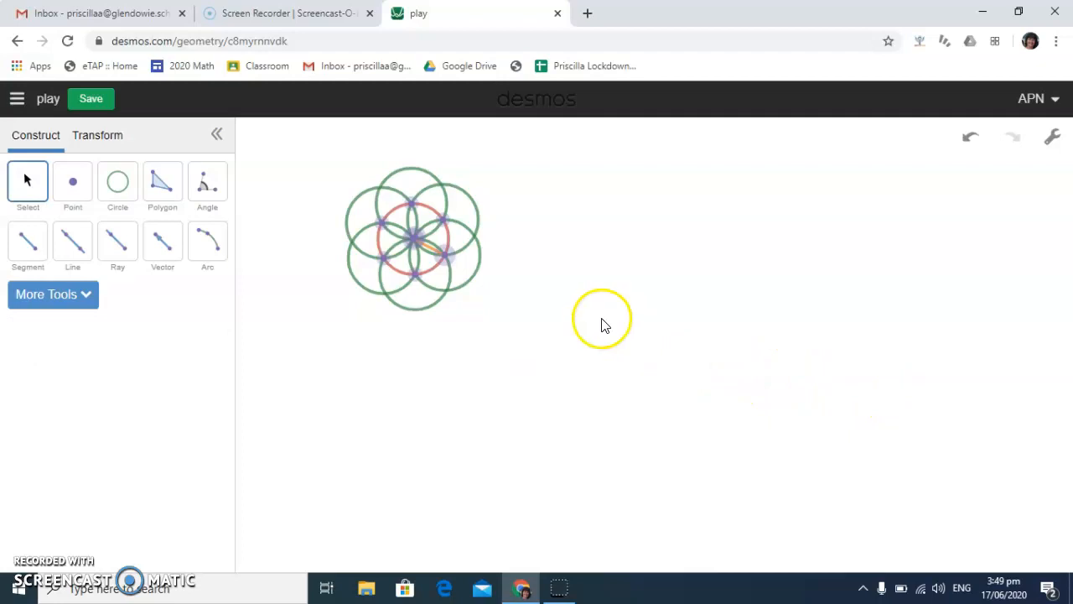
left_click(210, 243)
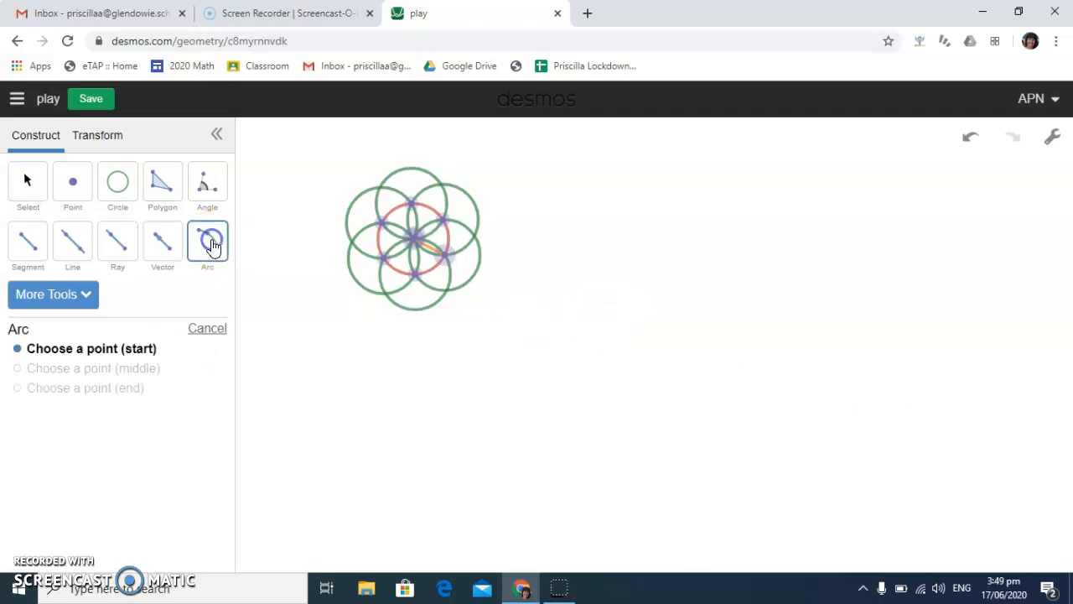
left_click(600, 329)
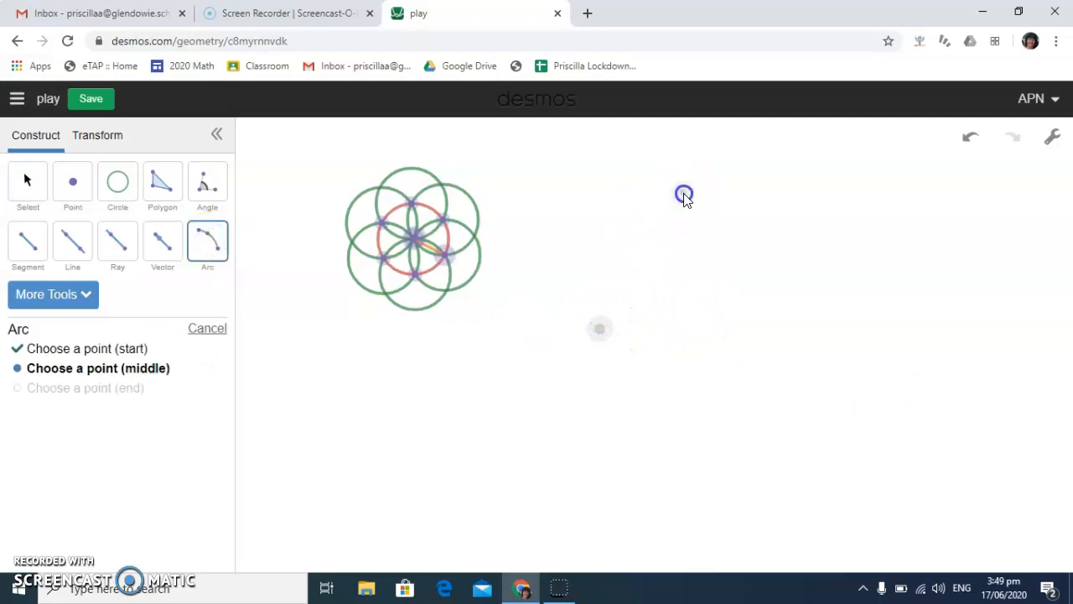
left_click(684, 195)
left_click(851, 304)
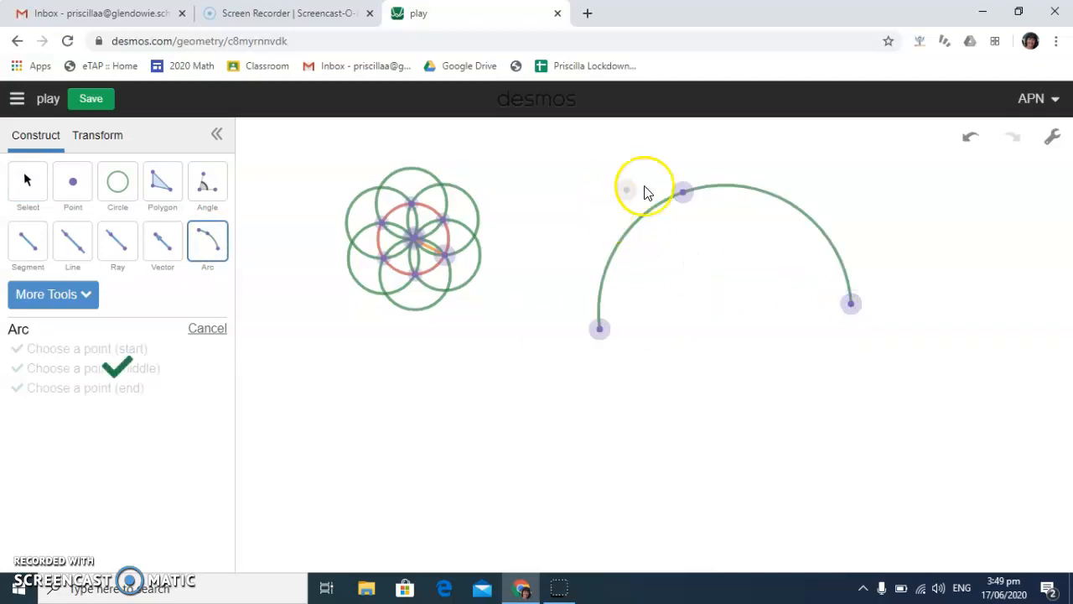
Draw two arcs starting at the first arc's middle point, one through a new lower point, the other through a new lower-left point
left_click(684, 193)
left_click(713, 333)
left_click(855, 310)
left_click(682, 194)
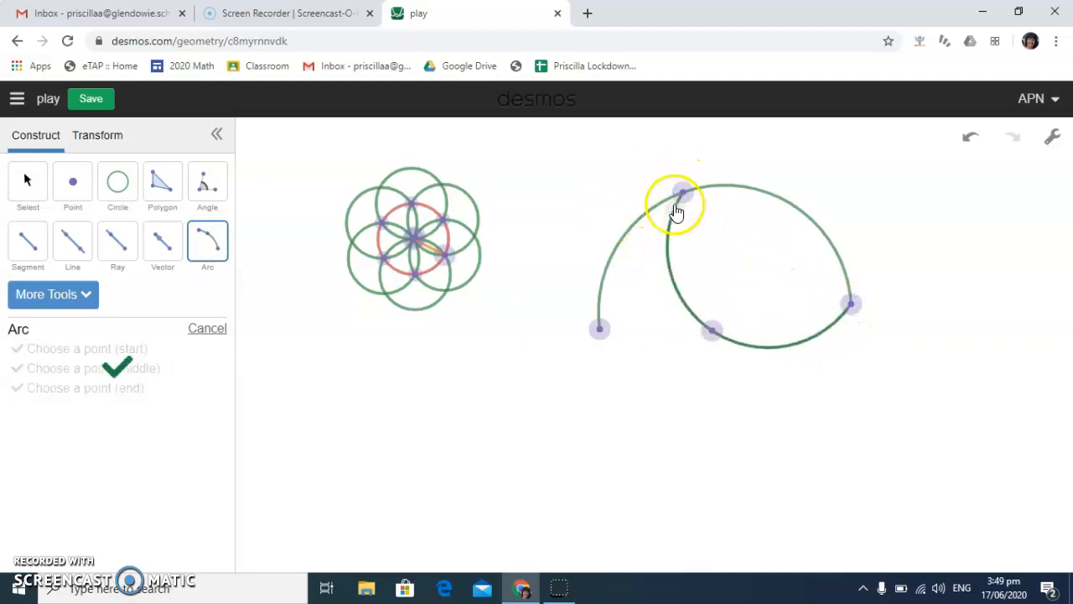
left_click(554, 377)
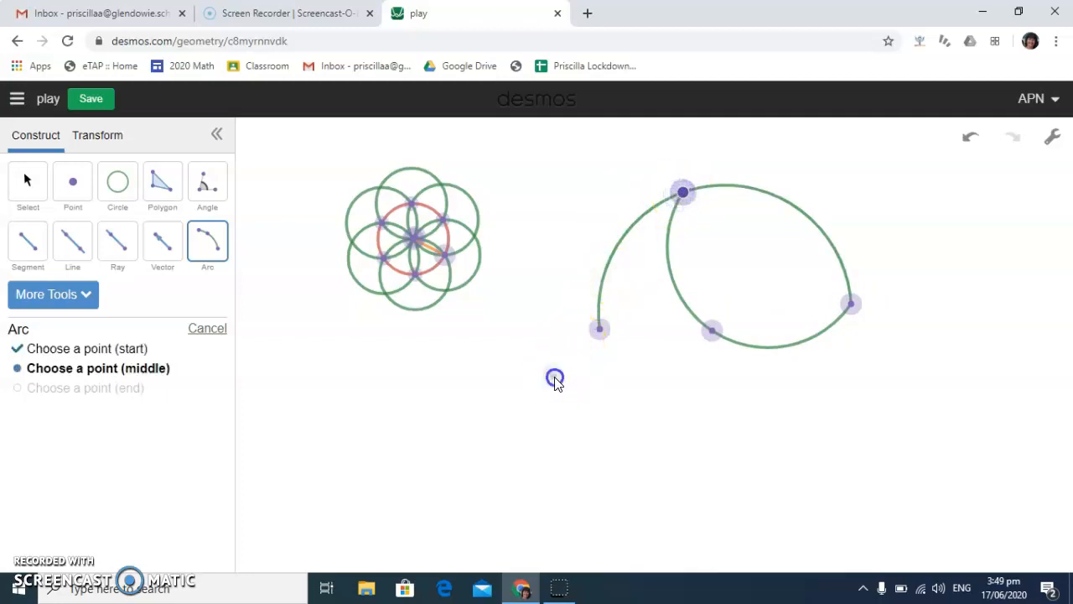
left_click(710, 335)
Add two more arcs through the existing points and a new top point, and move the arcs' shared upper point down and right
left_click(599, 329)
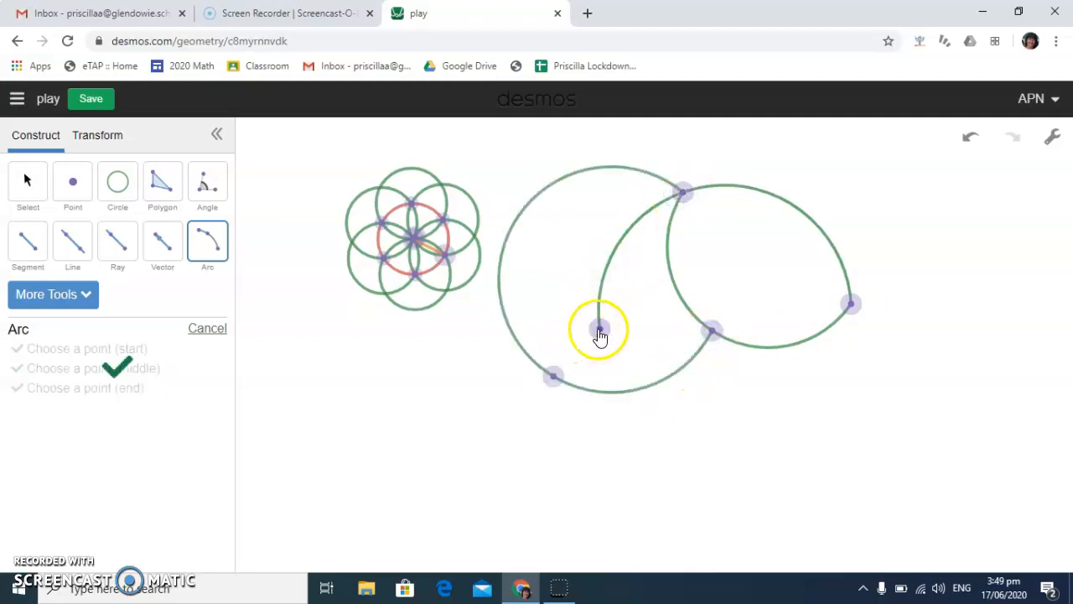
left_click(715, 331)
left_click(685, 195)
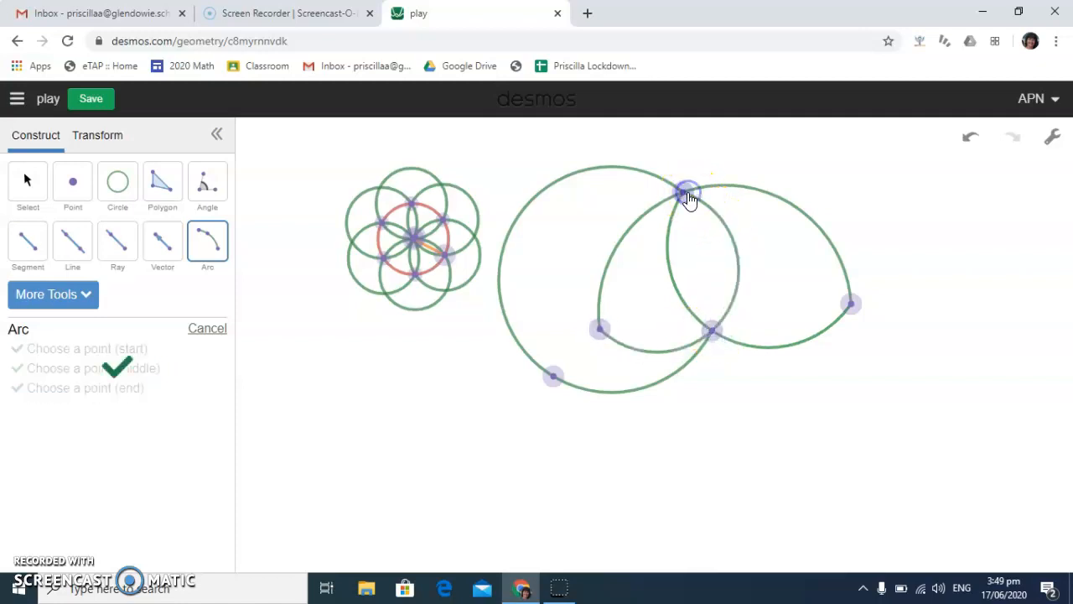
left_click(850, 303)
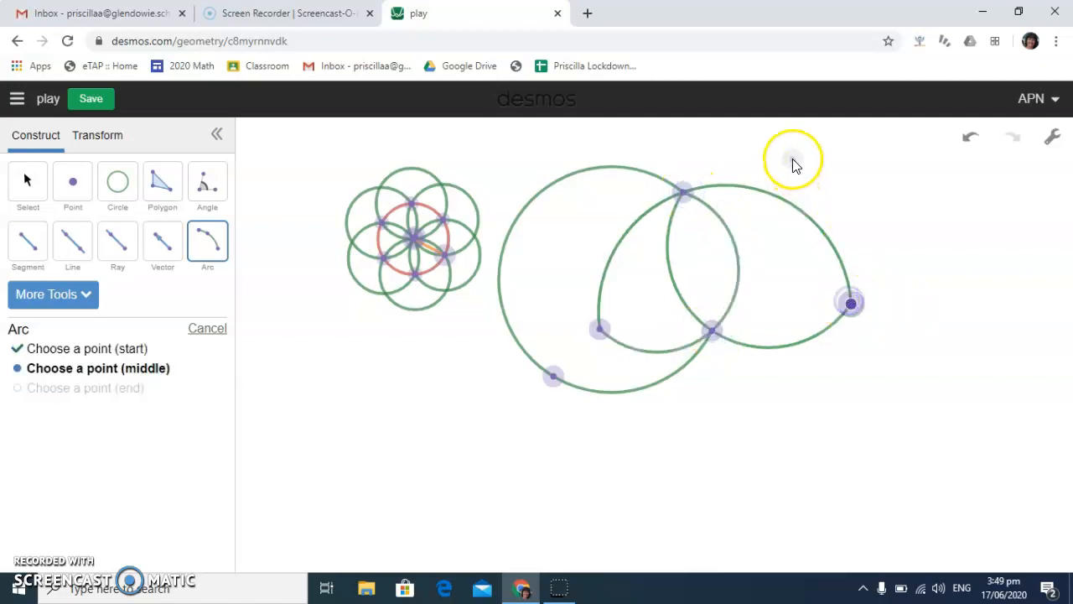
left_click(749, 144)
left_click(687, 190)
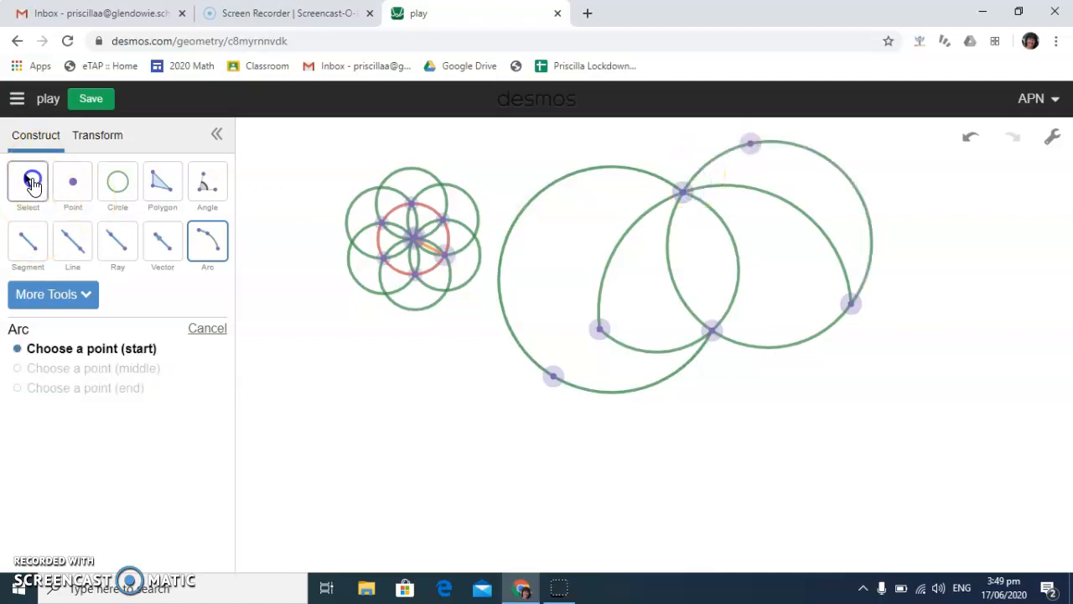
left_click(32, 183)
left_click_drag(686, 198, 751, 367)
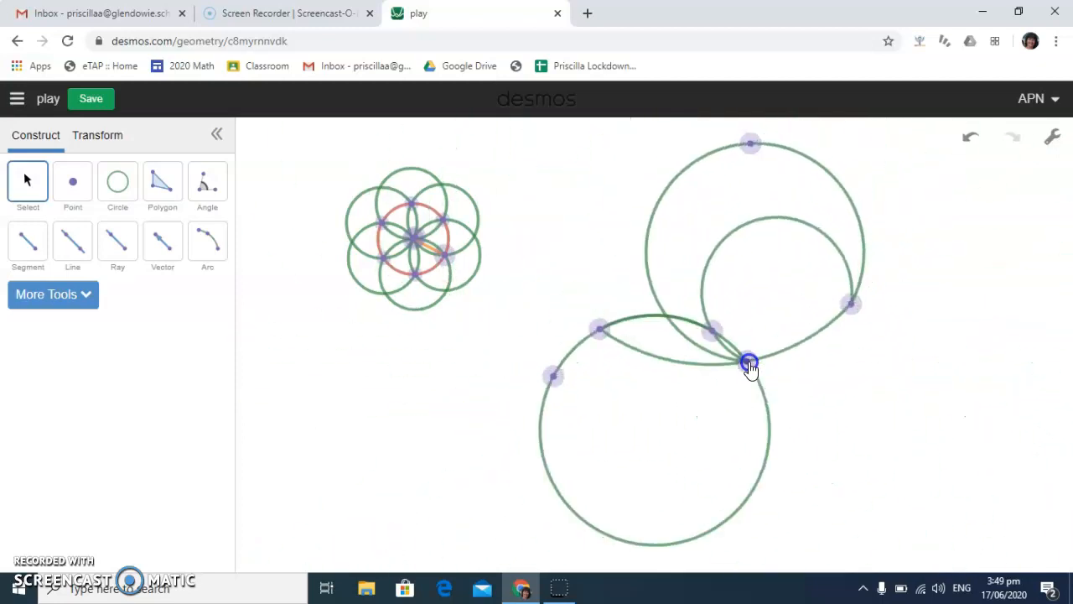
Draw an arc on the flower ring from its upper-left point through the upper-right circle to its lower-right point
left_click(382, 225)
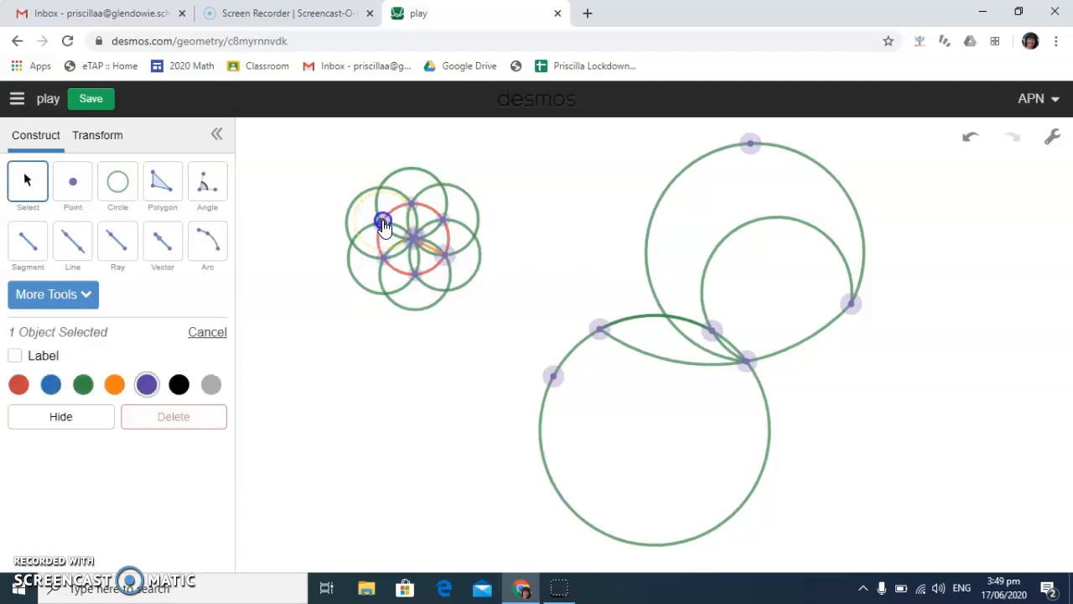
left_click(443, 186)
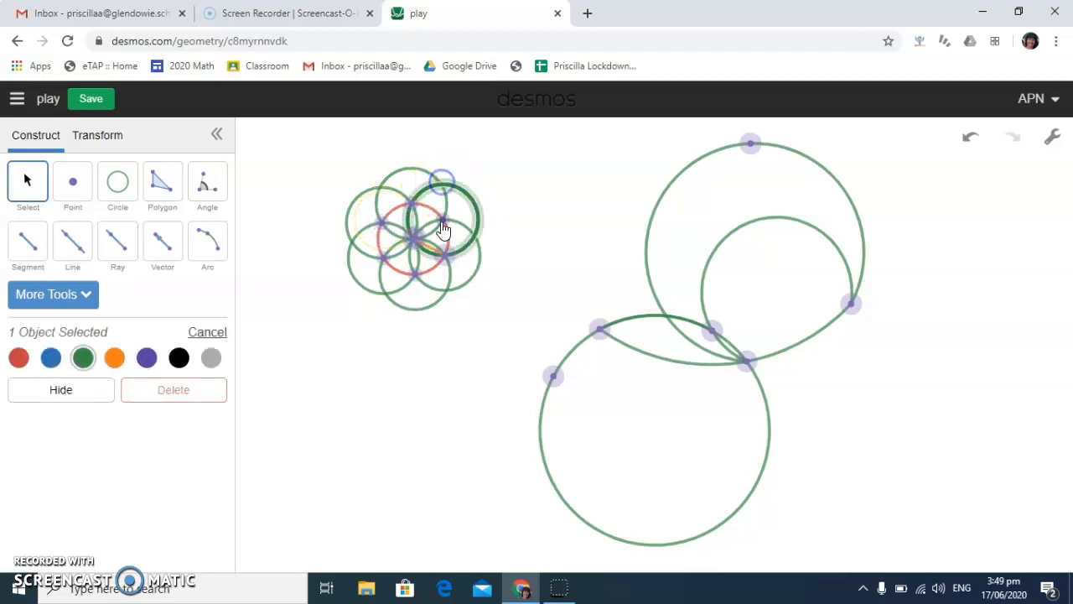
left_click(444, 255)
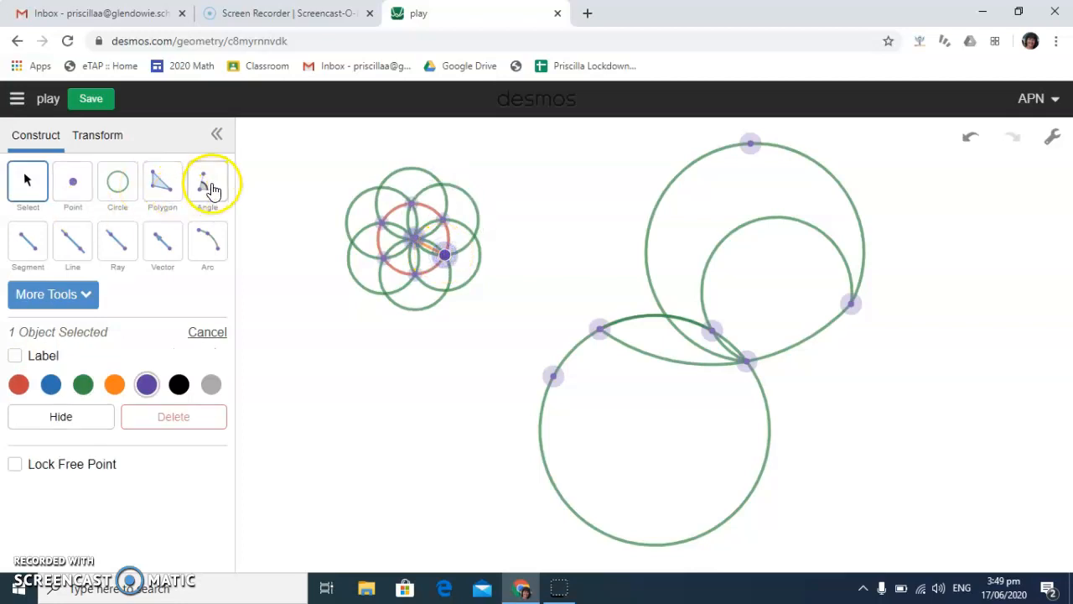
left_click(208, 242)
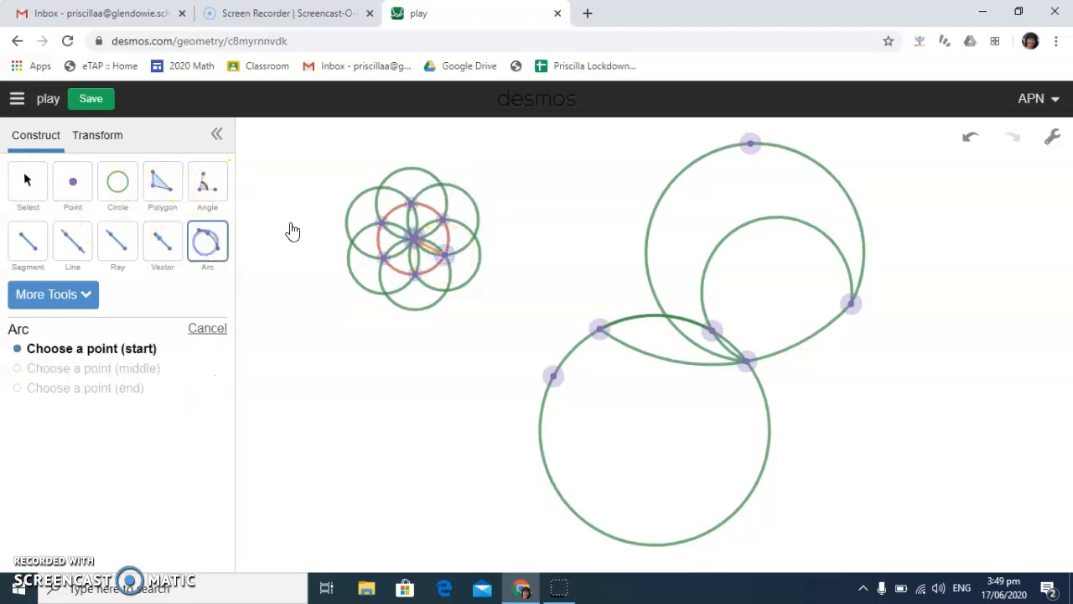
left_click(382, 223)
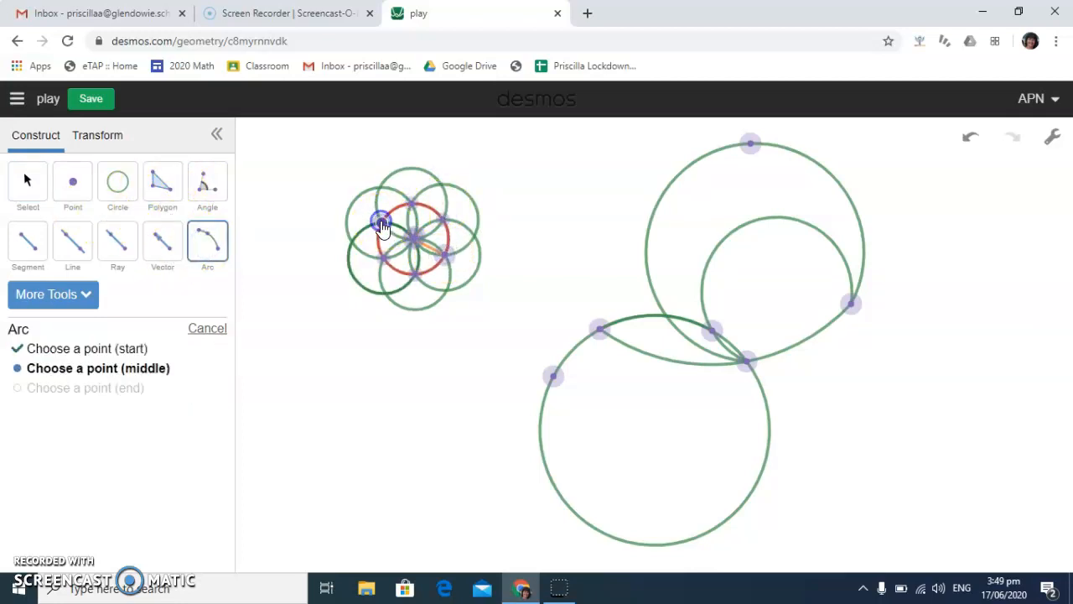
left_click(442, 185)
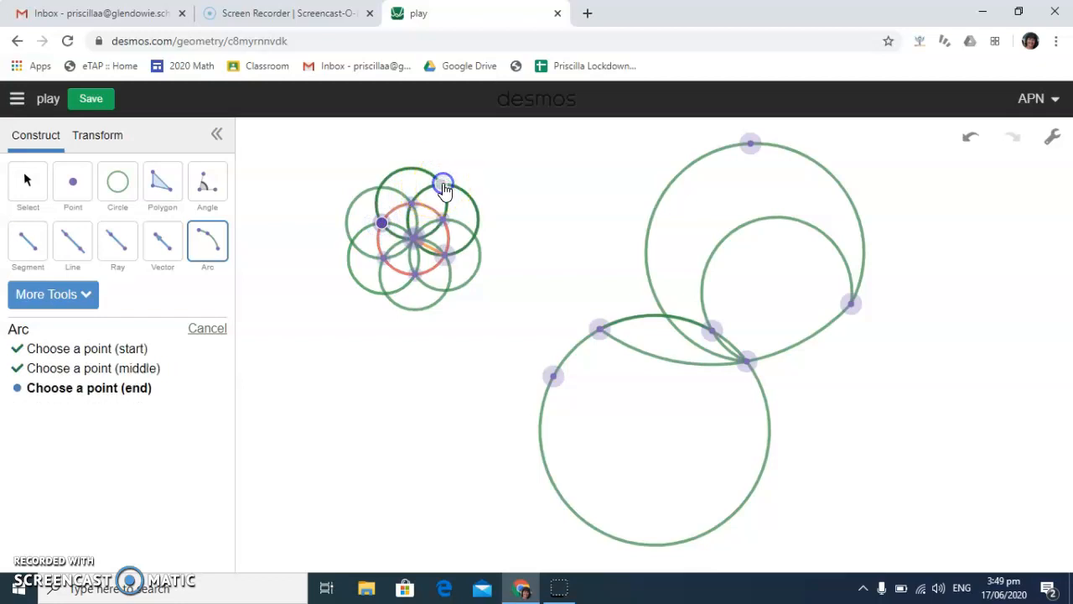
left_click(446, 255)
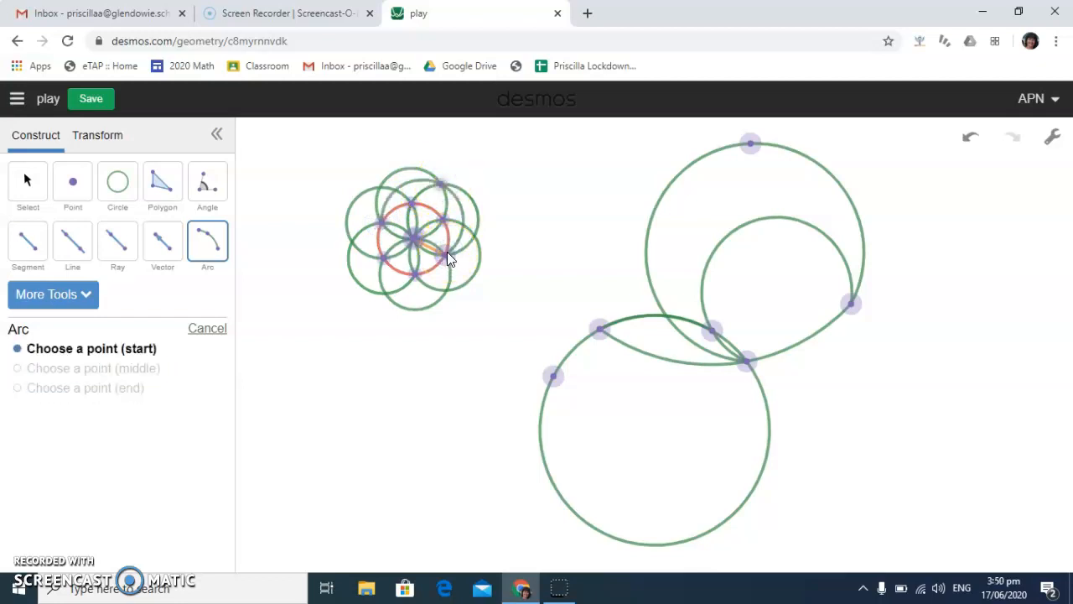
Colour the arc on the flower black, and move the ring's lower-right point down and left to enlarge and rotate the pattern
left_click(28, 184)
left_click(408, 190)
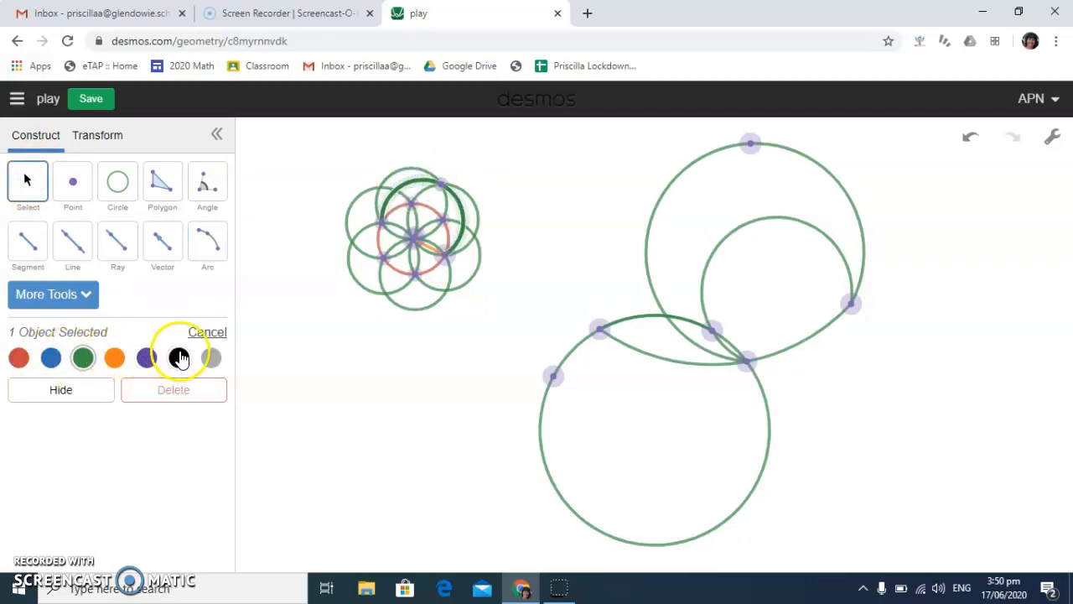
left_click(181, 359)
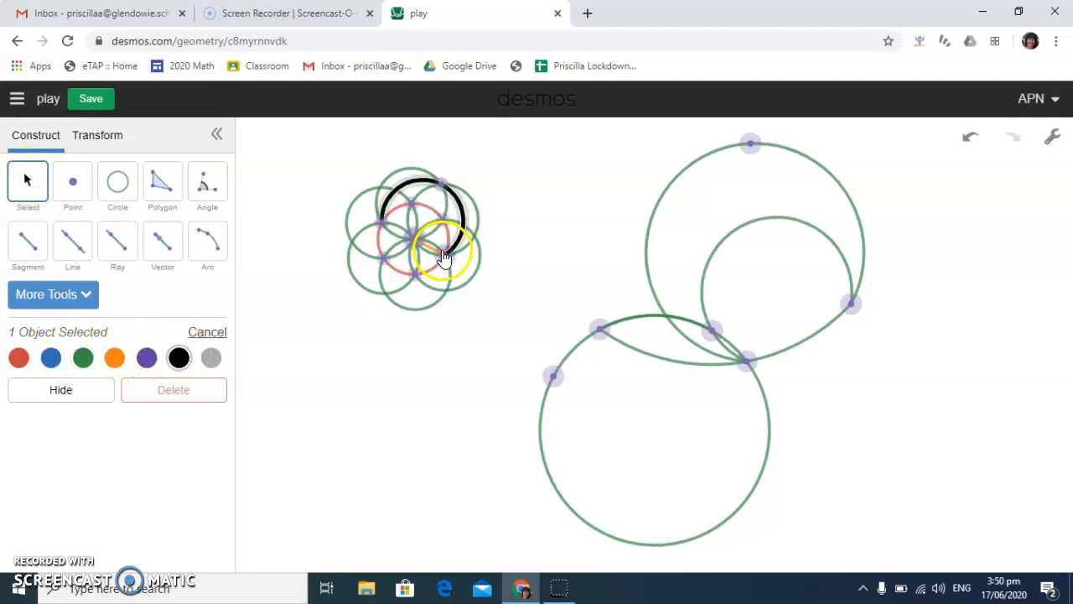
left_click_drag(481, 277, 398, 305)
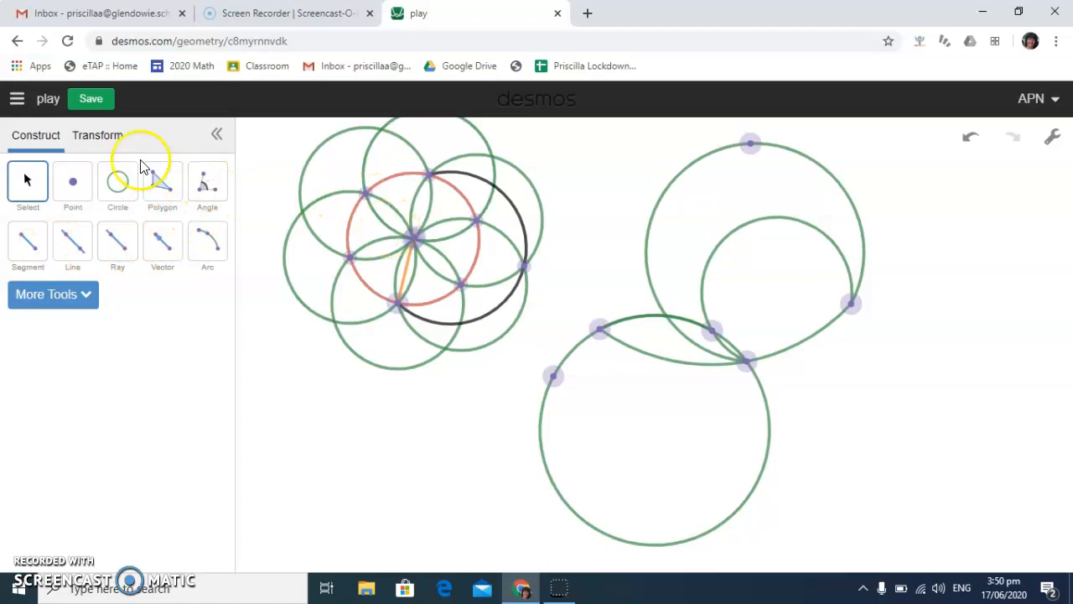
left_click(414, 238)
left_click(414, 238)
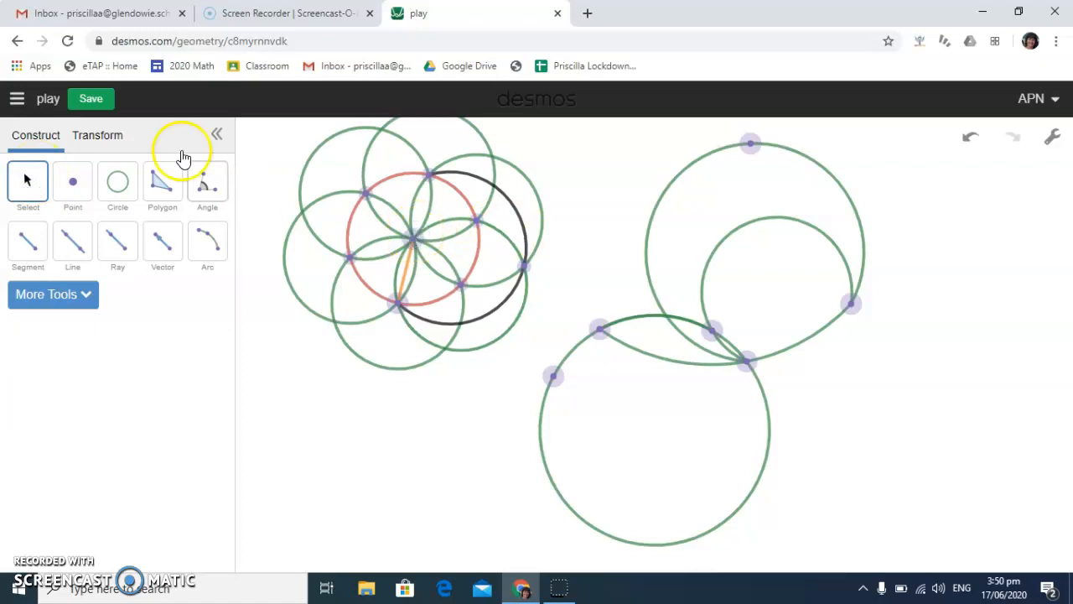
Select all objects on the canvas and delete them
left_click(329, 172)
left_click_drag(329, 173, 1056, 541)
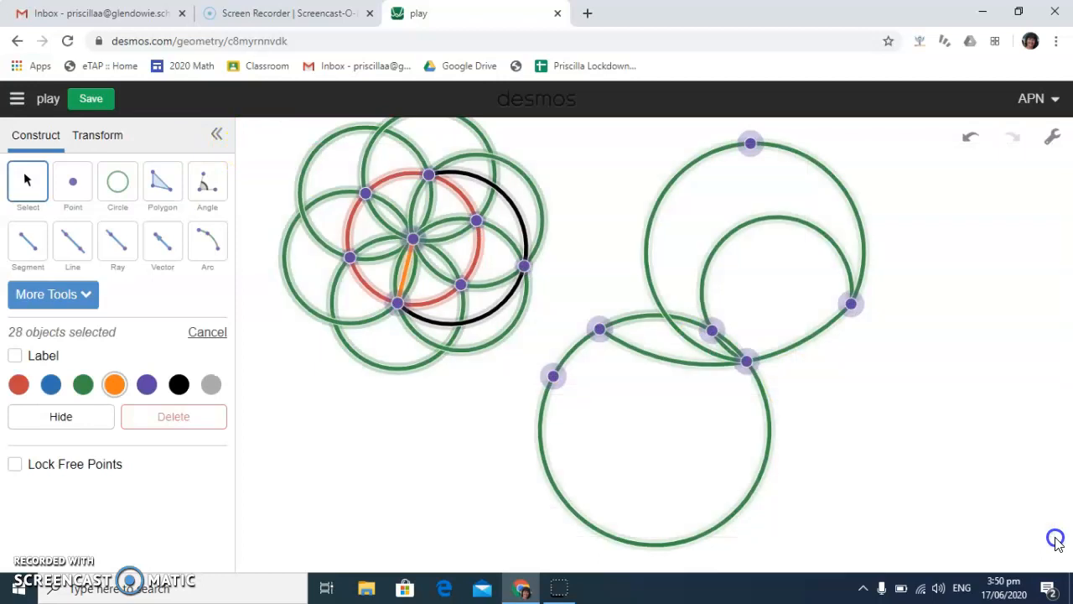
key("Delete")
Draw a horizontal segment and two circles, each centred on one endpoint and passing through the other
left_click(38, 239)
left_click(539, 330)
left_click(721, 331)
left_click(117, 184)
left_click(538, 331)
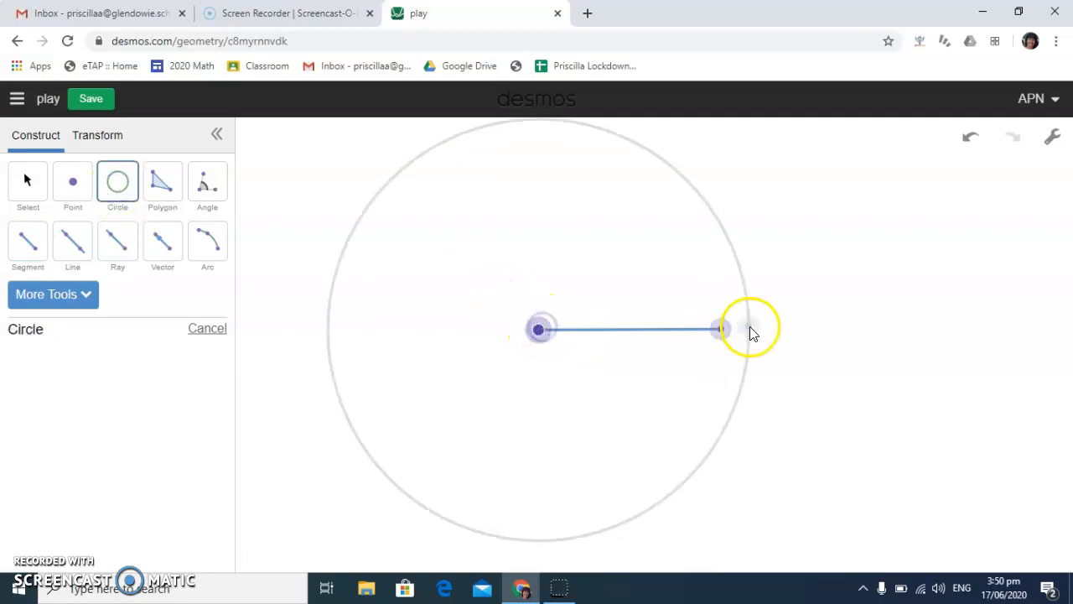
left_click(721, 331)
left_click_drag(722, 330, 538, 329)
Draw a segment from the left circle's centre to a point on that circle, and move that point along the circumference
left_click(24, 240)
left_click(538, 332)
left_click(383, 234)
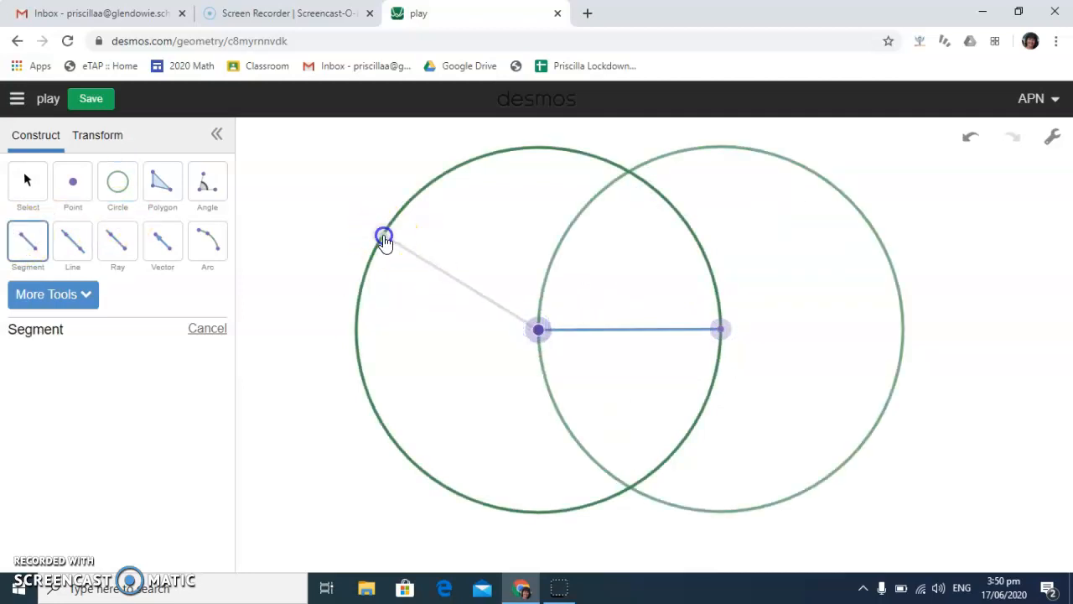
left_click(36, 183)
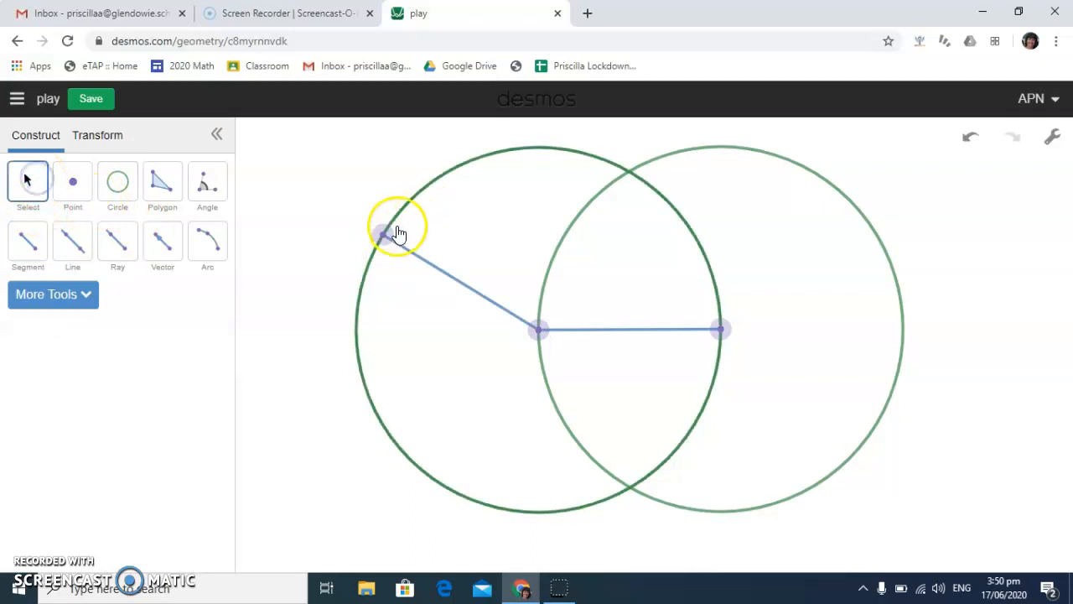
left_click_drag(383, 234, 453, 309)
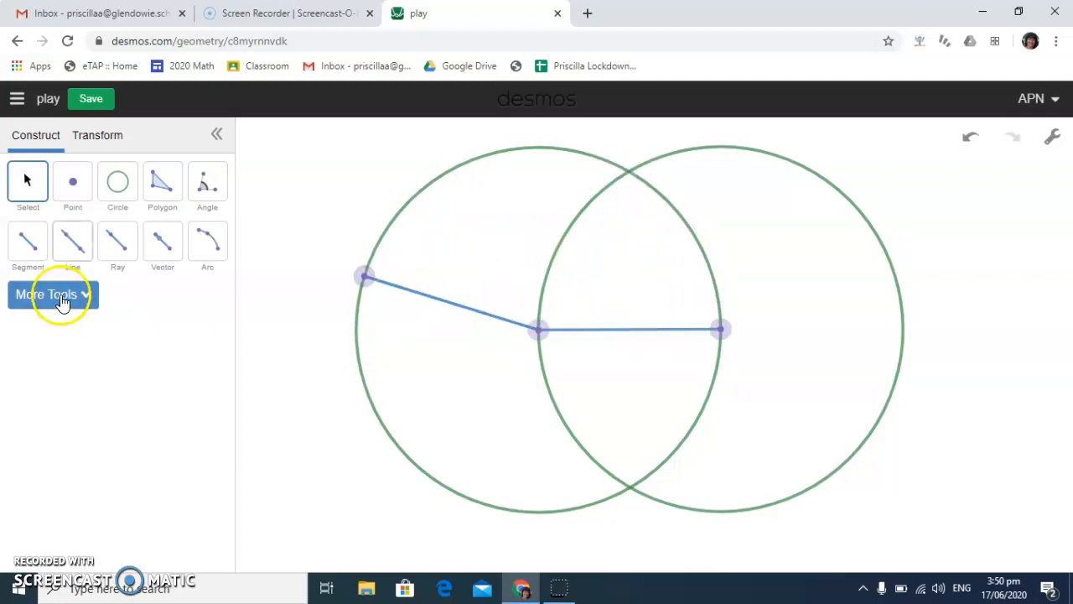
Draw a segment from the right circle's centre to its circumference, and move both slanted segments' outer endpoints near the circles' upper intersection
left_click(28, 242)
left_click(803, 178)
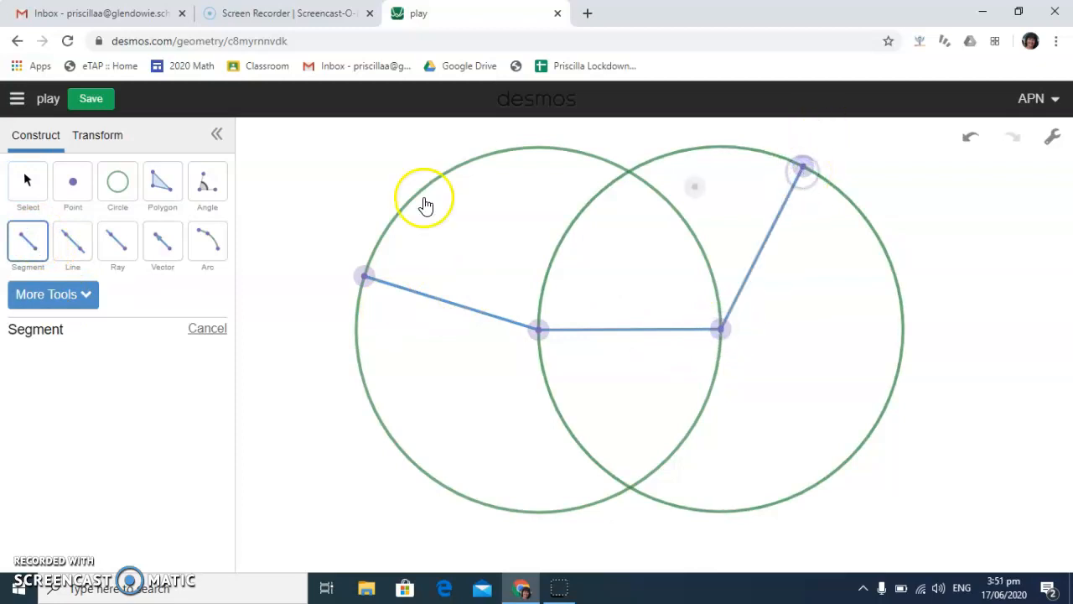
left_click(28, 180)
left_click_drag(803, 169, 666, 235)
left_click(370, 276)
left_click_drag(370, 283, 633, 225)
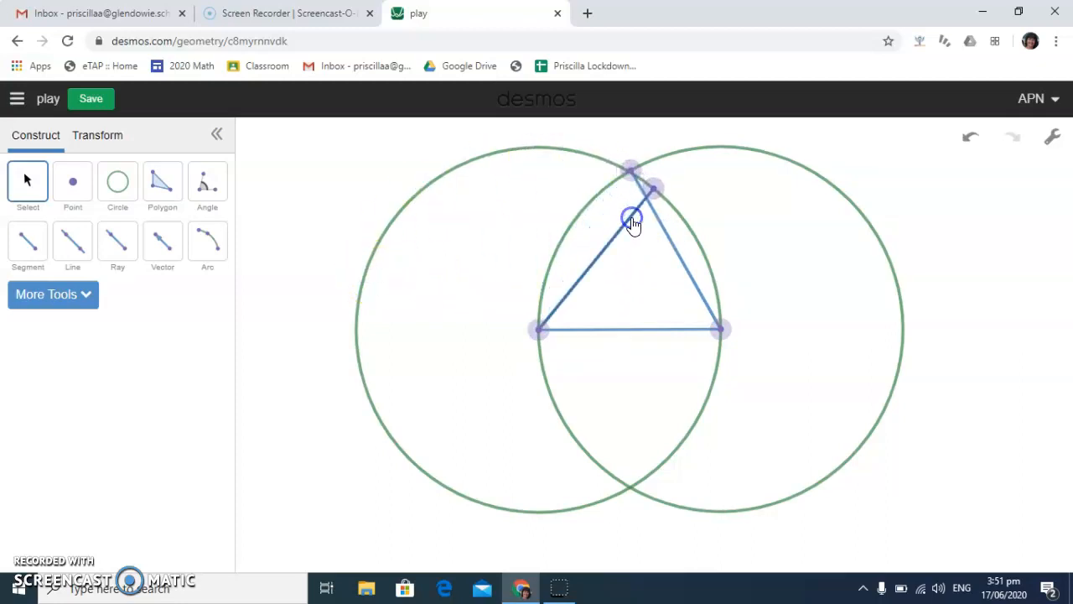
Delete both slanted segments and their outer endpoints, moving the right one's endpoint along its circle before removing it
left_click(626, 227)
left_click(627, 230)
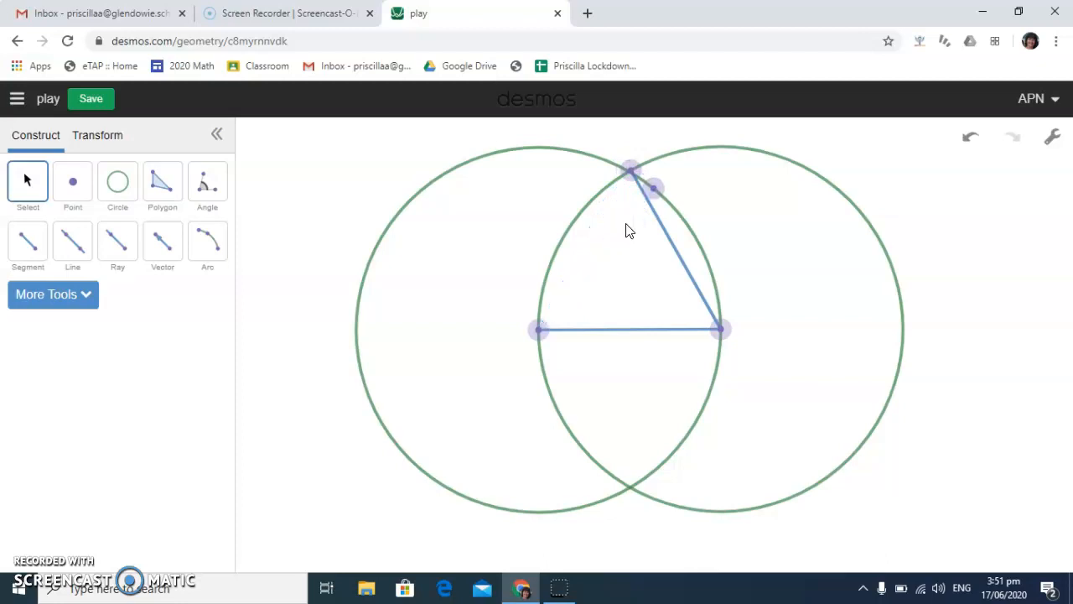
left_click(652, 187)
key("ctrl+z")
left_click_drag(632, 175, 774, 182)
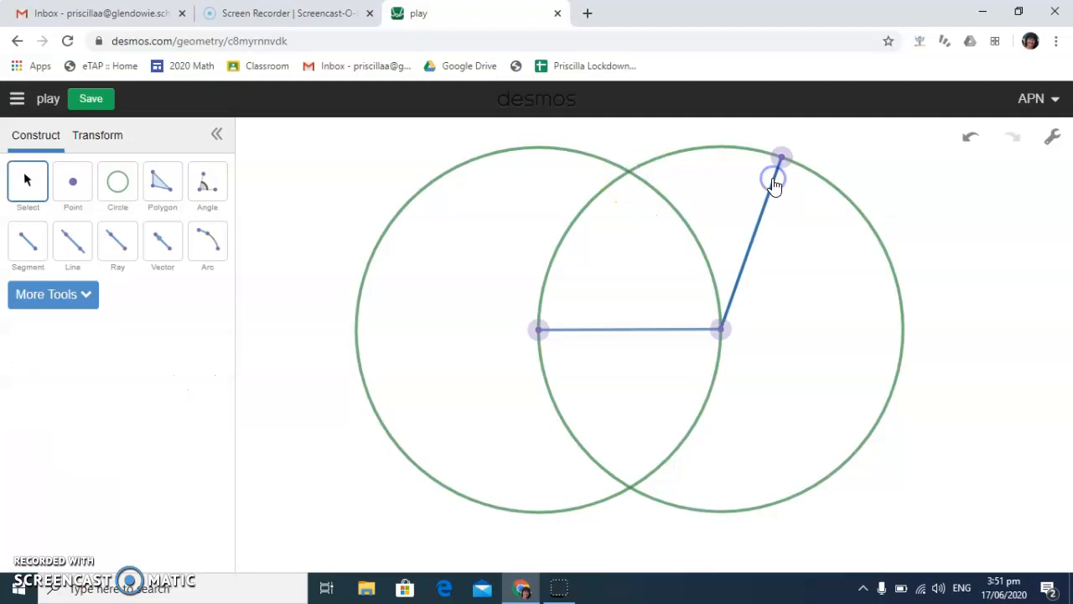
left_click(781, 159)
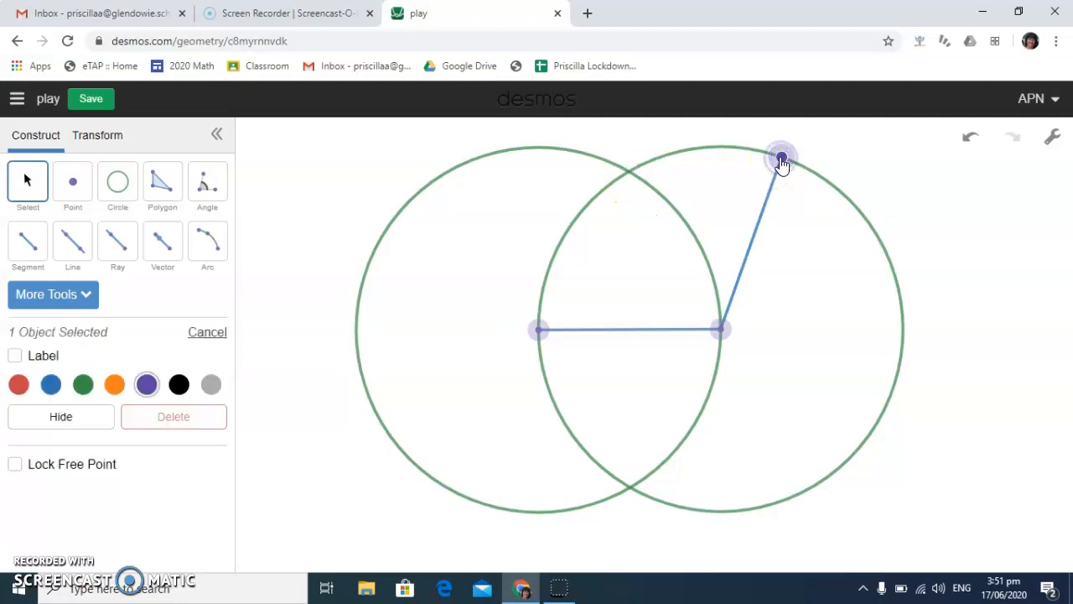
key("Delete")
Draw two segments joining the circles' upper intersection to each circle's centre, closing the triangle on the horizontal segment
left_click(28, 242)
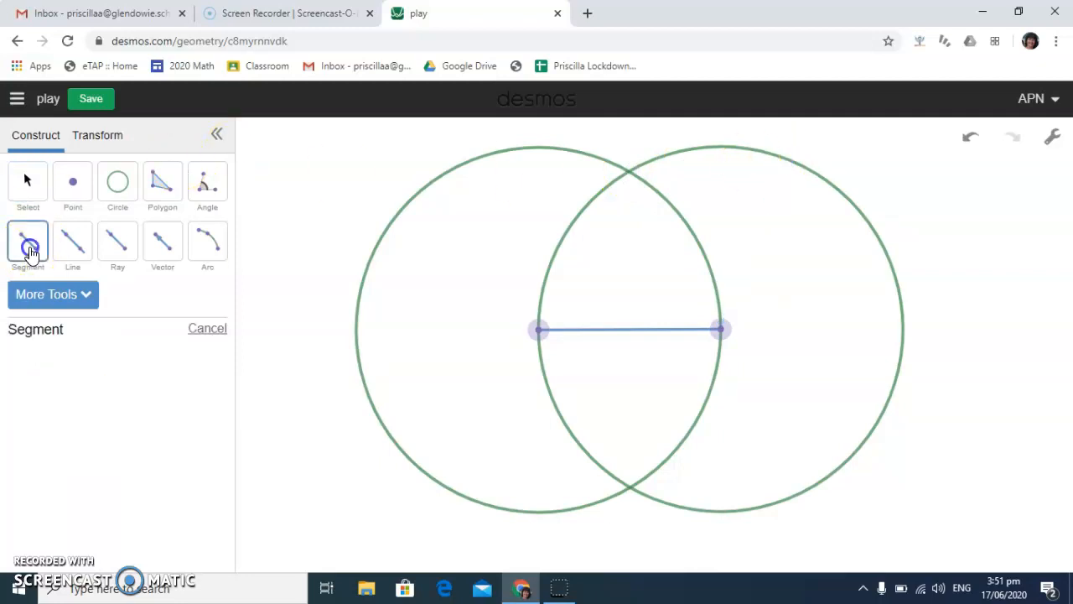
left_click(630, 173)
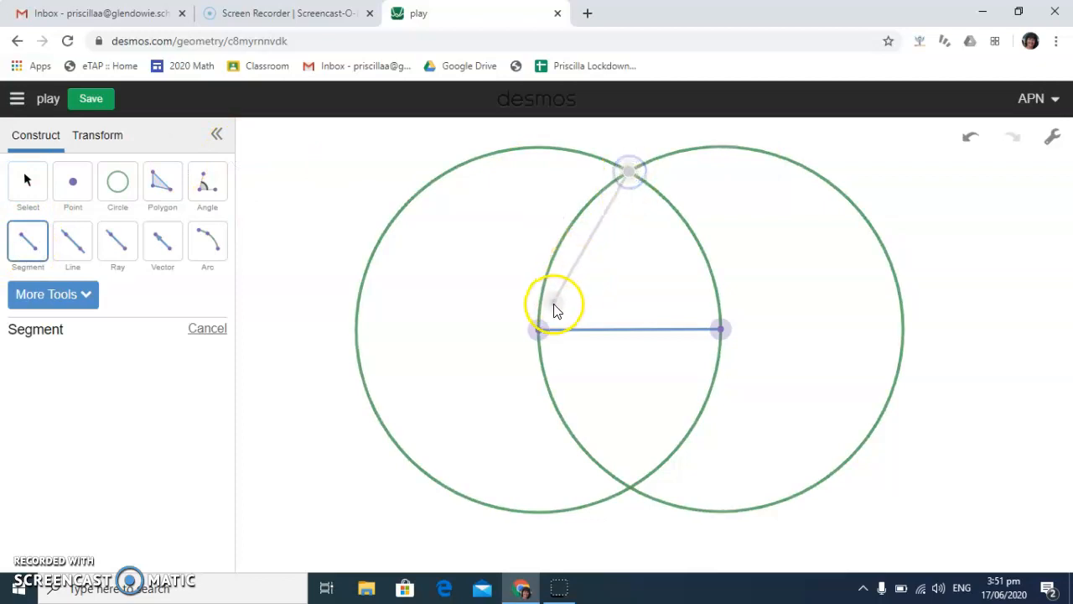
left_click(541, 328)
left_click(633, 172)
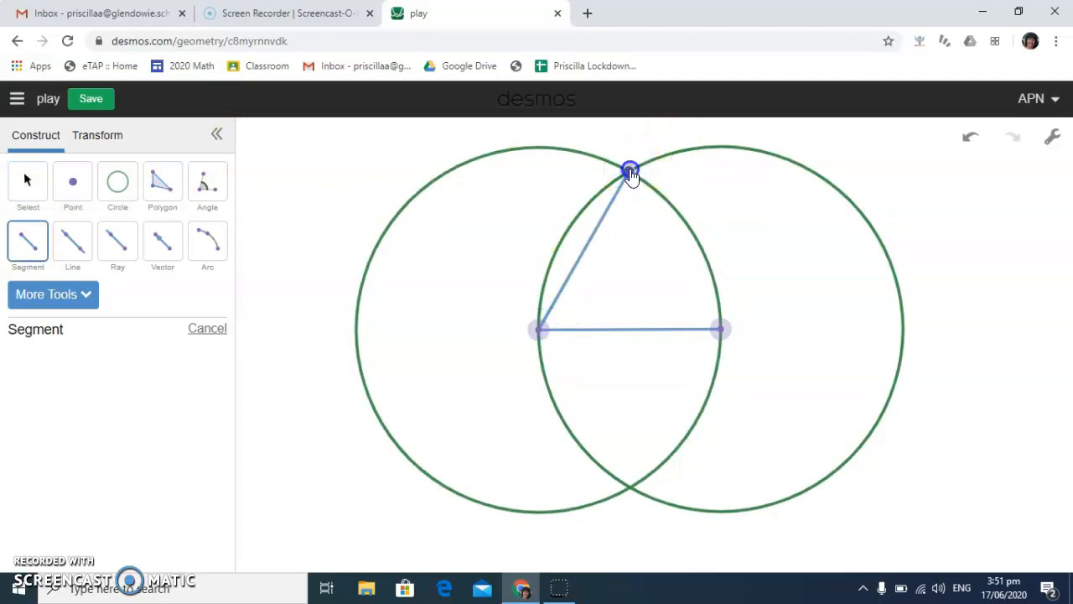
left_click(717, 329)
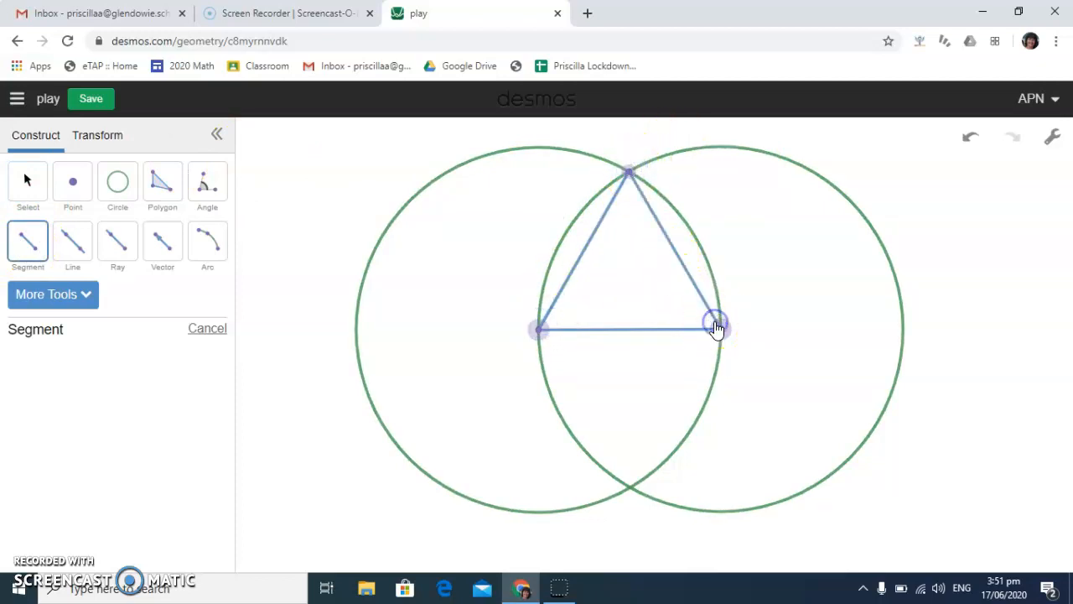
Measure the triangle's three interior angles, at both circle centres and at the upper intersection
left_click(208, 183)
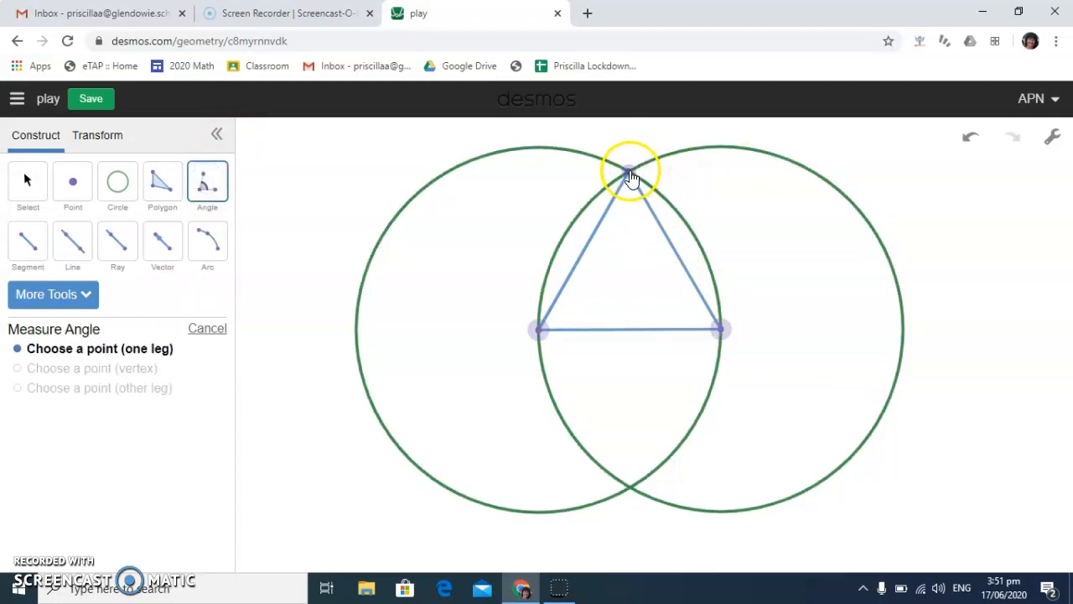
left_click(631, 175)
left_click(541, 331)
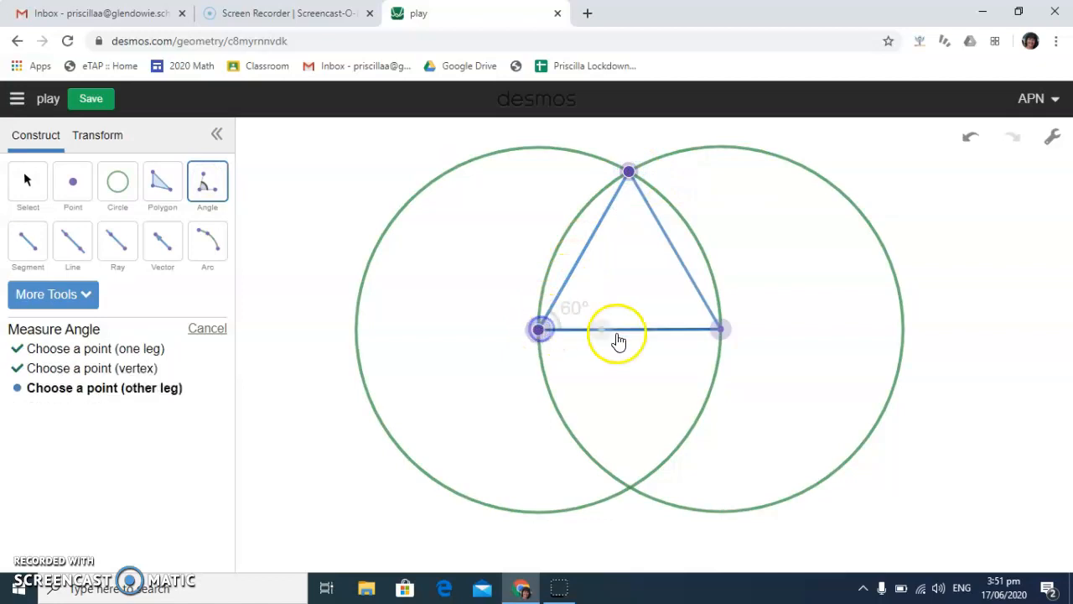
left_click(718, 332)
left_click(540, 329)
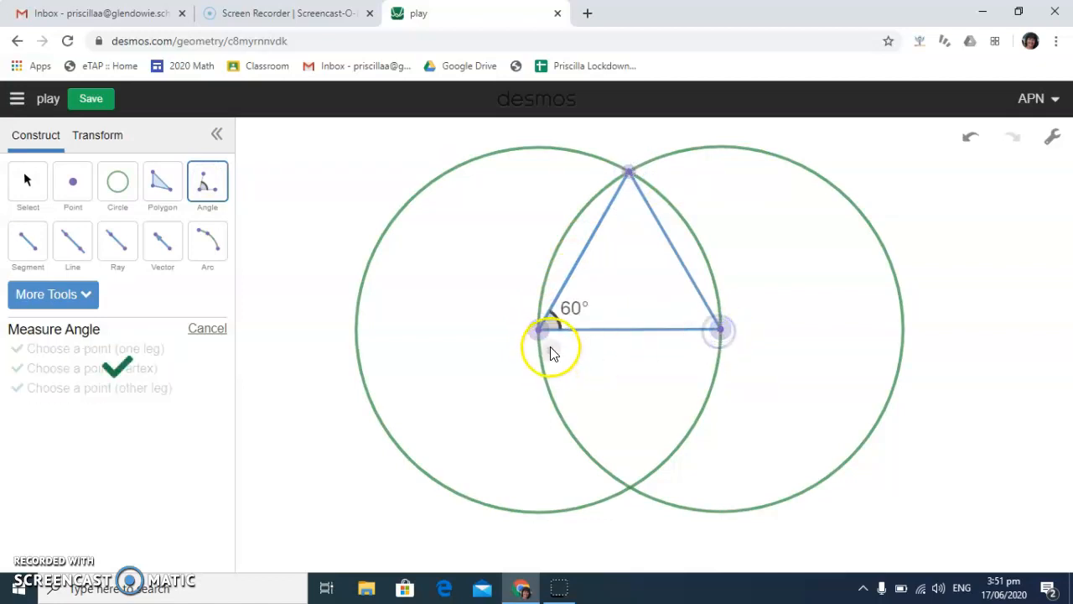
left_click(719, 330)
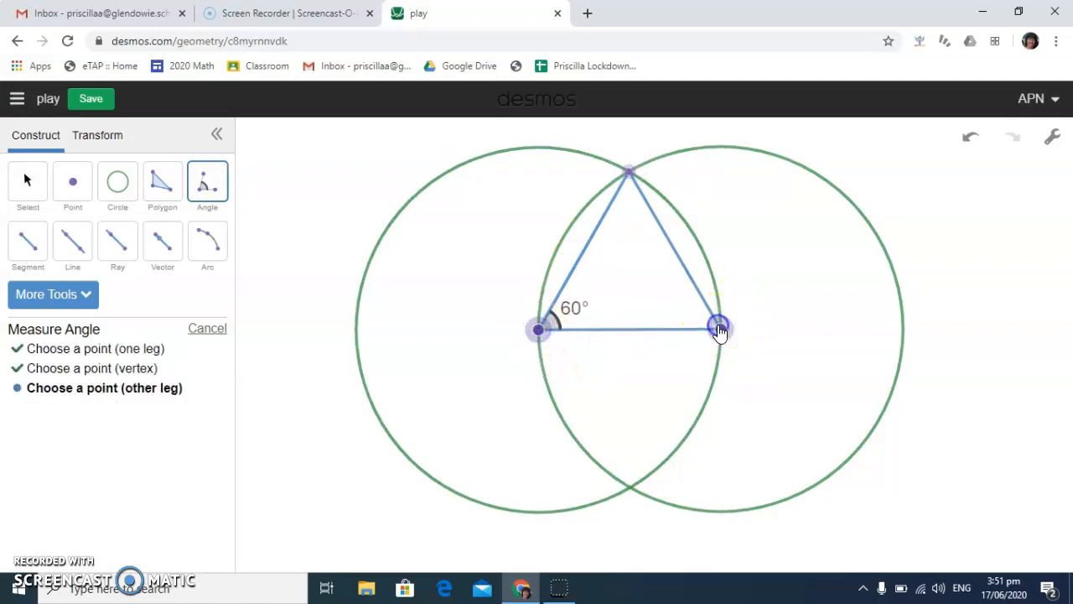
left_click(630, 176)
left_click(538, 329)
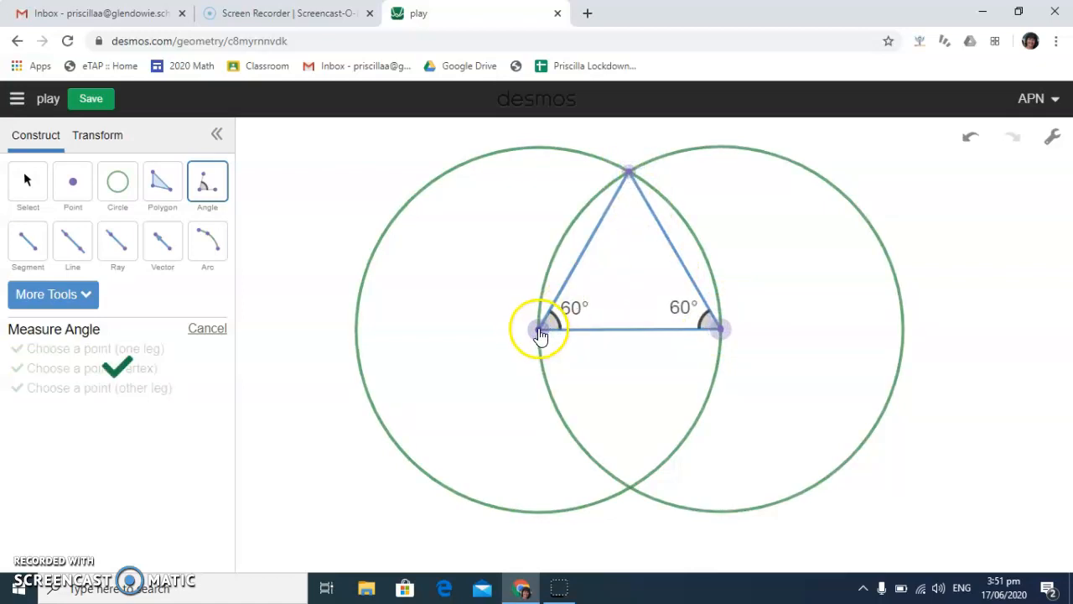
left_click(629, 172)
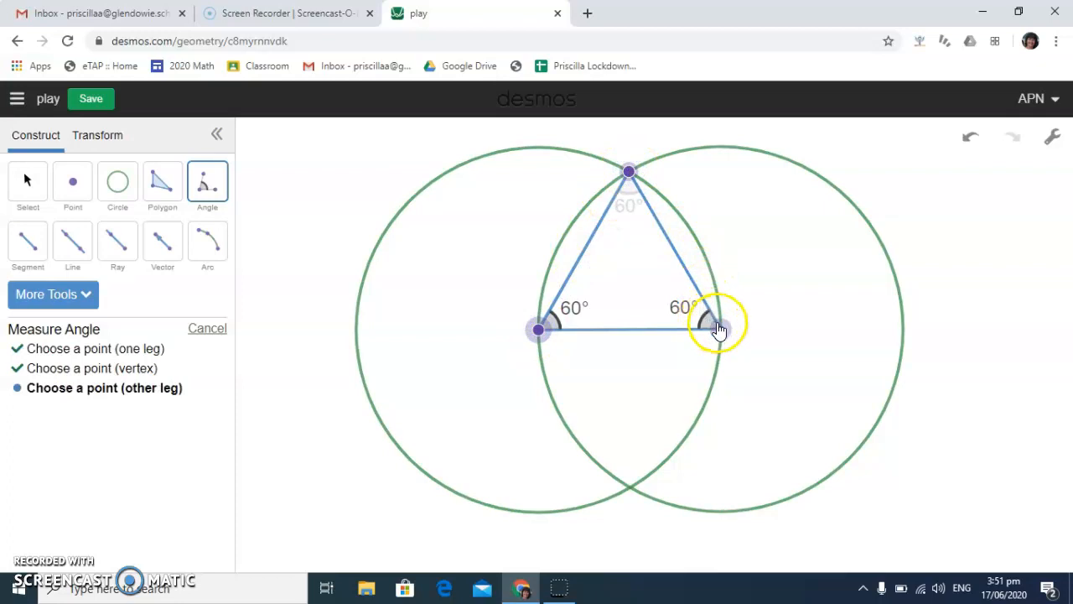
left_click(723, 333)
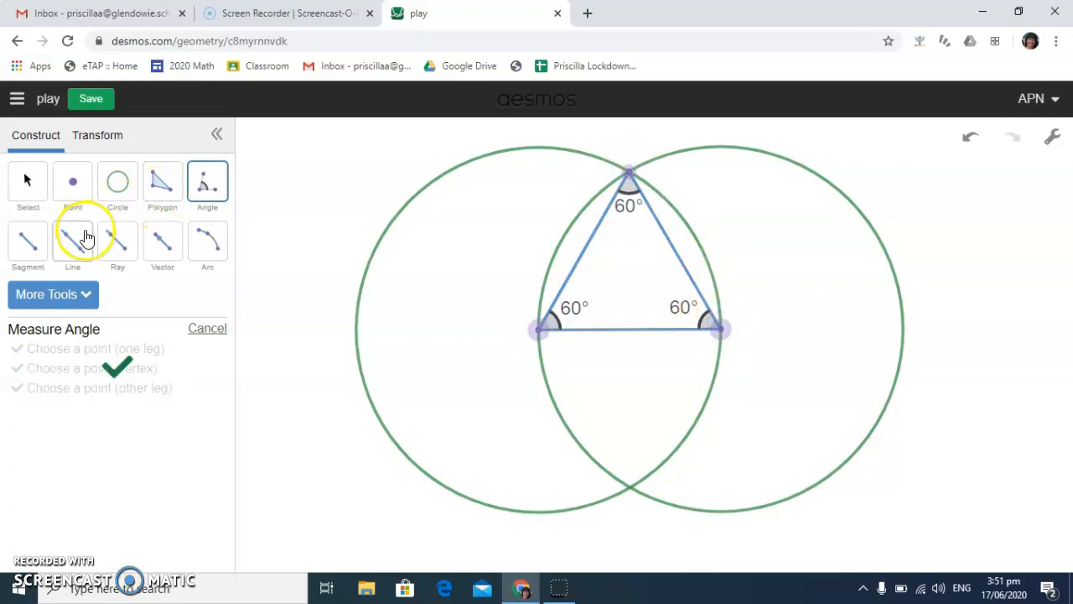
Draw a vertical segment from the circles' upper intersection to their lower intersection
left_click(26, 242)
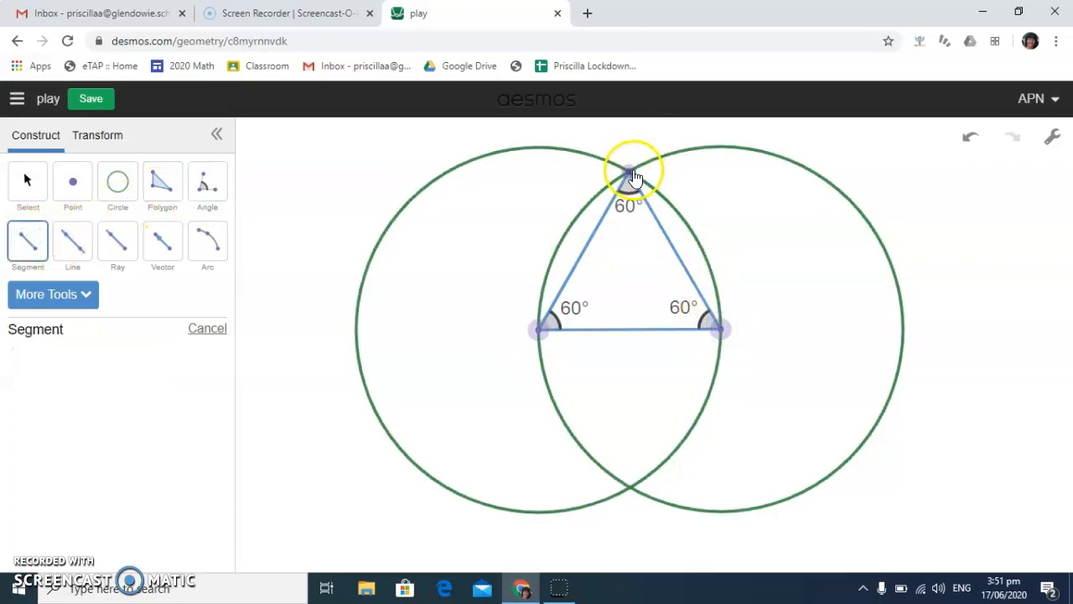
left_click_drag(631, 174, 633, 493)
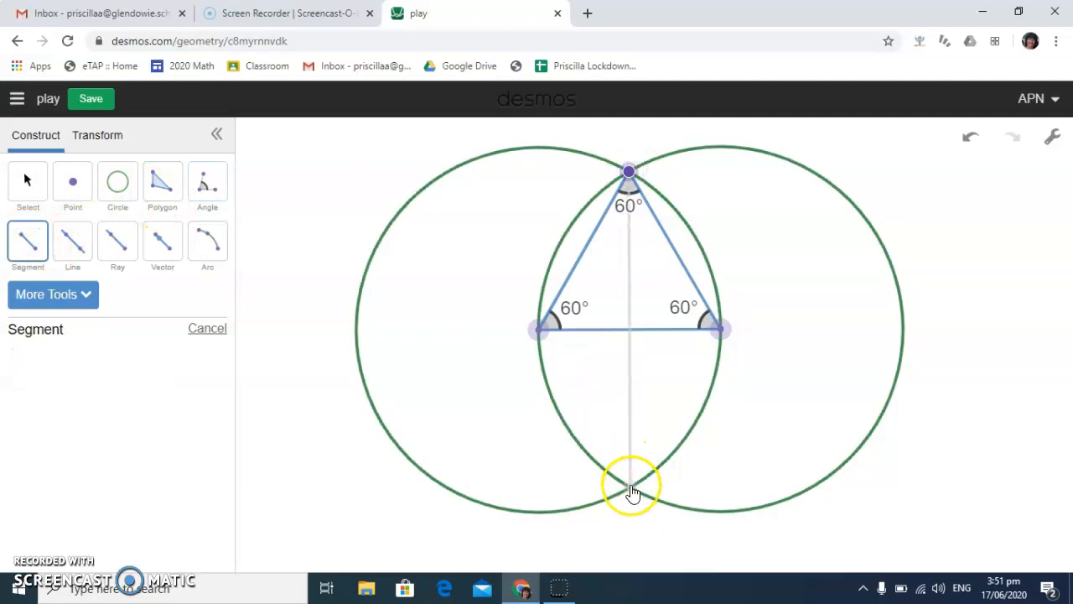
left_click(632, 489)
left_click(115, 270)
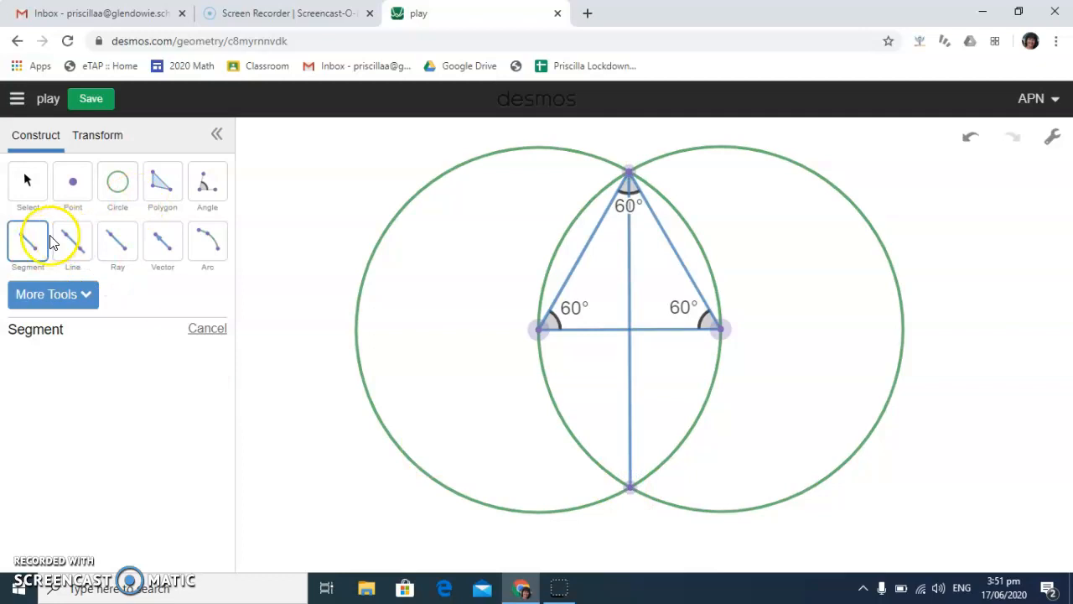
Create a filled triangular polygon from the two circle centres and the circles' lower intersection
left_click(163, 188)
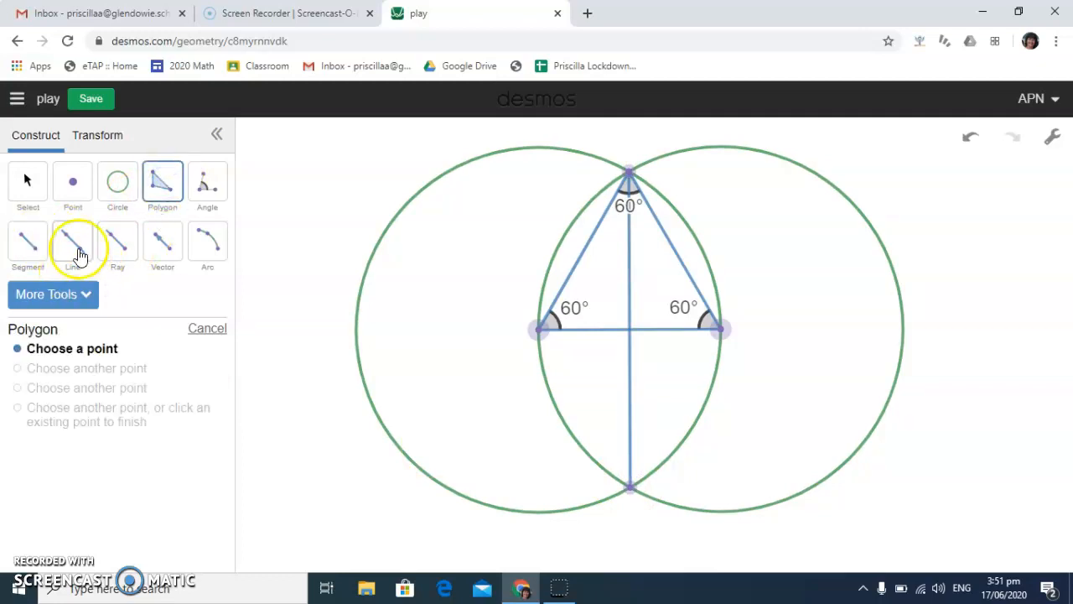
left_click(541, 333)
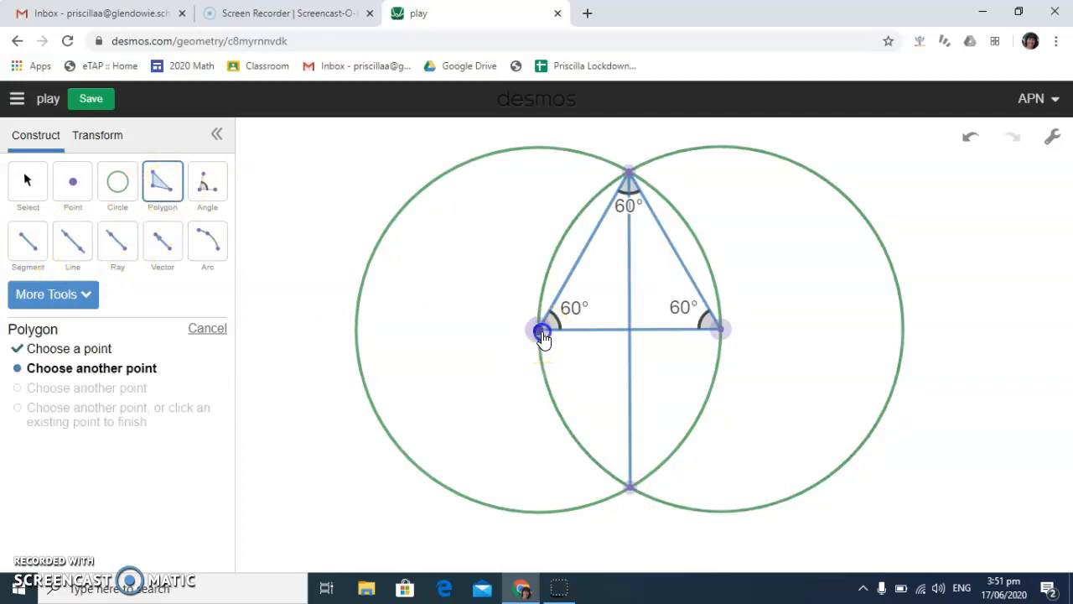
left_click(631, 487)
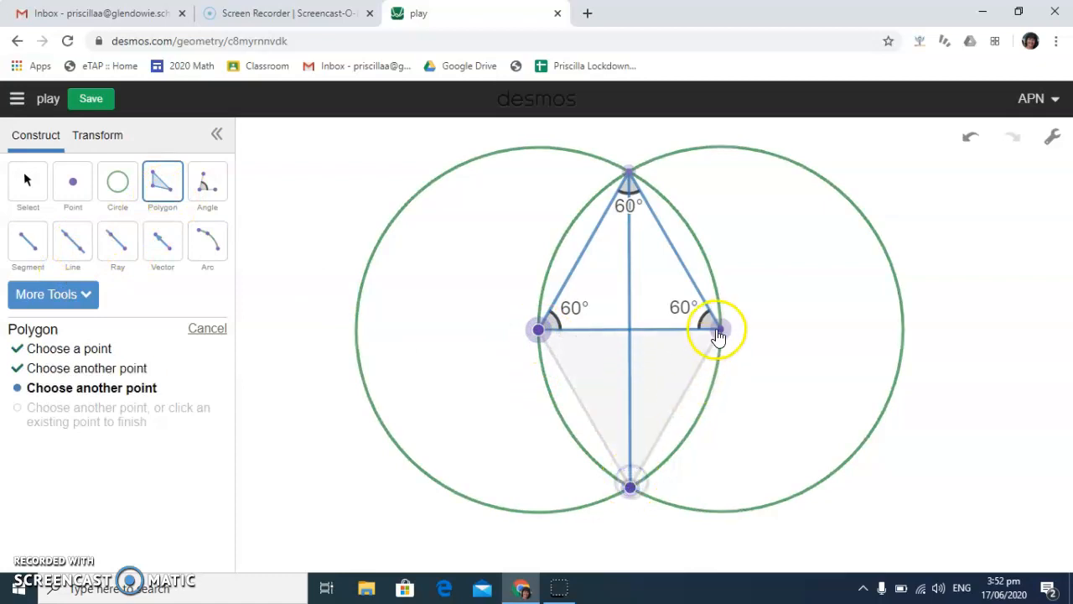
left_click(717, 330)
left_click(540, 332)
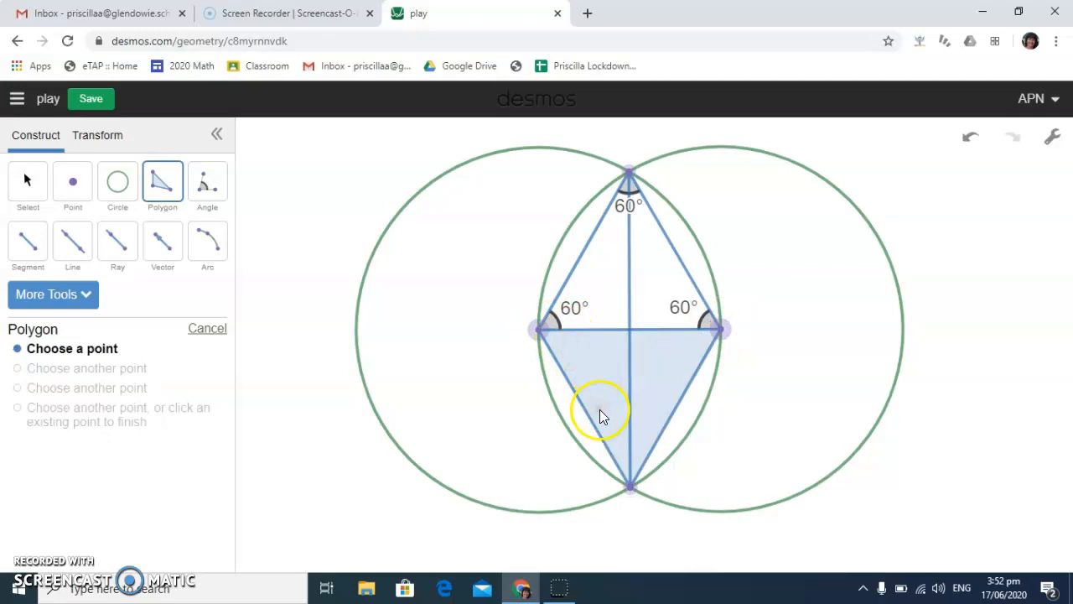
Measure the lower triangle's left half-angle at its bottom vertex and the angle right of and below the crossing of the horizontal and vertical segments
left_click(28, 180)
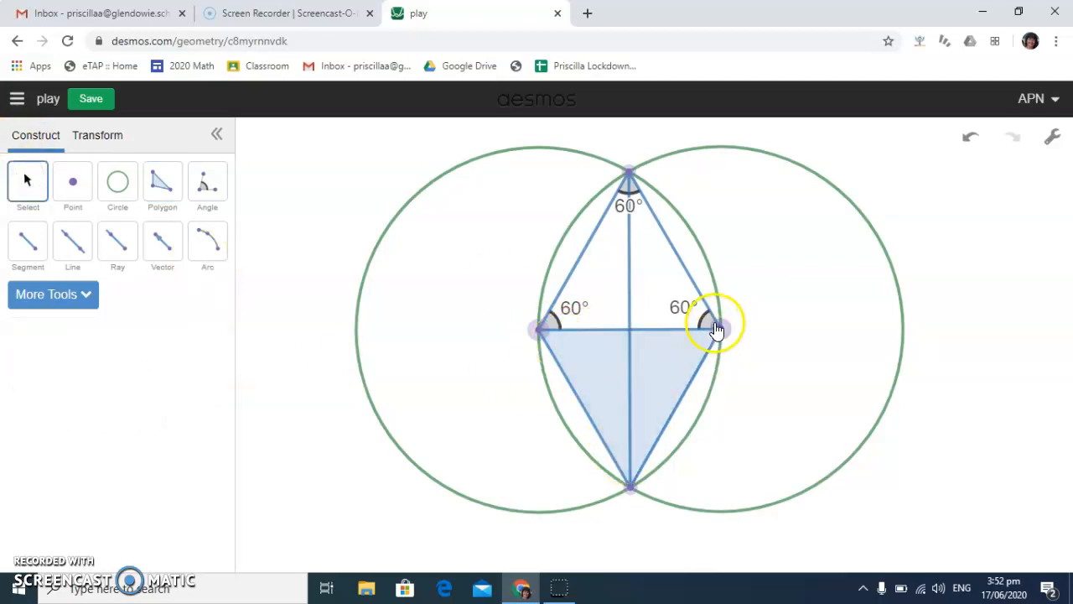
left_click(207, 183)
left_click(542, 333)
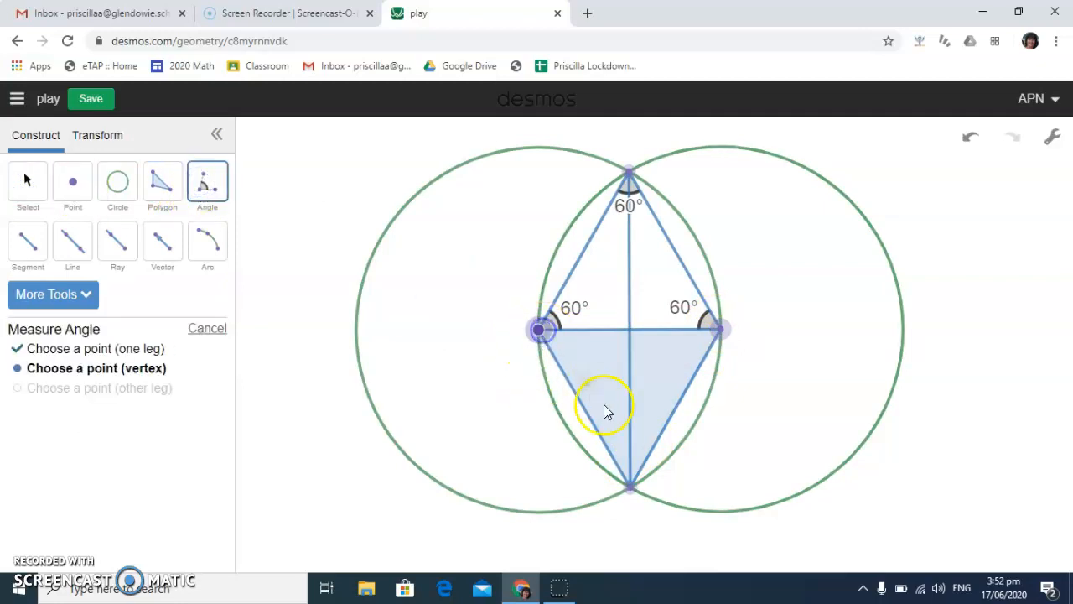
left_click(629, 485)
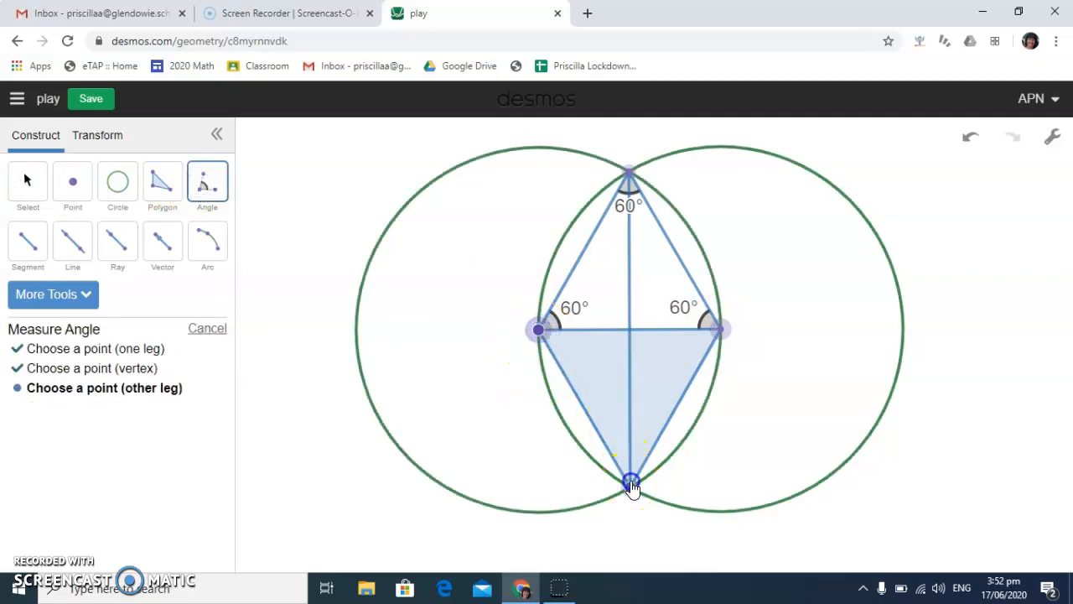
left_click(631, 332)
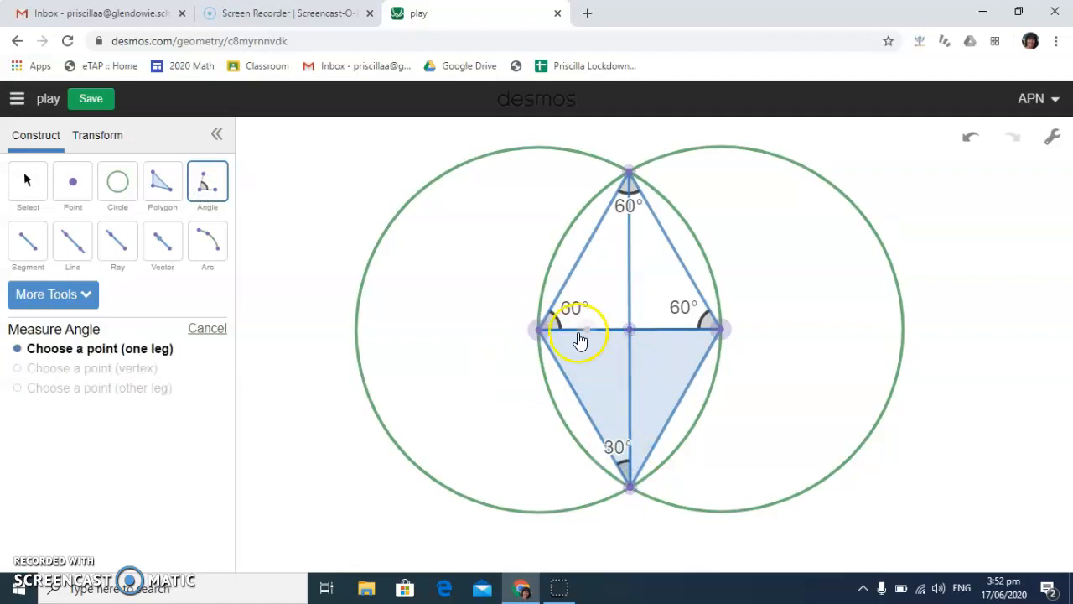
left_click(723, 329)
left_click(629, 329)
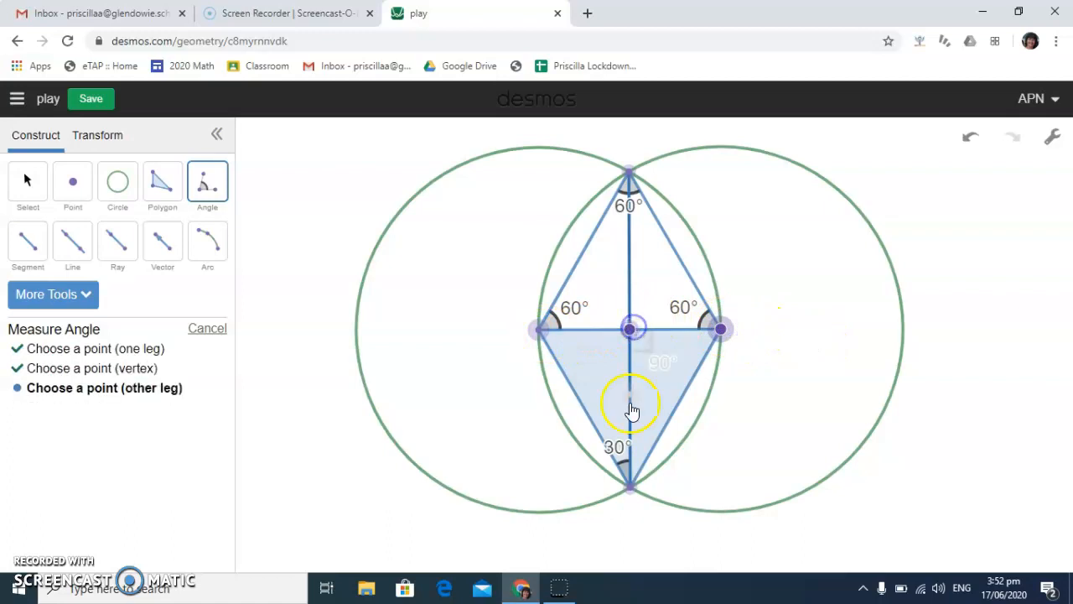
left_click(631, 487)
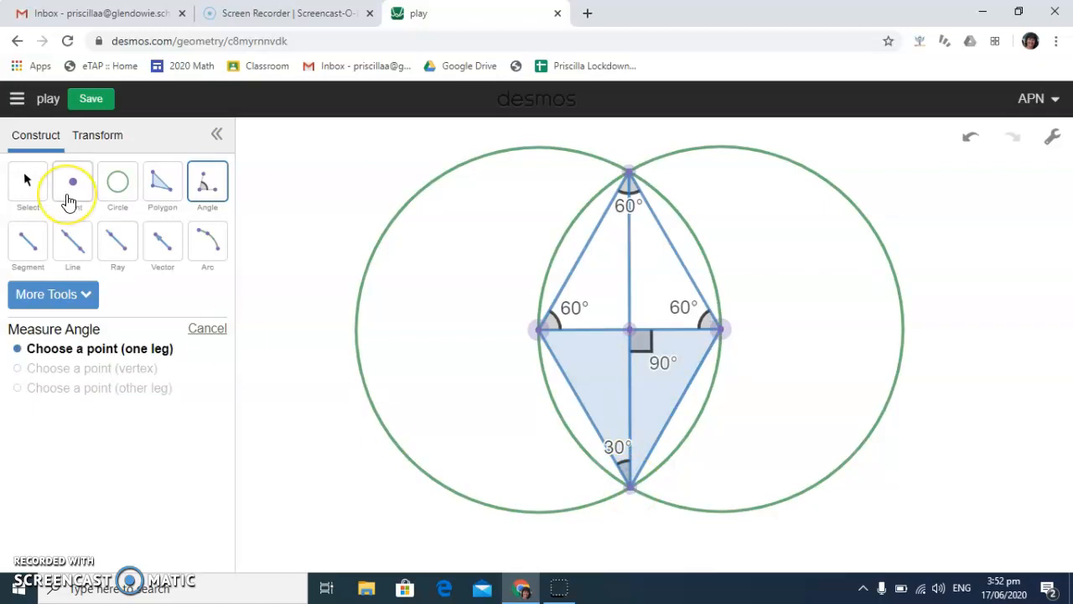
Draw five circles through the right circle's centre, centred on successive intersections around that circle, from the upper intersection clockwise to the lower one
left_click(117, 181)
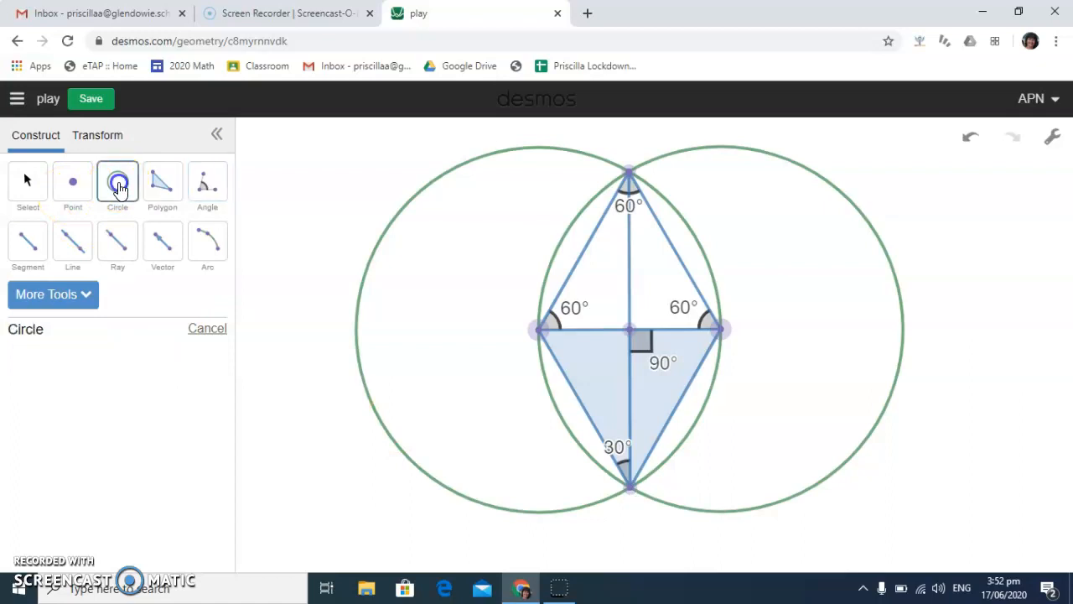
left_click_drag(629, 174, 720, 331)
left_click(720, 331)
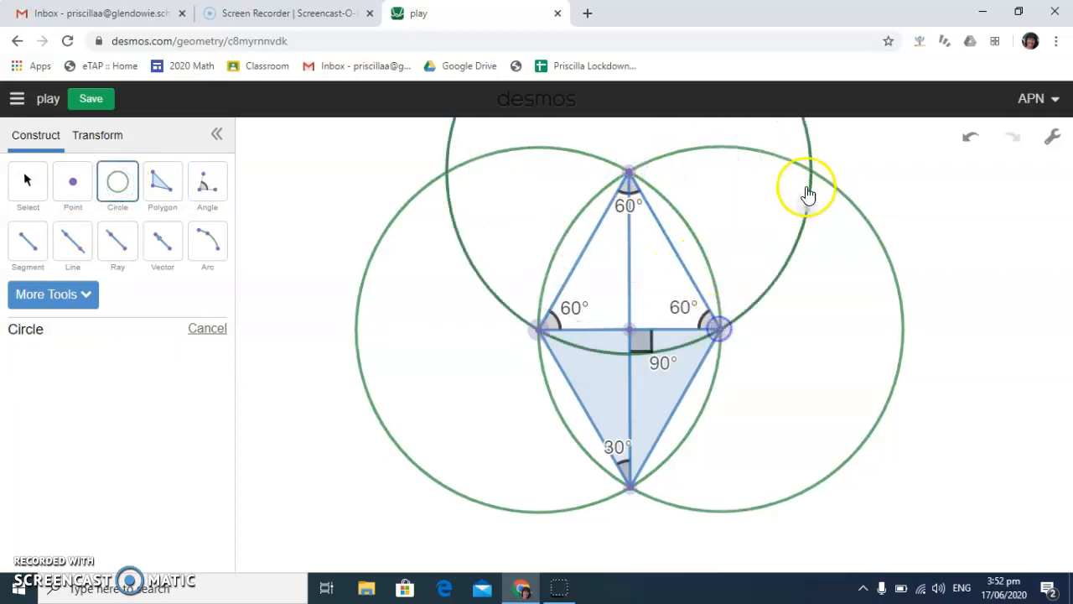
left_click(806, 171)
left_click(718, 331)
left_click(899, 327)
left_click(720, 329)
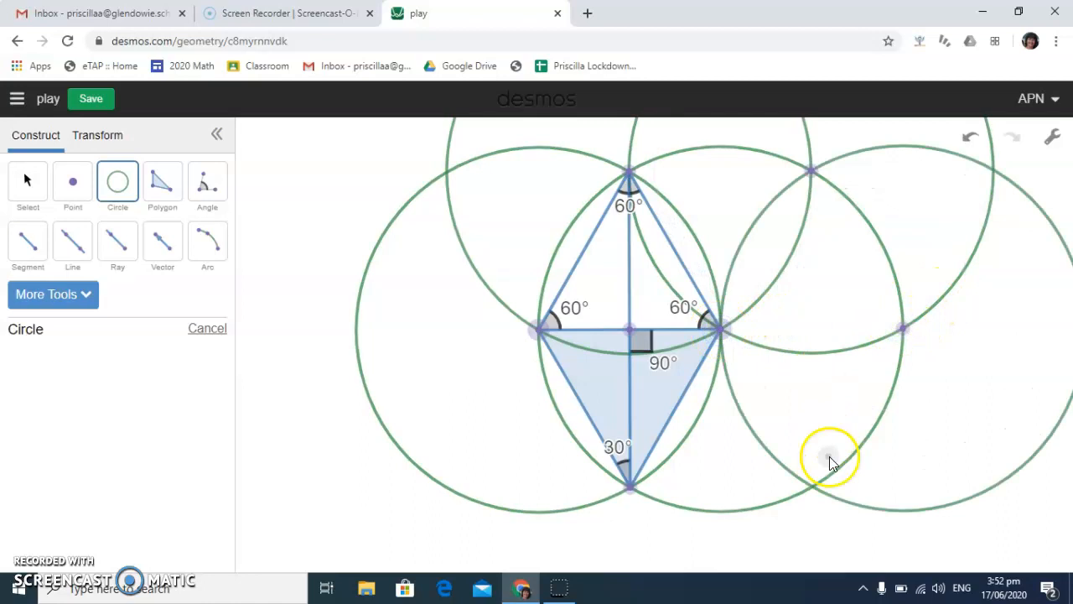
left_click(816, 486)
left_click(720, 329)
left_click(631, 488)
left_click(719, 330)
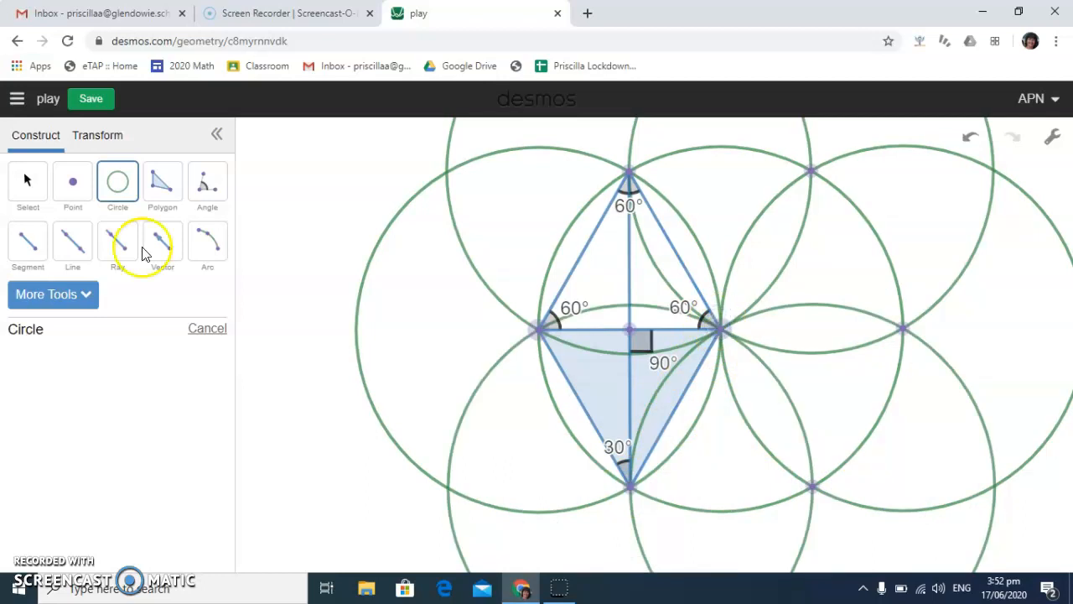
Create a filled hexagonal polygon through the six surrounding circle centres on the middle circle's circumference
left_click(162, 181)
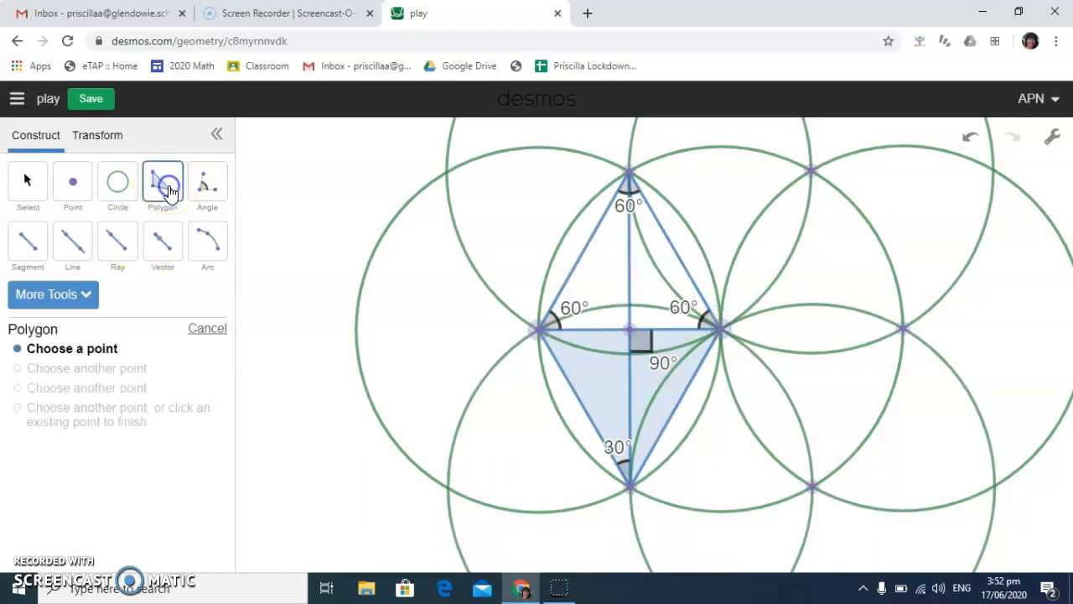
left_click(630, 173)
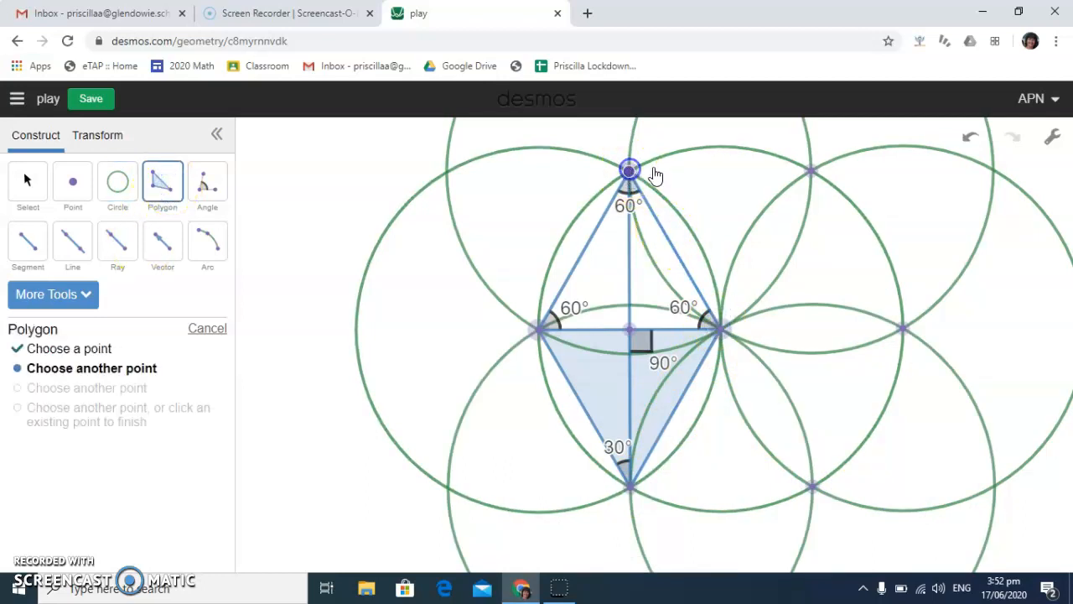
left_click(809, 173)
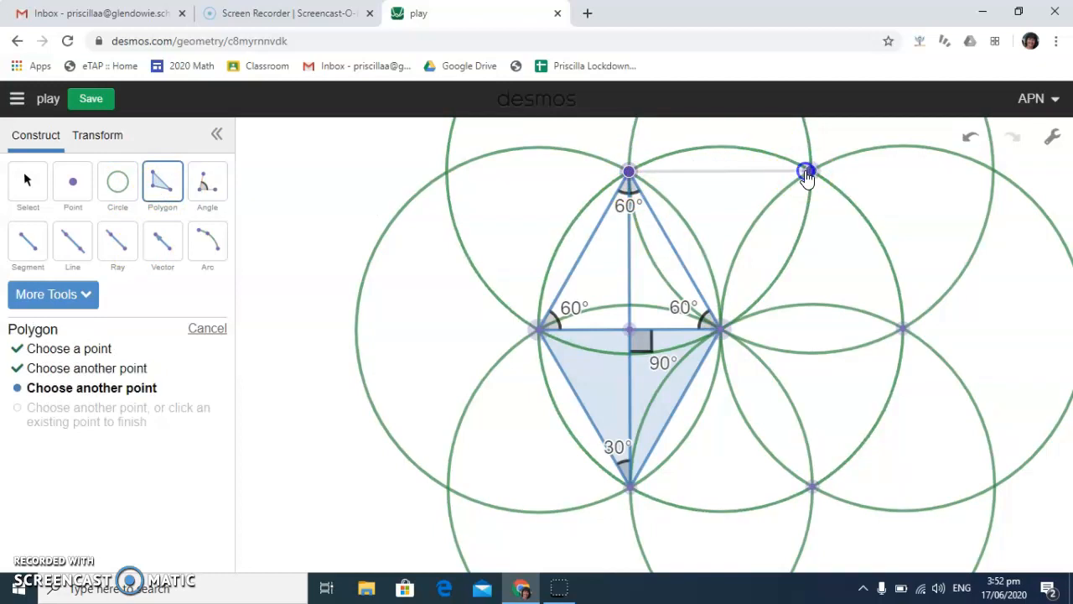
left_click(902, 329)
left_click(812, 483)
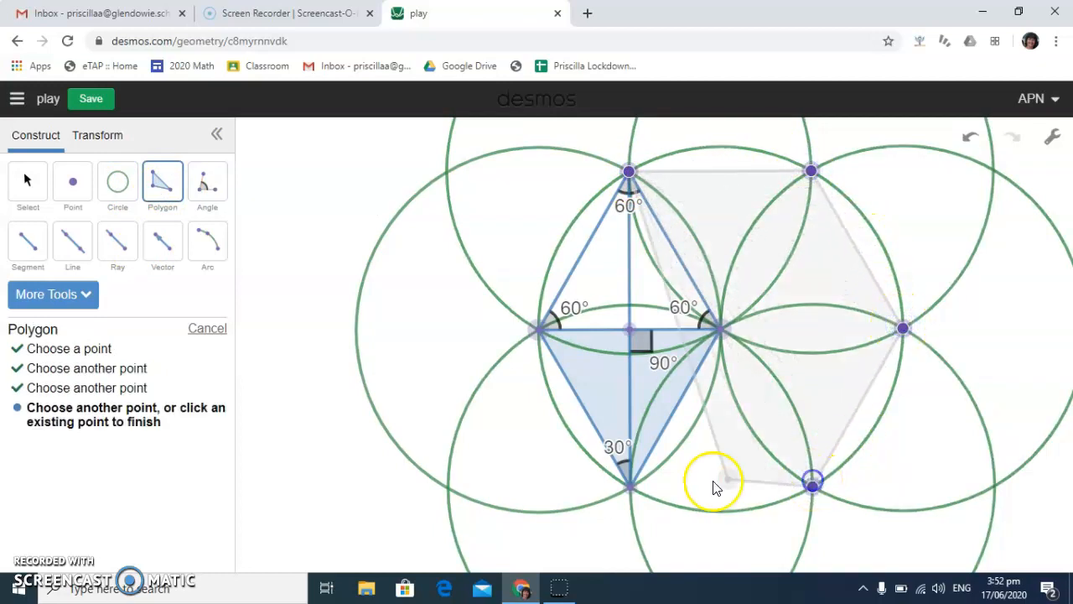
left_click(629, 487)
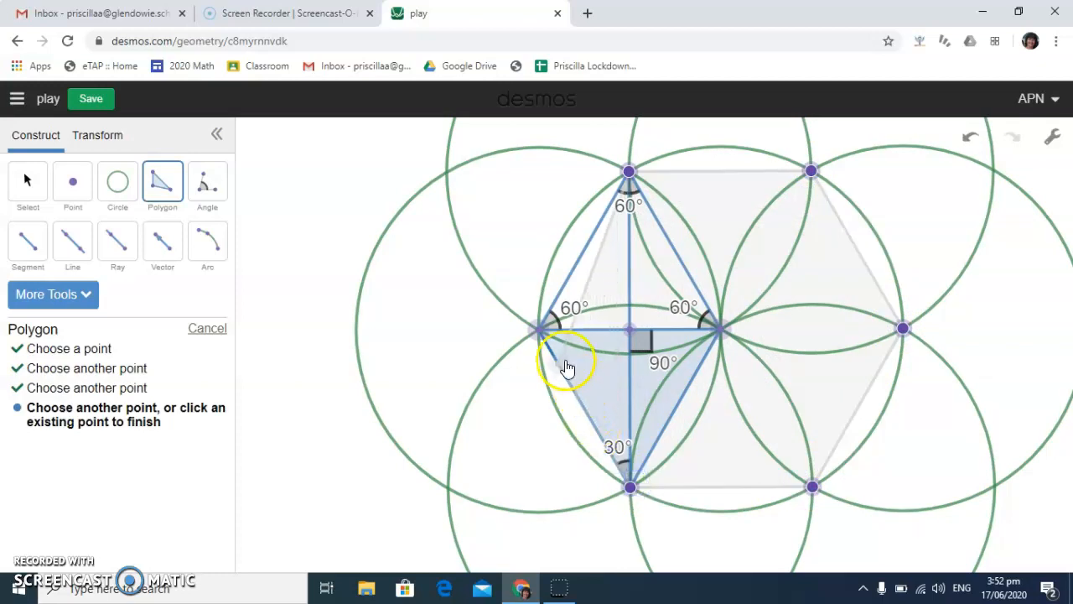
left_click(543, 336)
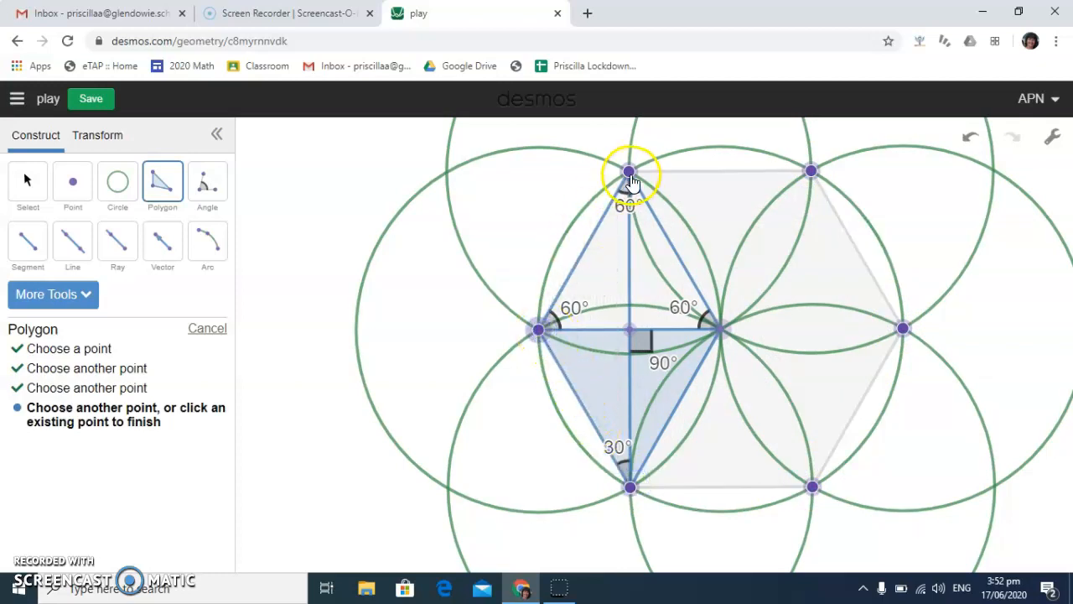
left_click(631, 176)
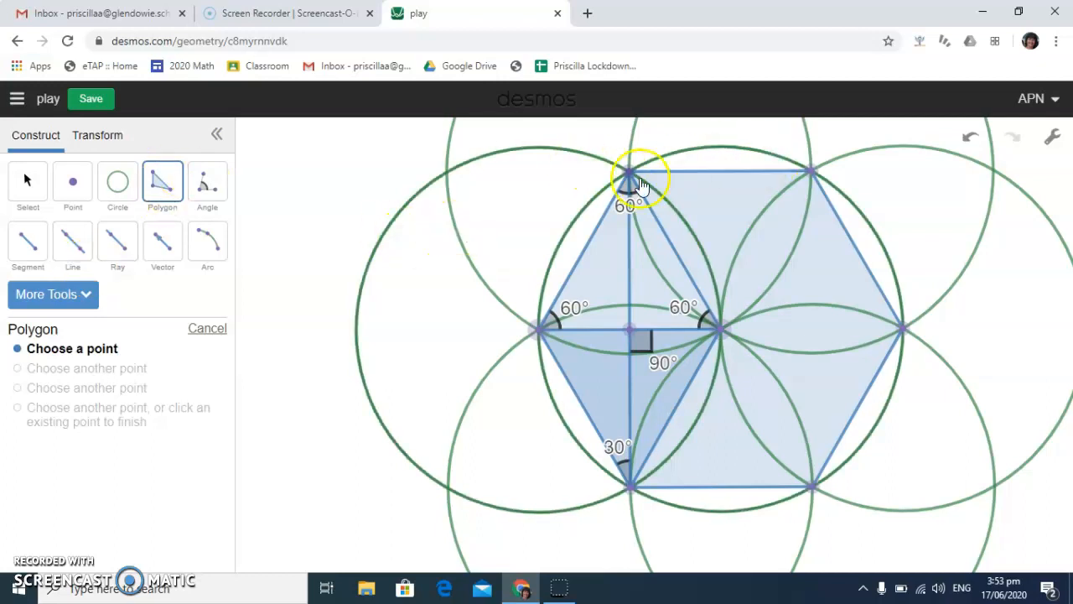
Create two filled triangular polygons joining the hexagon's centre to its top edge and to its upper-right edge
left_click(630, 174)
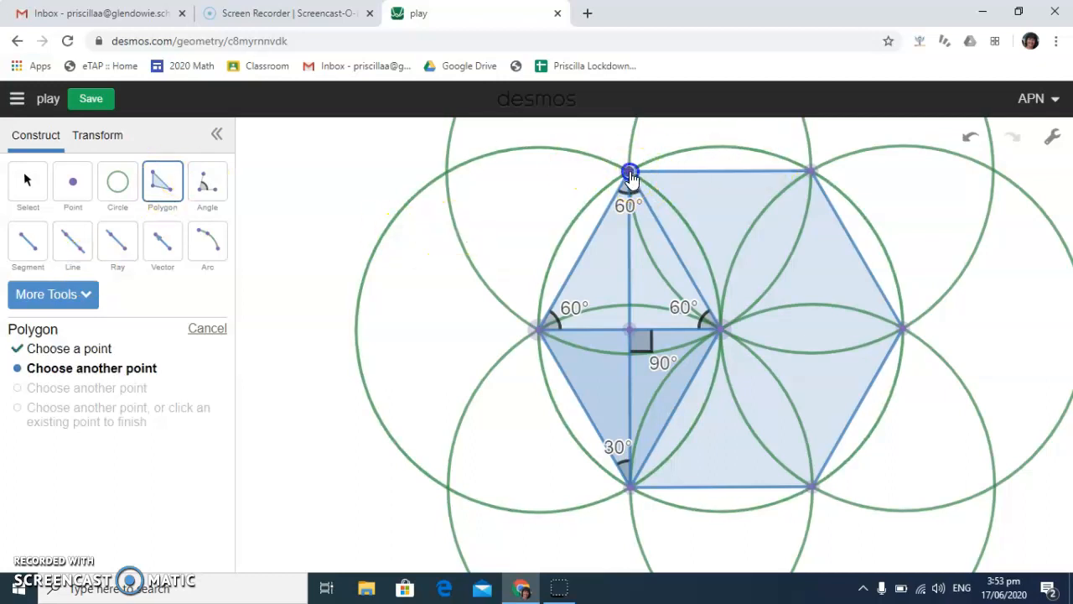
left_click(720, 327)
left_click(811, 172)
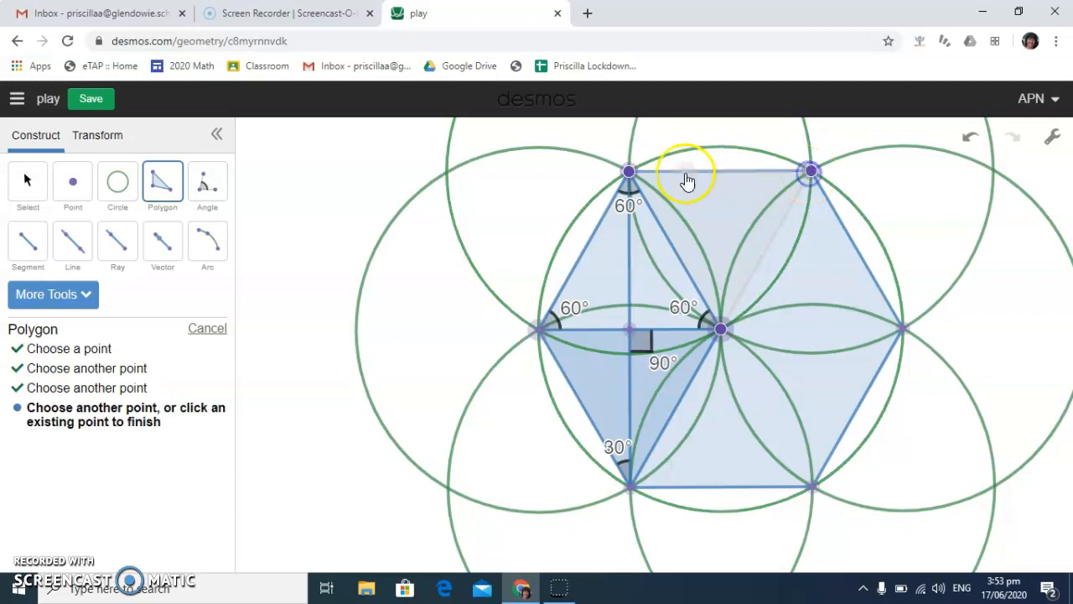
left_click(627, 175)
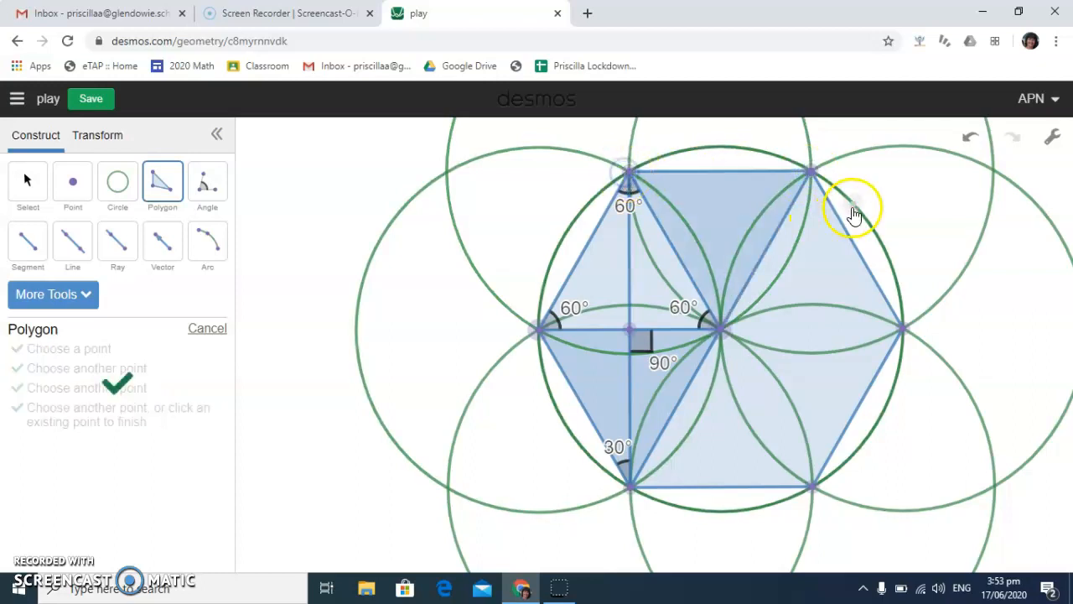
left_click(811, 170)
left_click(902, 328)
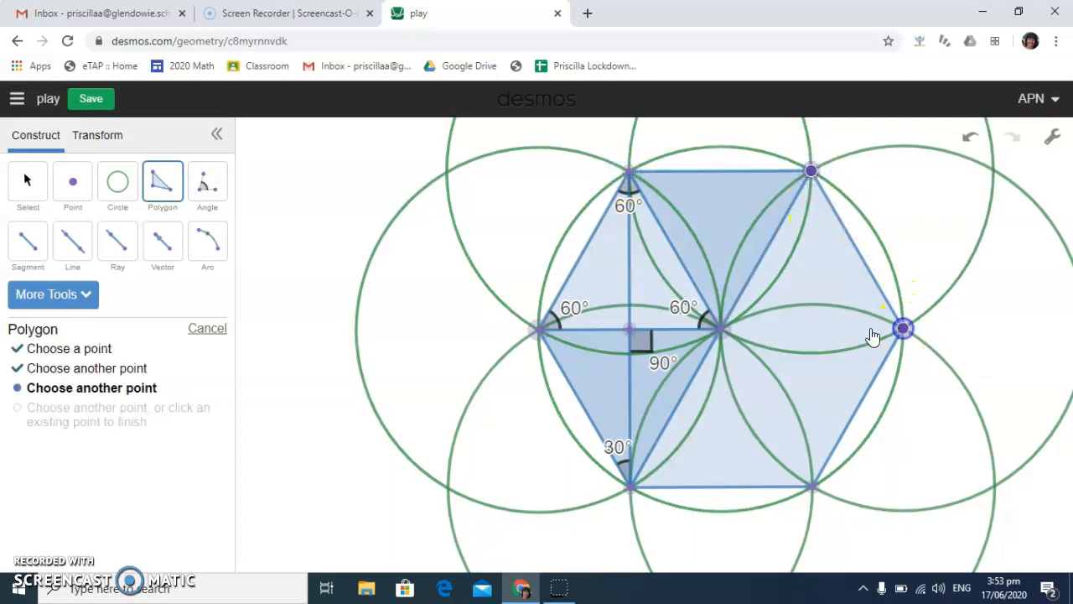
left_click(722, 329)
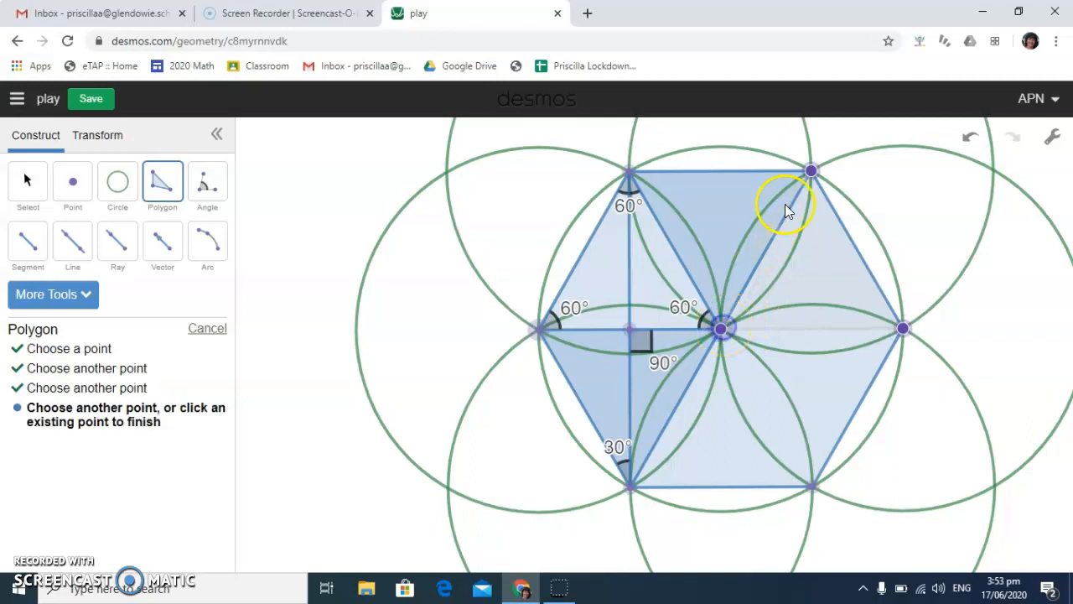
left_click(811, 171)
Delete the large filled hexagonal polygon that lies behind the triangles
left_click(26, 179)
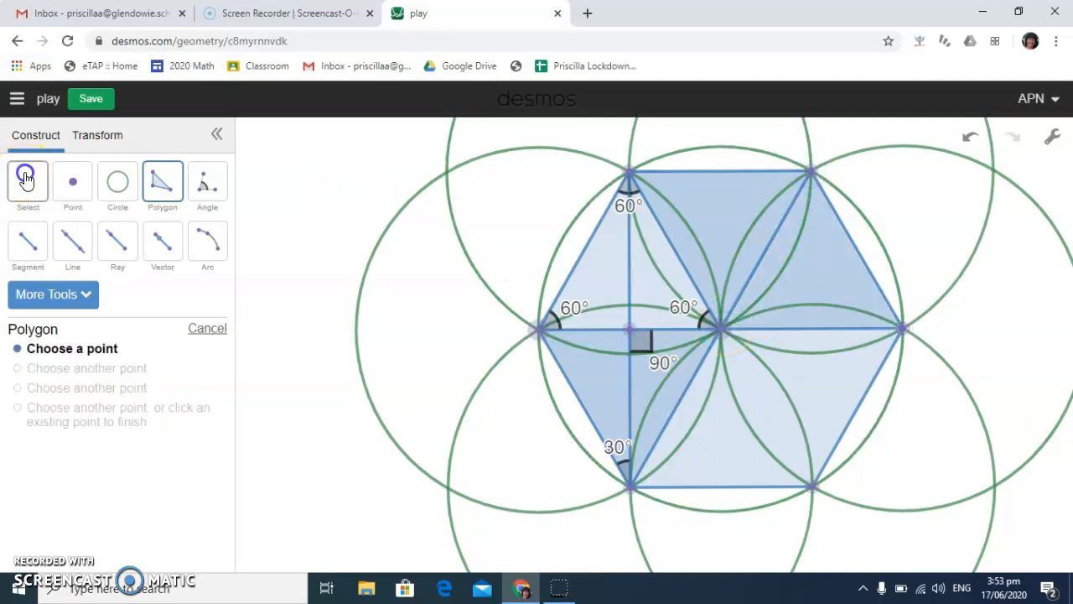
left_click(731, 456)
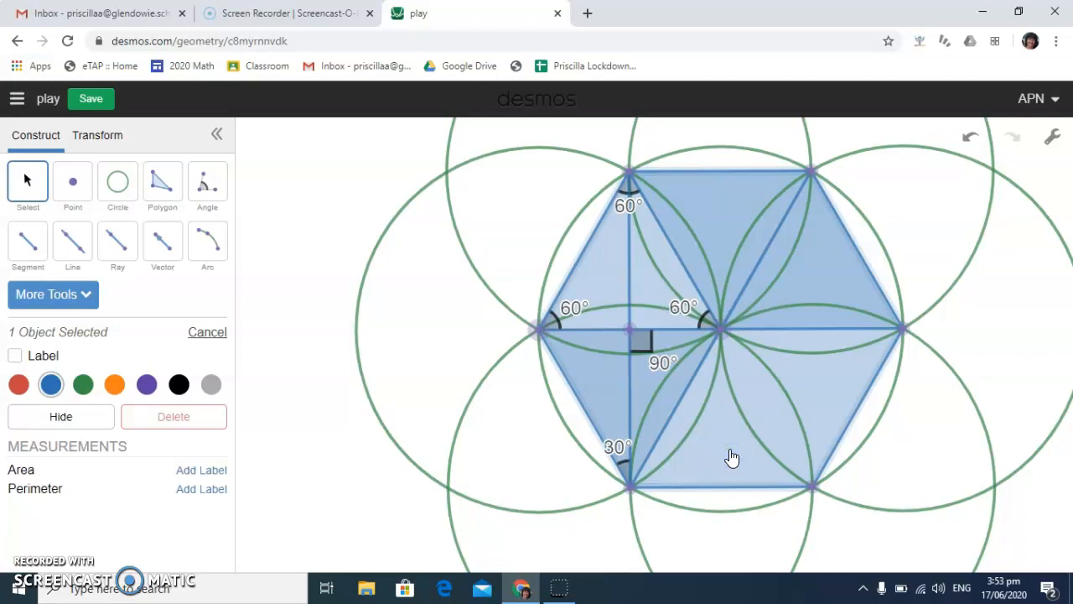
key("Delete")
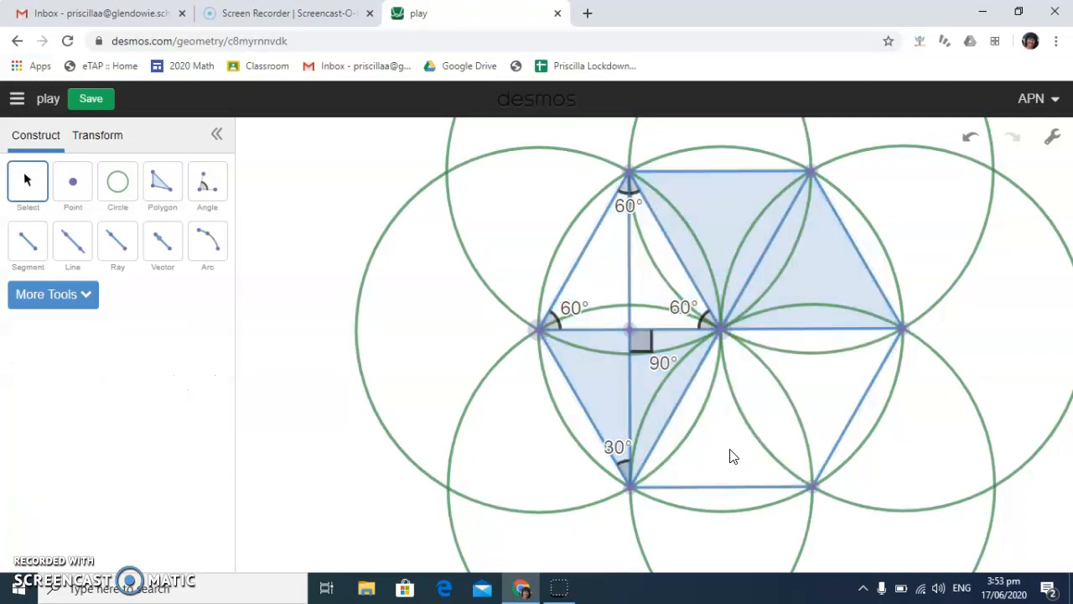
Create a filled triangular polygon from the hexagon's centre, its bottom-right vertex and its rightmost vertex
left_click(159, 181)
left_click(722, 331)
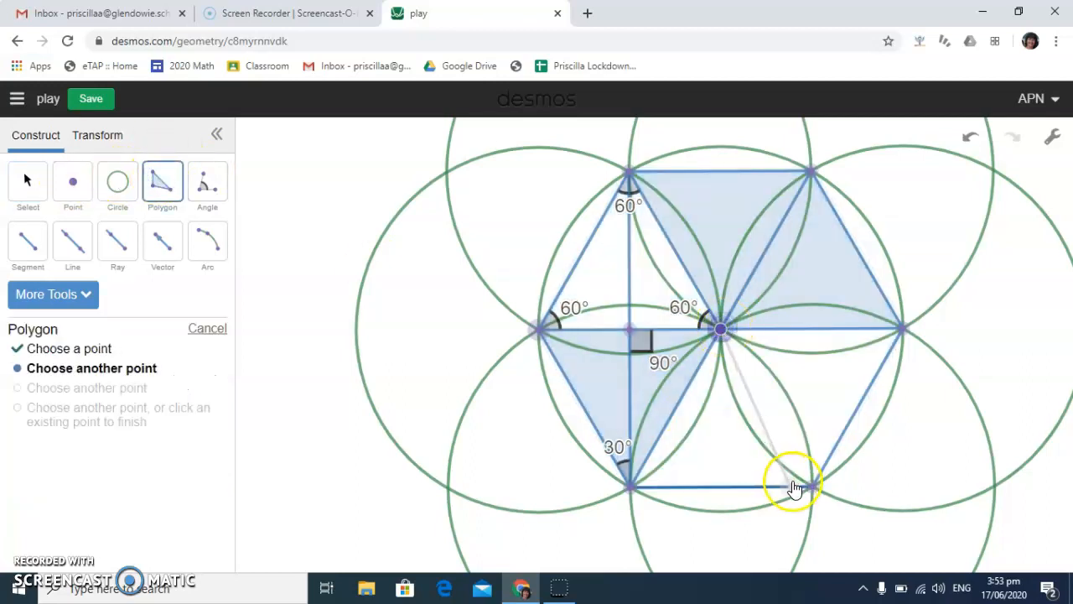
left_click(811, 486)
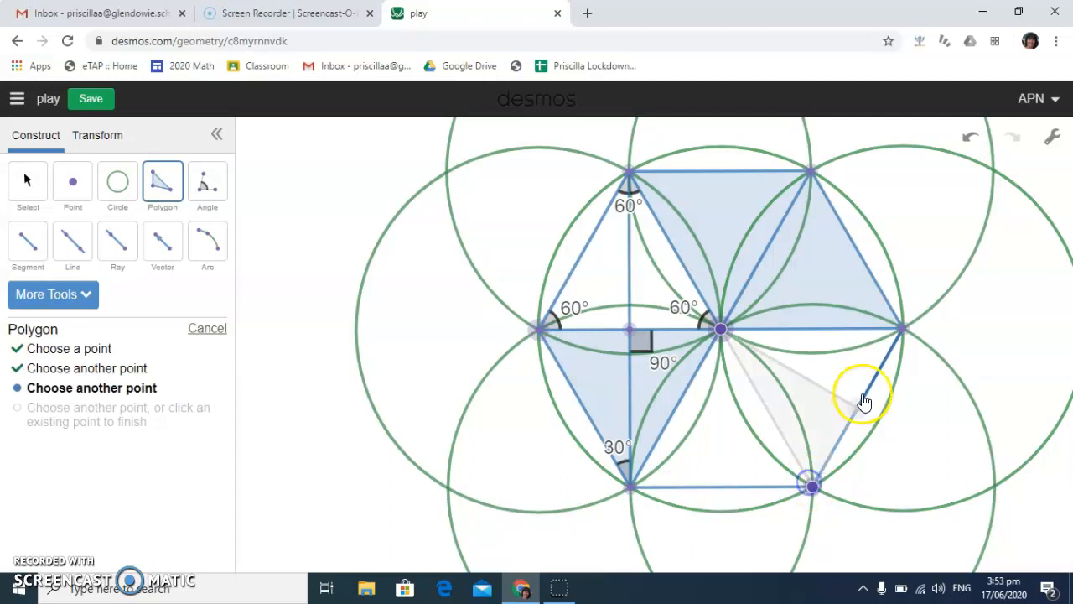
left_click(903, 328)
left_click(724, 332)
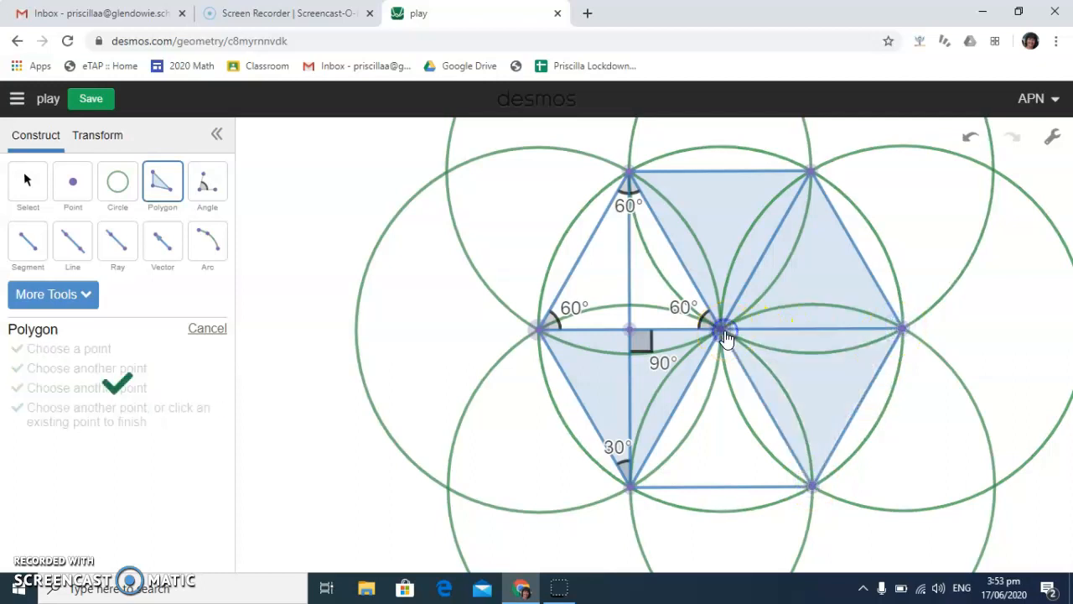
Create a filled triangular polygon from the hexagon's centre, a point just inside the bottom-right vertex, and the bottom-left vertex
left_click(722, 332)
left_click(804, 479)
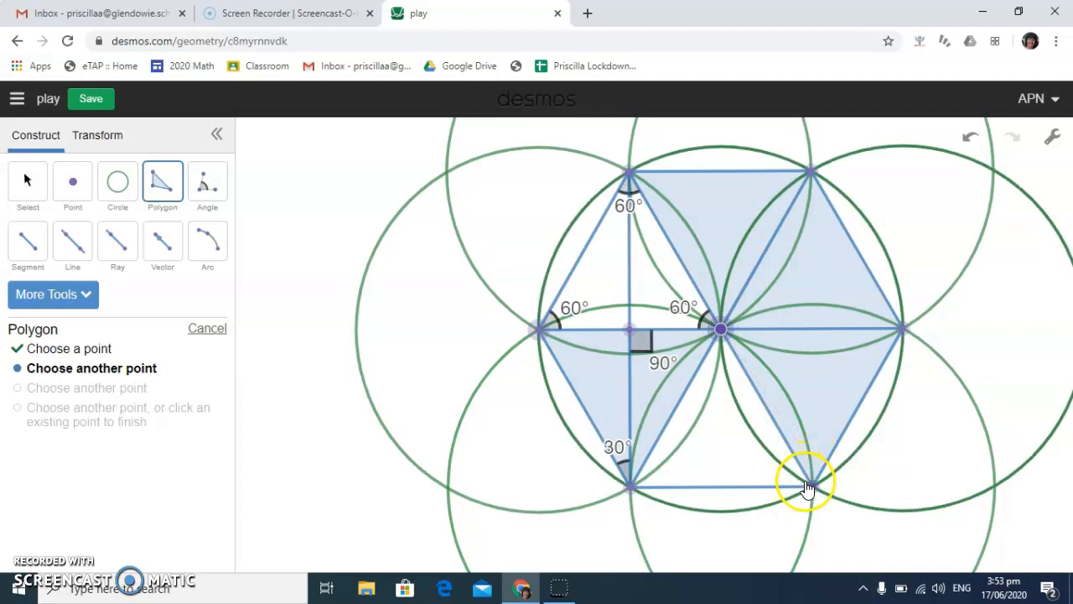
left_click(630, 486)
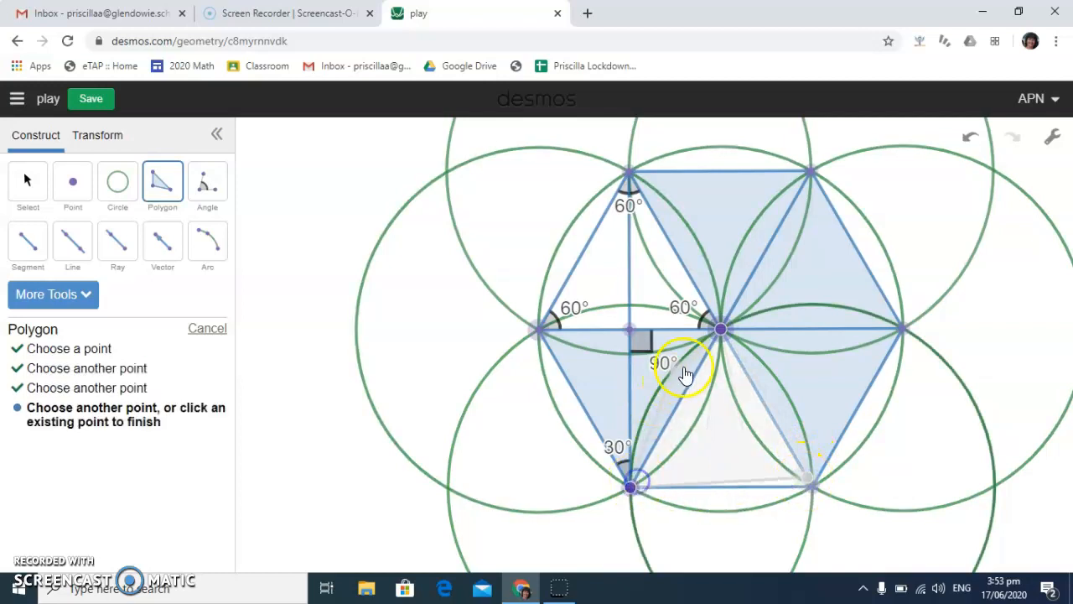
left_click(720, 333)
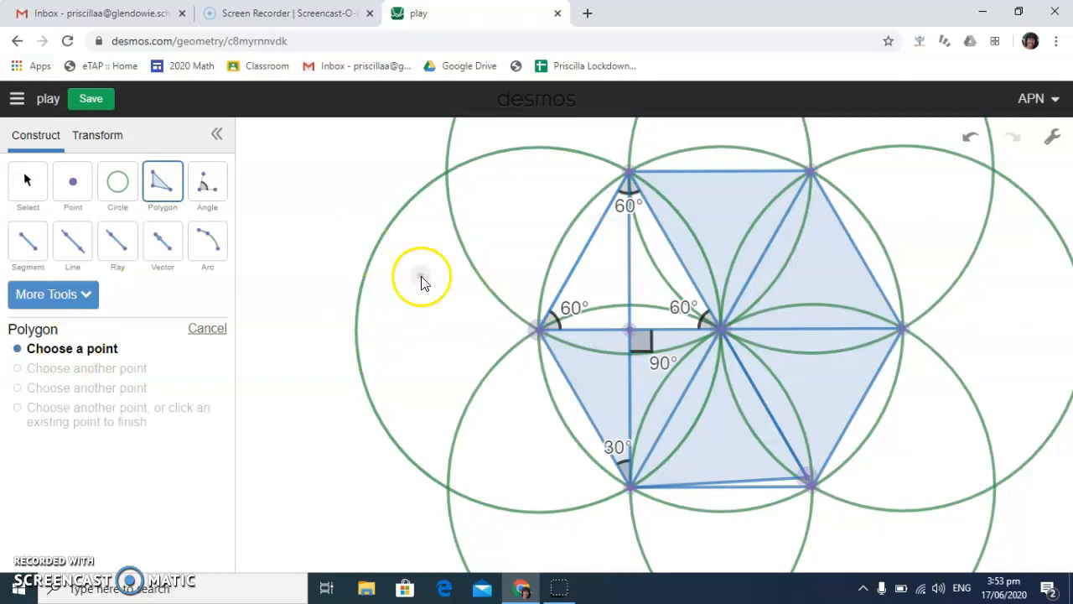
Colour the hexagon's top triangle red, the upper-right one orange, the lower-right one purple and the bottom one black
left_click(25, 177)
left_click(695, 198)
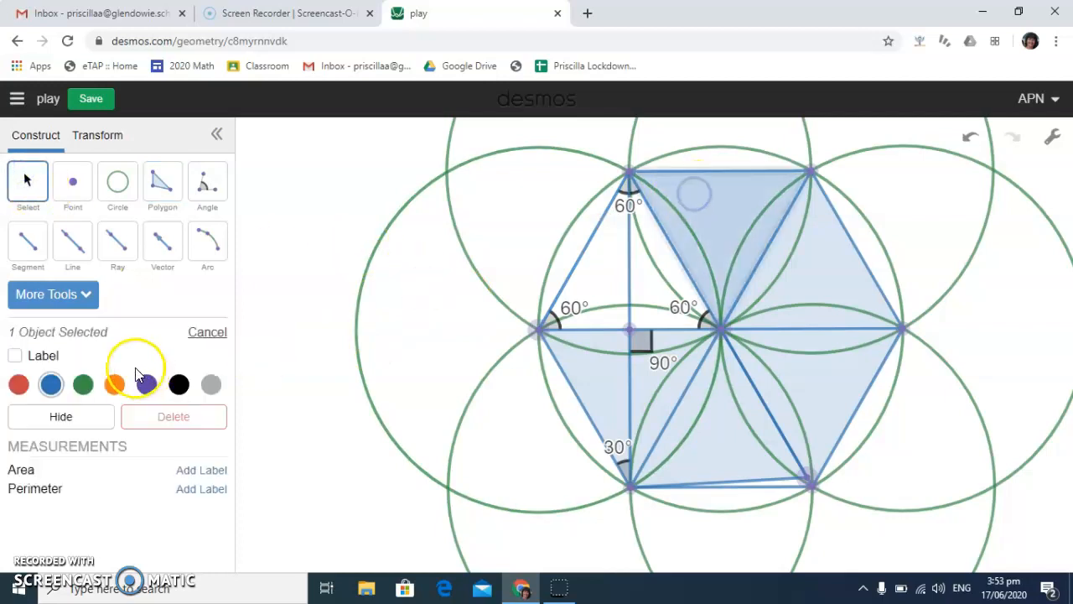
left_click(17, 385)
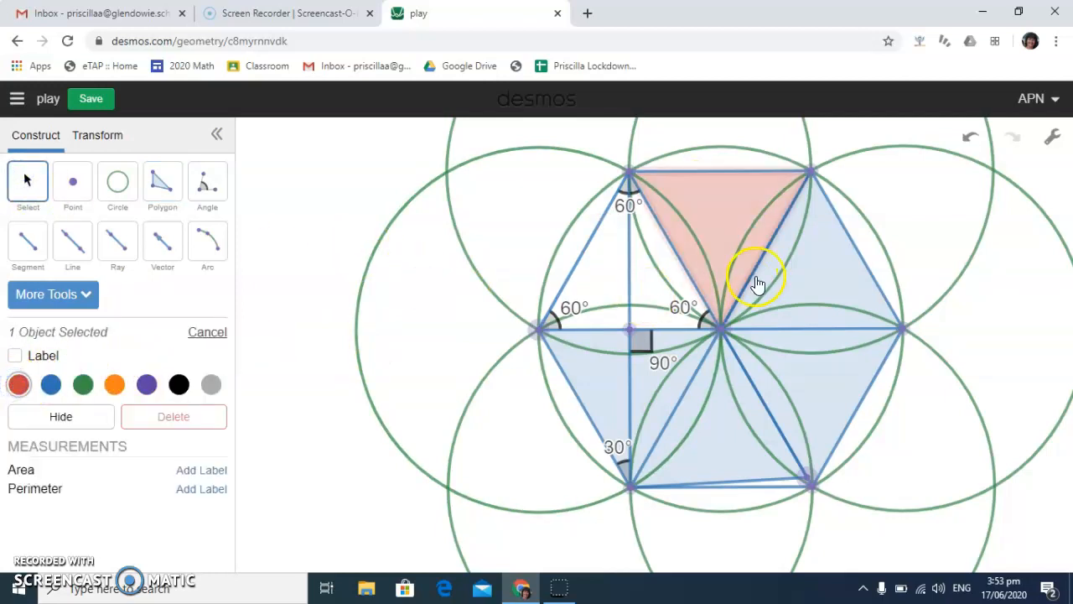
left_click(820, 277)
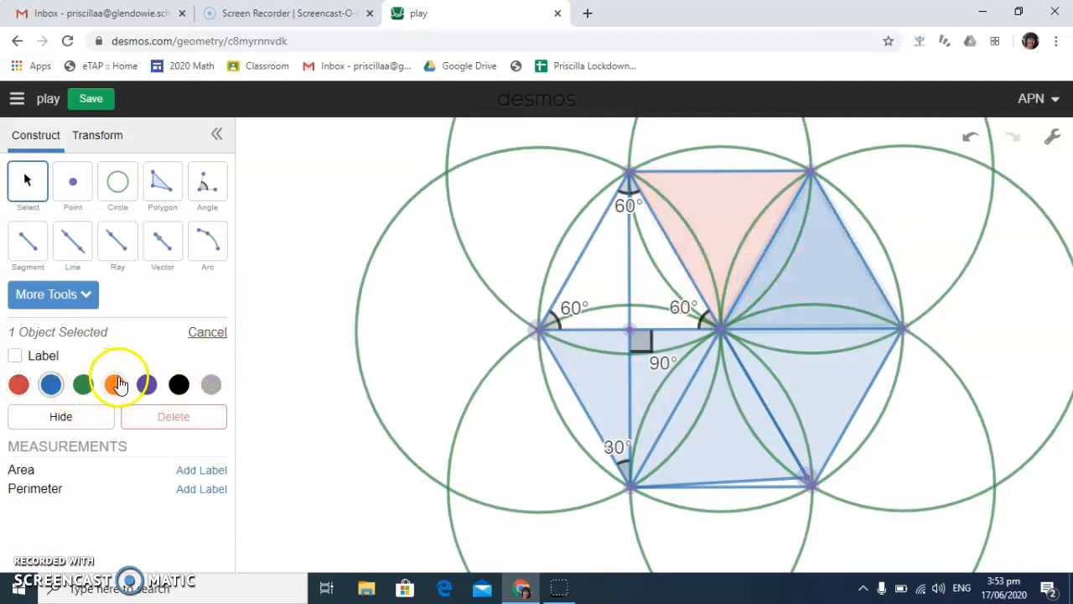
left_click(115, 384)
left_click(827, 364)
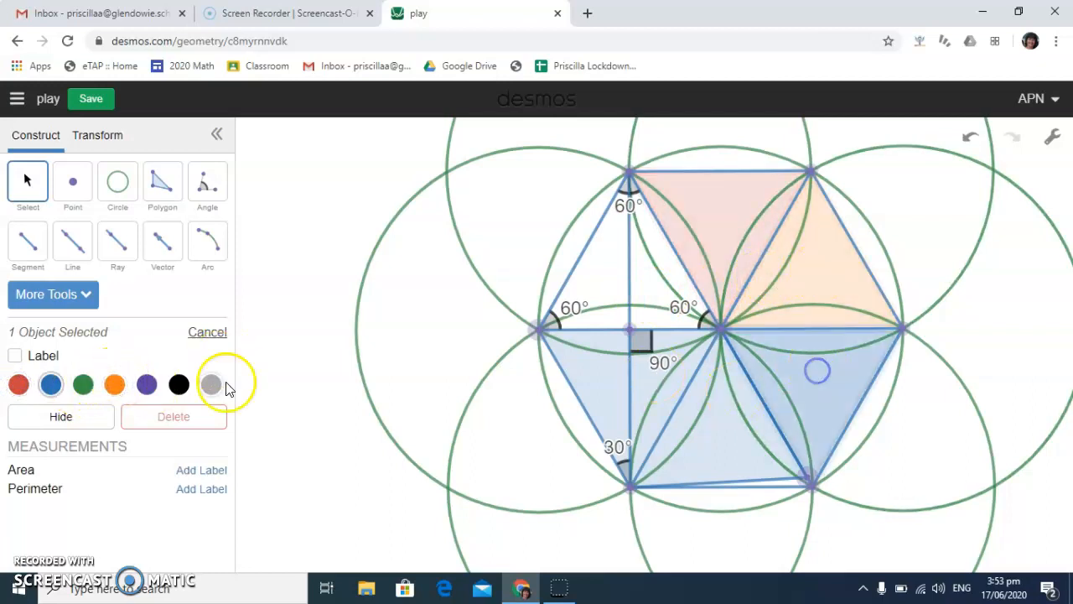
left_click(148, 384)
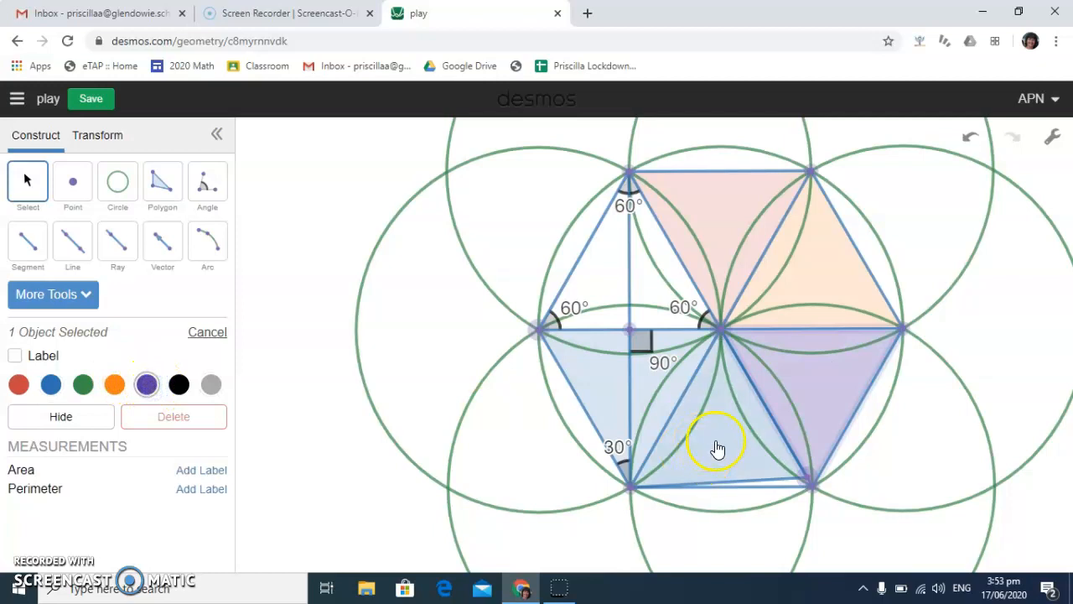
left_click(718, 449)
left_click(178, 385)
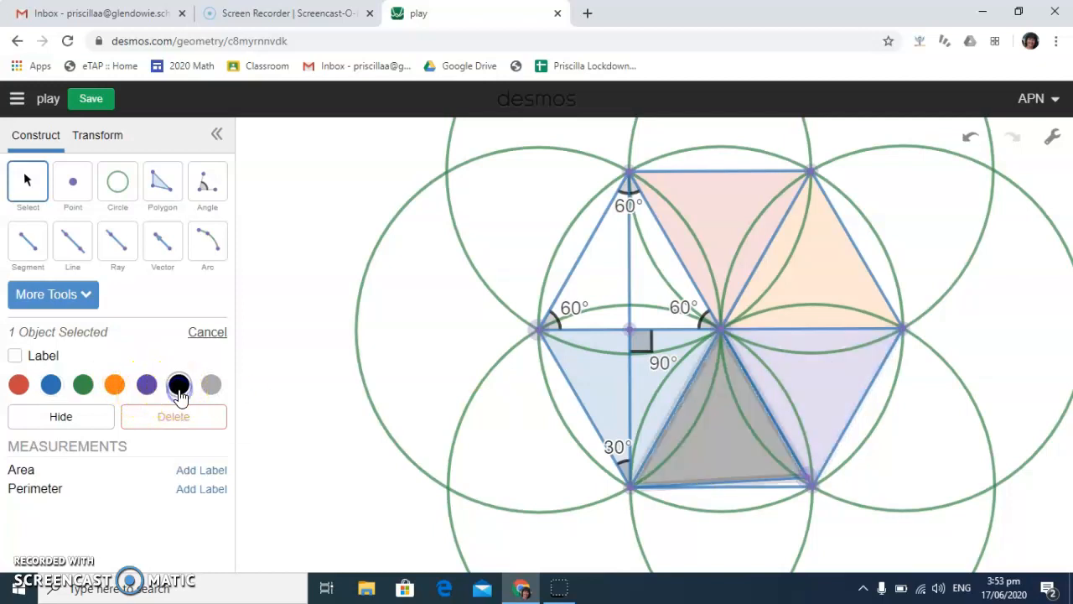